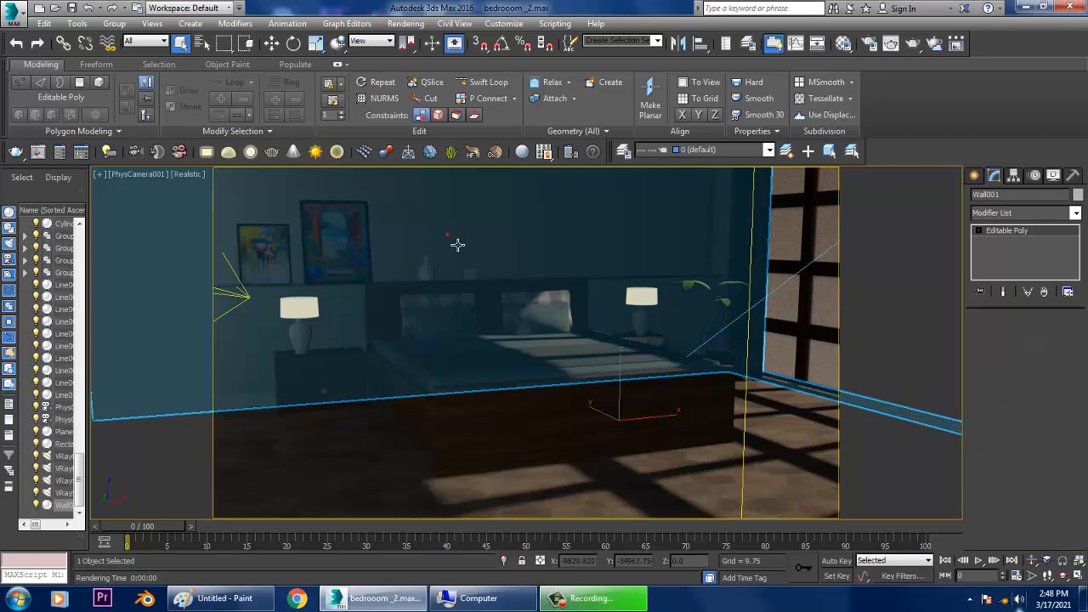
# Step: Switch to the Perspective view and examine the bedroom model from outside along with the VRaySun light's parameters
pyautogui.press('p')
pyautogui.scroll(-15, 557, 327)
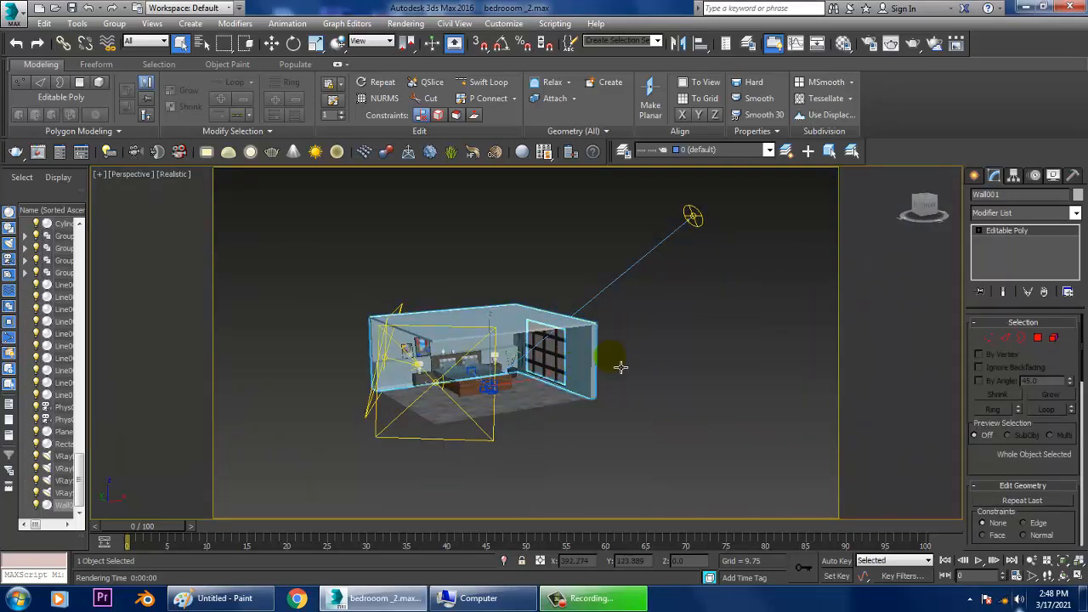
pyautogui.scroll(10, 622, 365)
pyautogui.scroll(5, 672, 357)
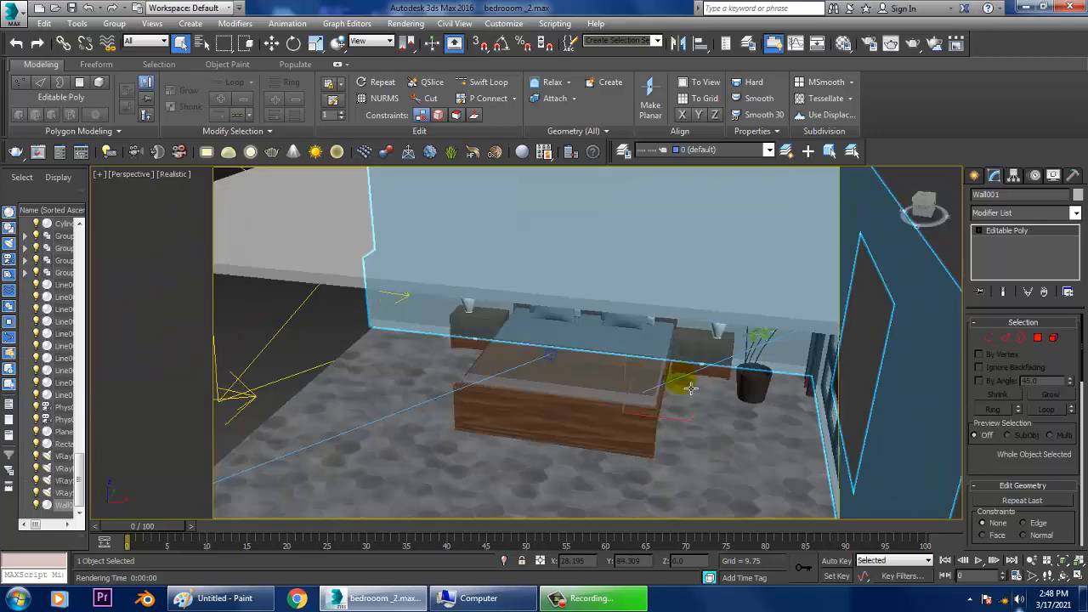
pyautogui.scroll(-5, 656, 340)
pyautogui.keyDown('alt'); pyautogui.moveTo(656, 340); pyautogui.dragTo(676, 261, button='middle'); pyautogui.keyUp('alt')
pyautogui.scroll(-5, 547, 374)
pyautogui.click(710, 211)
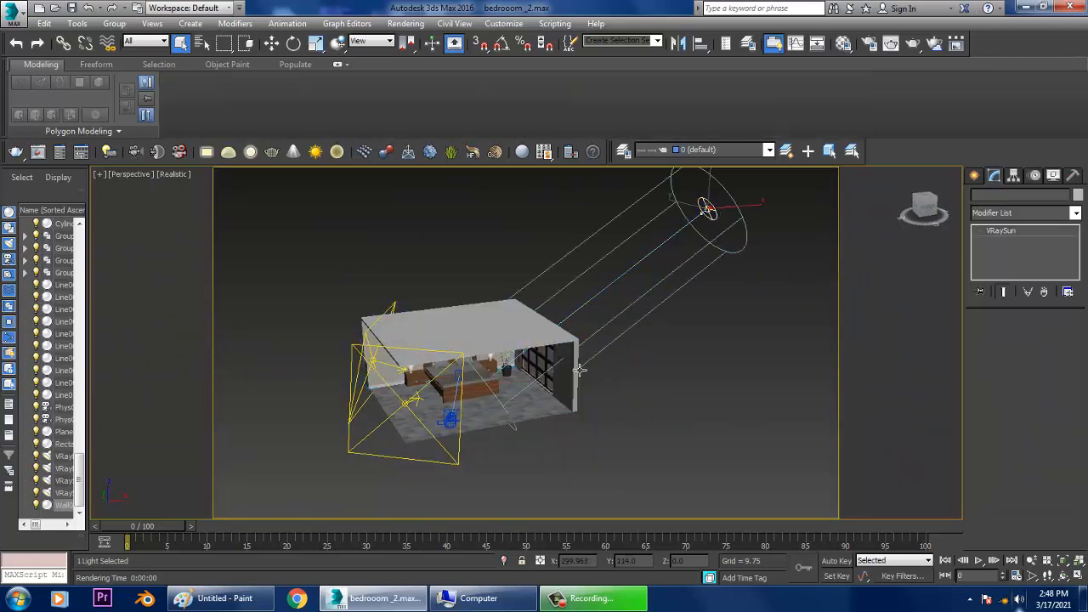
pyautogui.scroll(5, 600, 396)
pyautogui.keyDown('alt'); pyautogui.moveTo(599, 395); pyautogui.dragTo(622, 427, button='middle'); pyautogui.keyUp('alt')
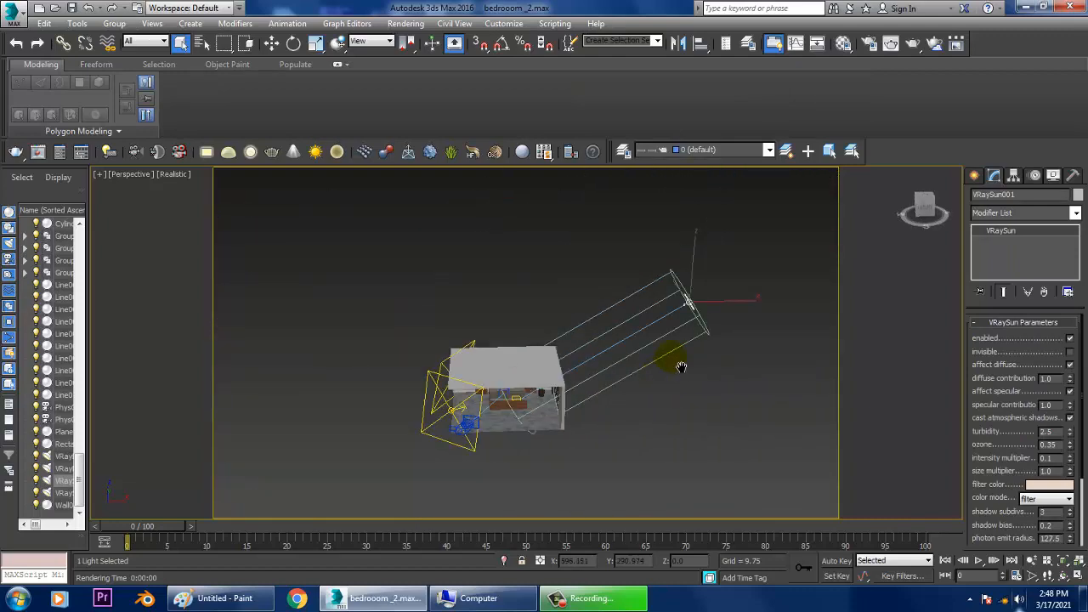
pyautogui.moveTo(680, 364); pyautogui.dragTo(711, 297, button='middle')
pyautogui.press('w')
pyautogui.moveTo(622, 308)
pyautogui.keyDown('alt'); pyautogui.mouseDown(button='middle')
pyautogui.moveTo(546, 382)
pyautogui.moveTo(578, 391)
pyautogui.moveTo(595, 381)
pyautogui.moveTo(434, 338)
pyautogui.moveTo(510, 349)
pyautogui.mouseUp(button='middle'); pyautogui.keyUp('alt')
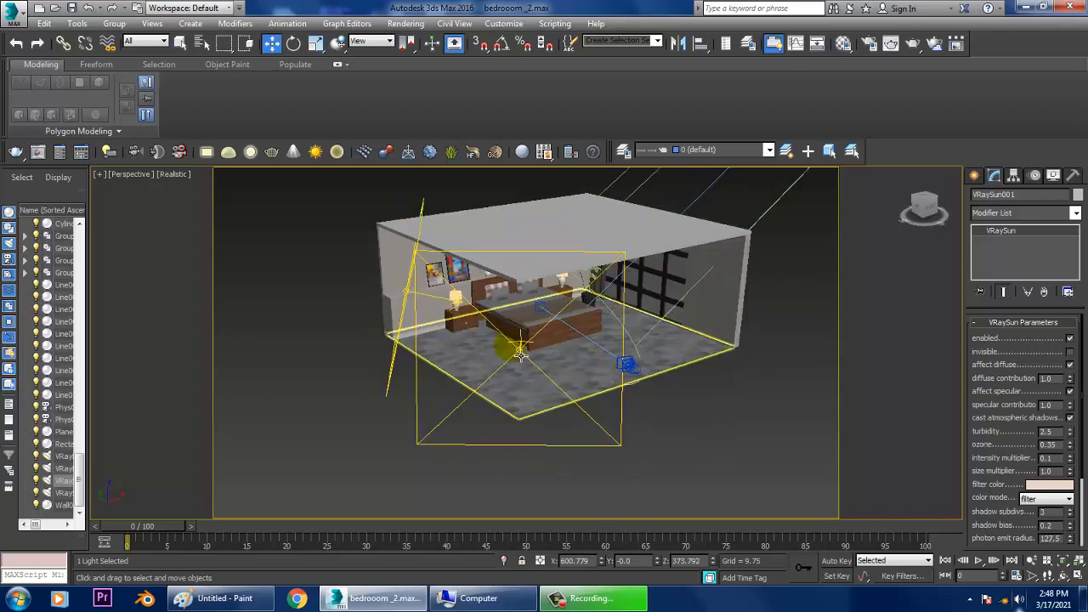
# Step: Switch the front plane light VRayLight001 to Temperature colour mode and set its temperature to 4485
pyautogui.click(686, 371)
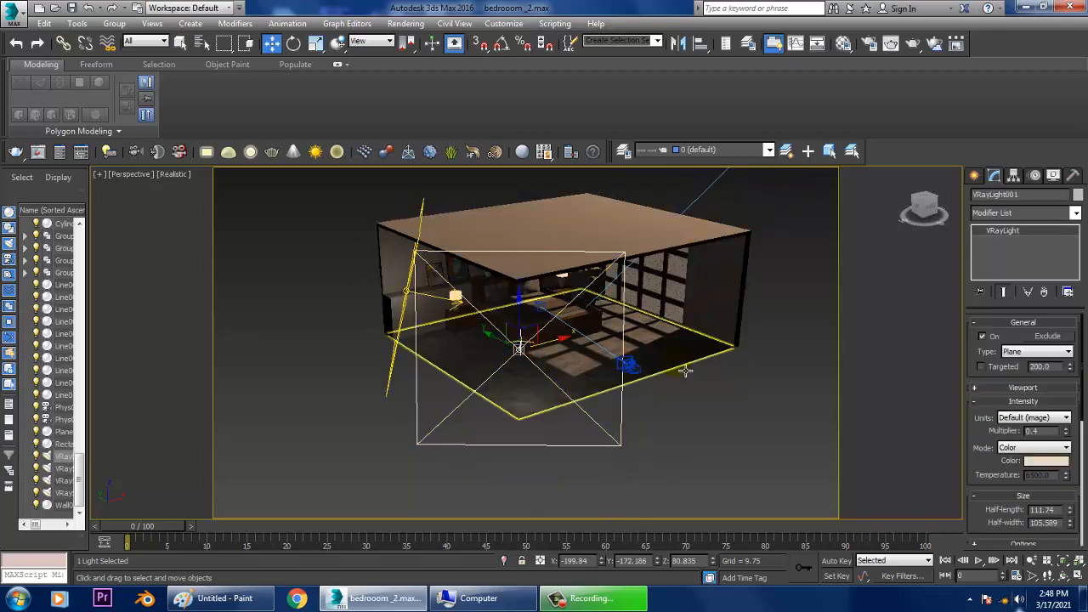
pyautogui.scroll(-3, 687, 371)
pyautogui.keyDown('alt'); pyautogui.moveTo(687, 371); pyautogui.dragTo(607, 366, button='middle'); pyautogui.keyUp('alt')
pyautogui.scroll(6, 598, 358)
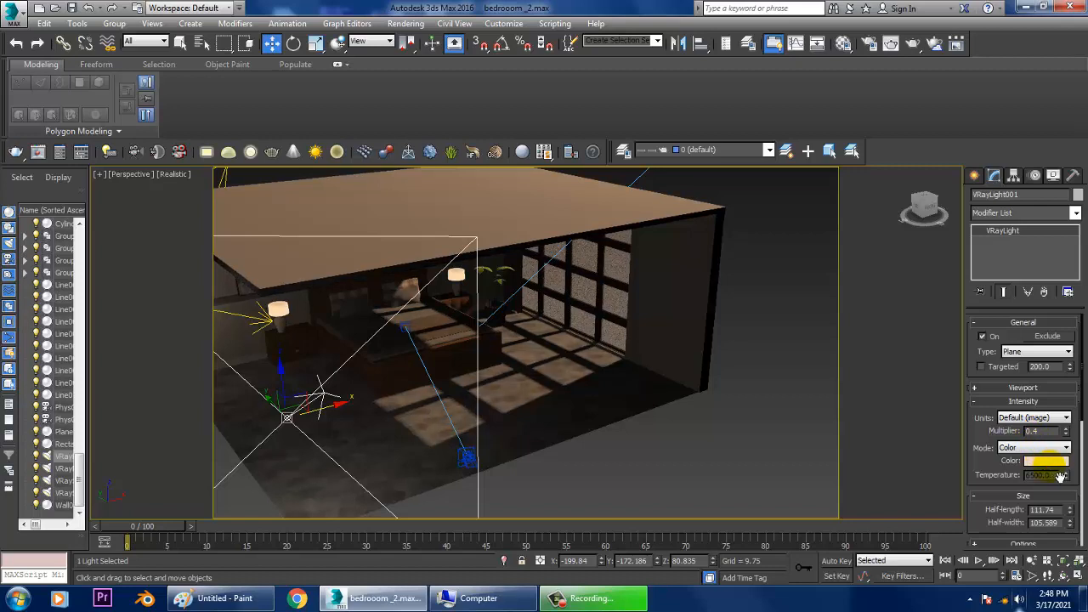
pyautogui.click(1043, 418)
pyautogui.click(1042, 421)
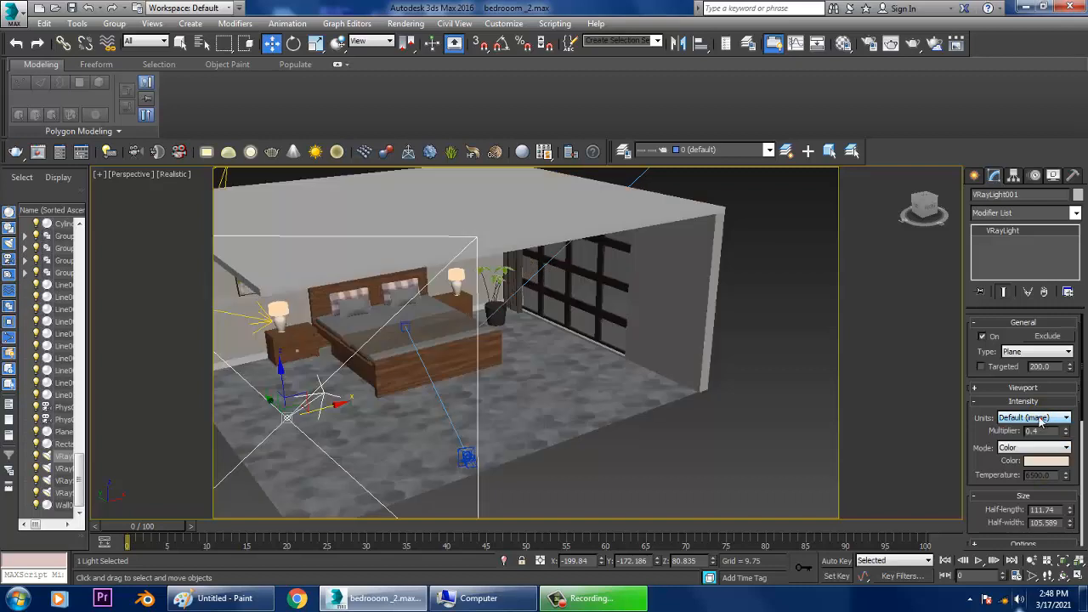
pyautogui.click(1044, 448)
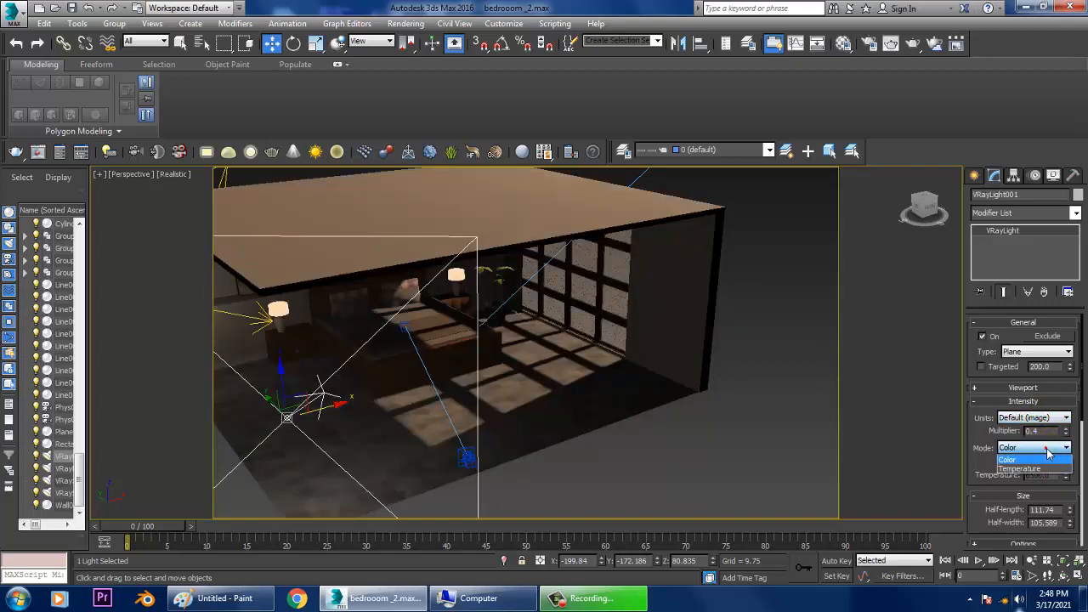
pyautogui.click(1046, 469)
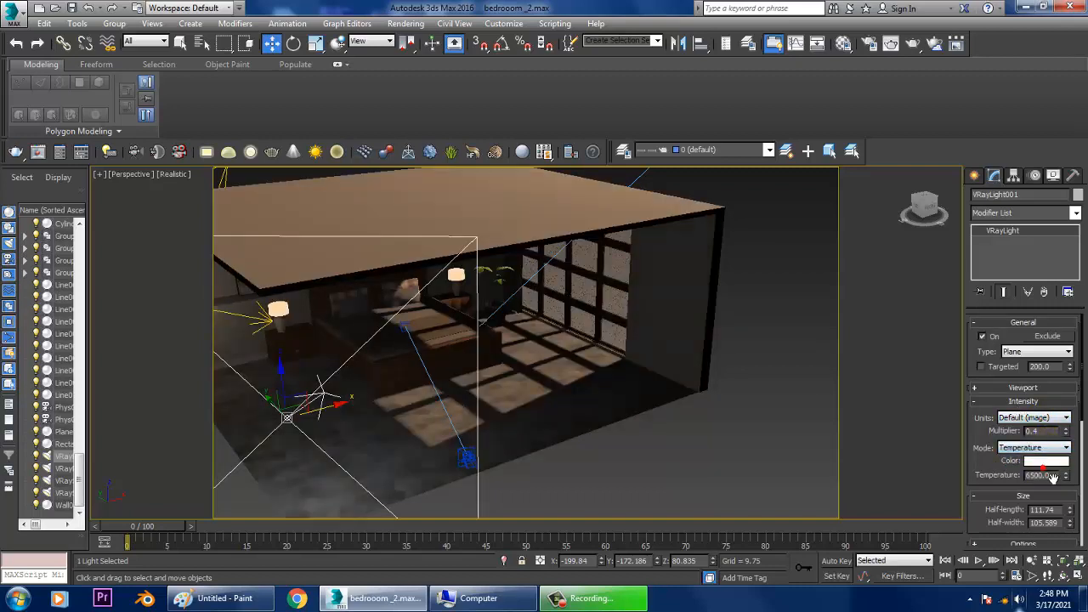
pyautogui.moveTo(1065, 476)
pyautogui.mouseDown()
pyautogui.moveTo(1077, 476)
pyautogui.moveTo(1059, 449)
pyautogui.moveTo(1064, 321)
pyautogui.moveTo(1080, 543)
pyautogui.moveTo(1078, 505)
pyautogui.mouseUp()
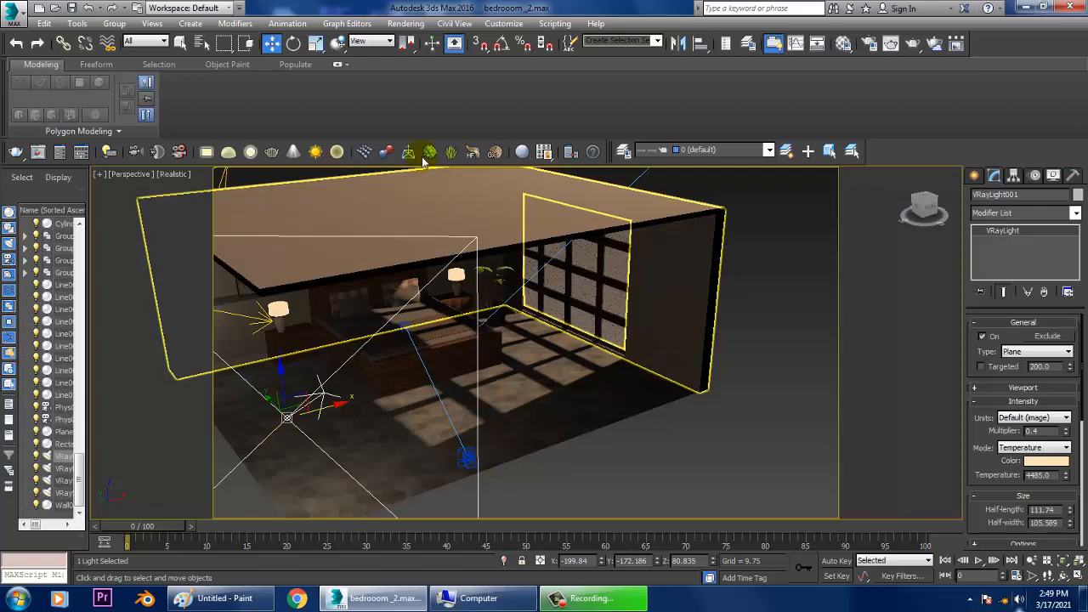
# Step: Switch the side plane light VRayLight002 to Temperature colour mode and set its temperature to 4875
pyautogui.keyDown('alt'); pyautogui.moveTo(498, 388); pyautogui.dragTo(561, 383, button='middle'); pyautogui.keyUp('alt')
pyautogui.scroll(-5, 580, 406)
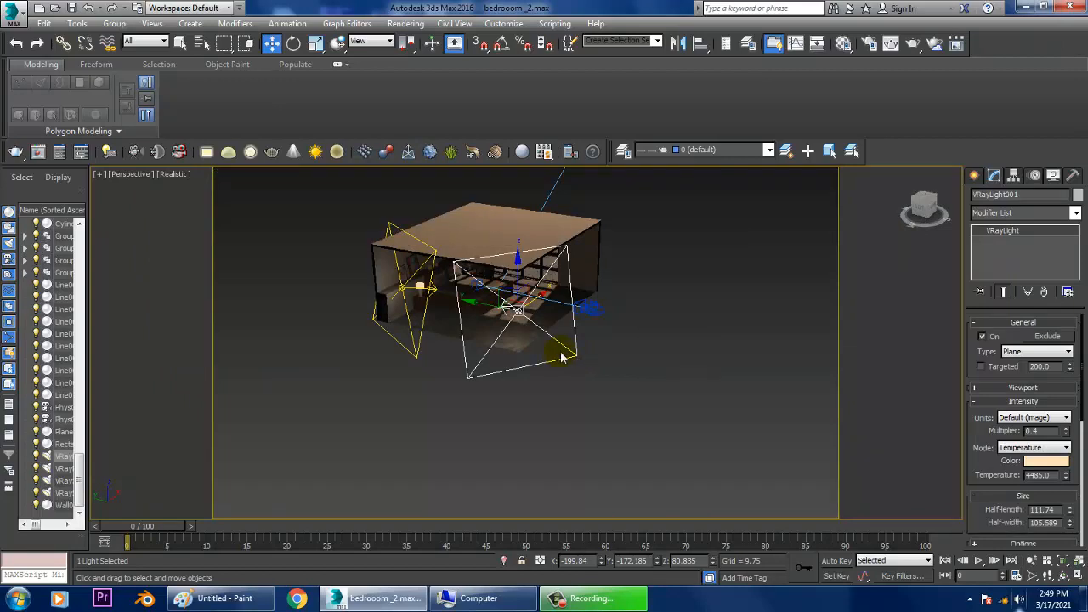
pyautogui.click(594, 392)
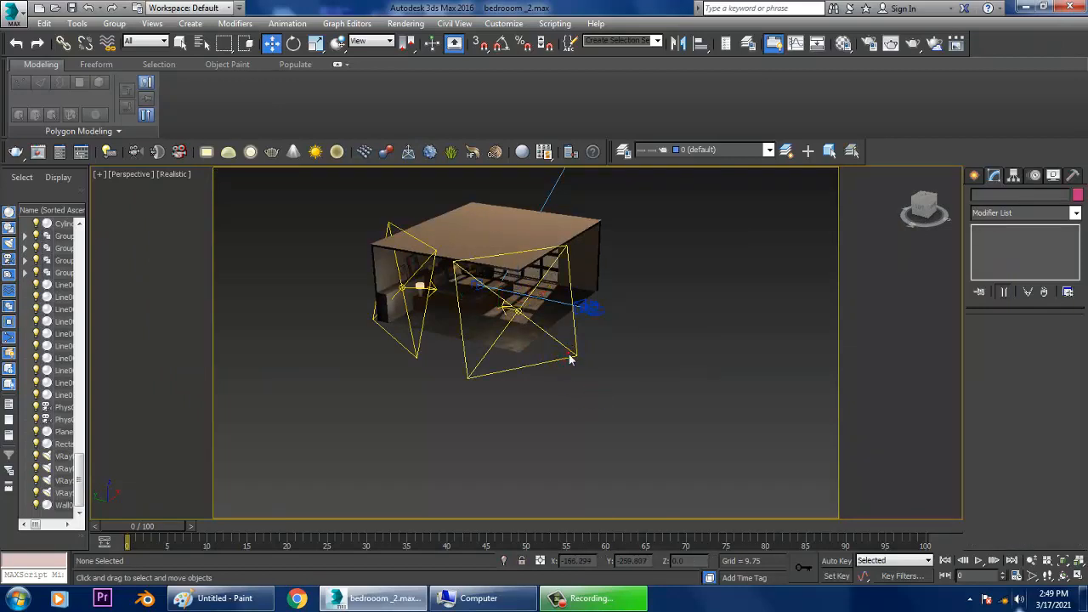
pyautogui.click(584, 364)
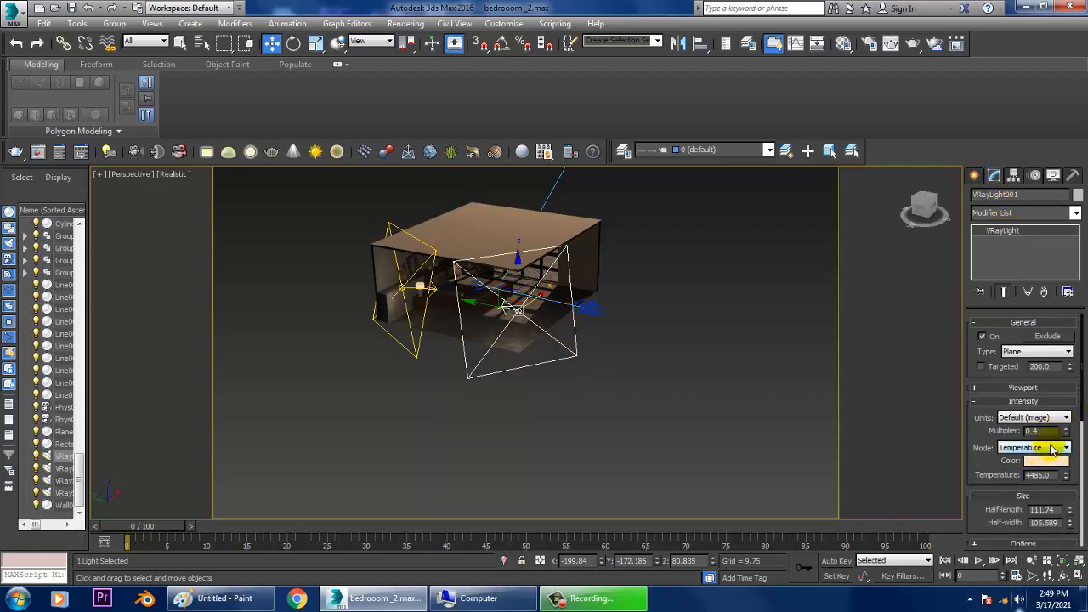
pyautogui.click(417, 359)
pyautogui.click(1032, 447)
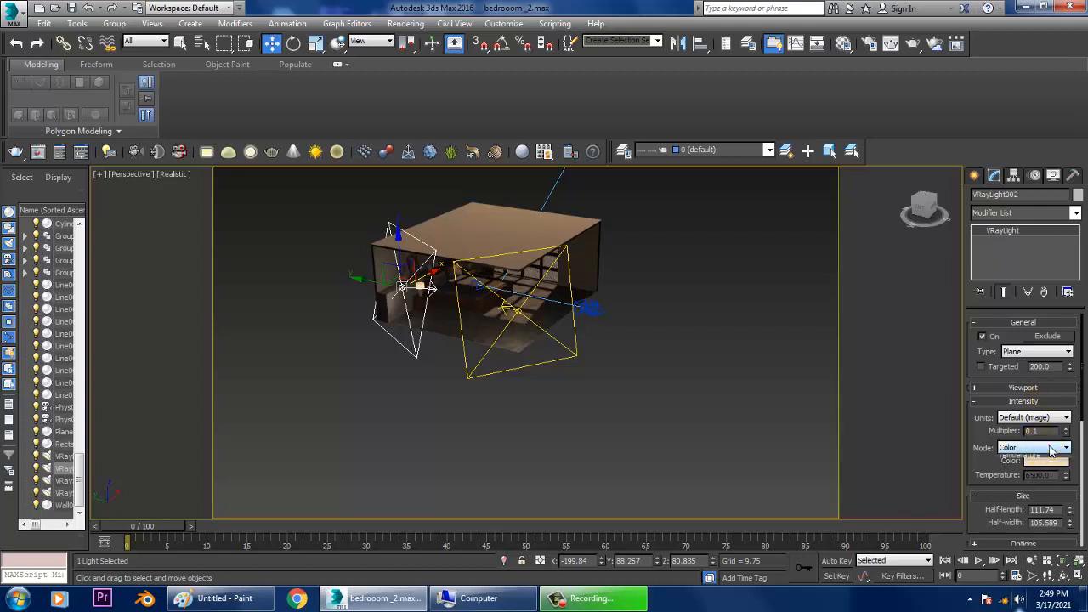
pyautogui.click(1046, 474)
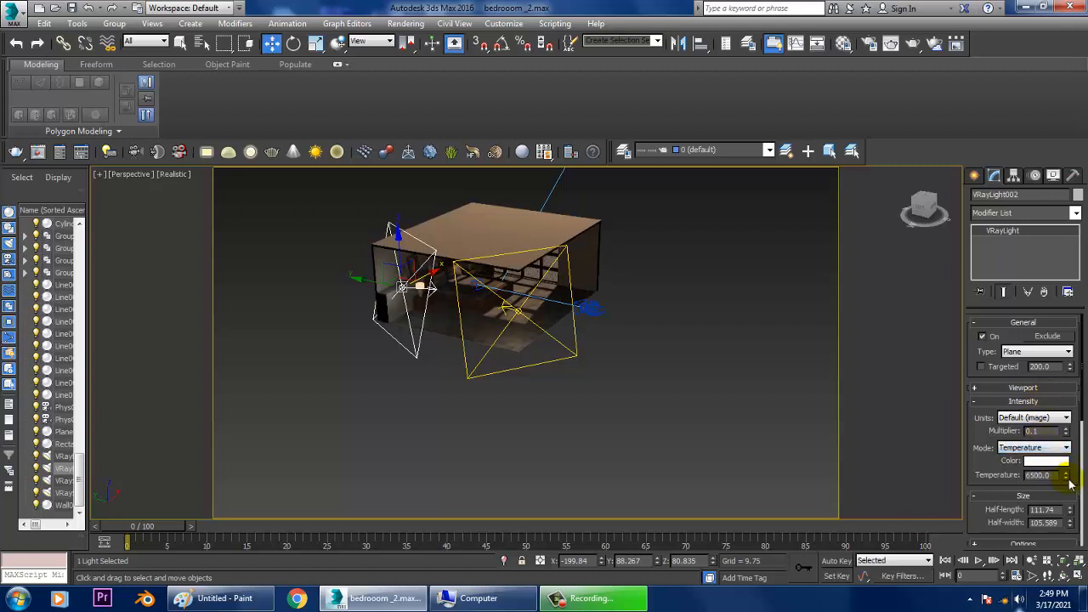
pyautogui.moveTo(1081, 522); pyautogui.dragTo(1080, 493)
# Step: Set the intensity multiplier of VRayLight002 to 0.2
pyautogui.keyDown('alt'); pyautogui.moveTo(658, 320); pyautogui.dragTo(587, 289, button='middle'); pyautogui.keyUp('alt')
pyautogui.doubleClick(1039, 431)
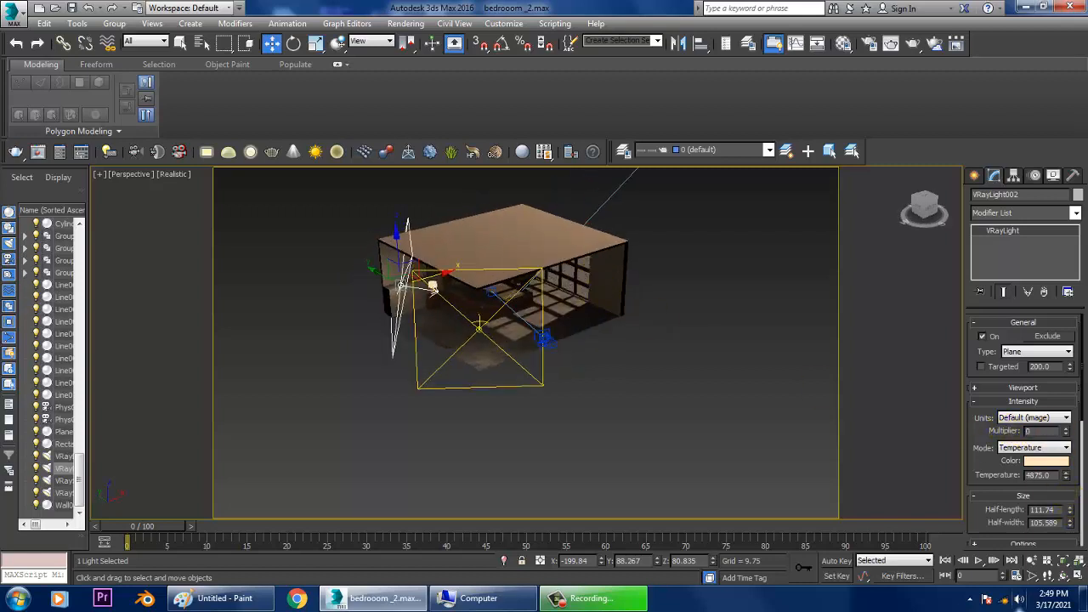
pyautogui.write('0.2')
pyautogui.press('Return')
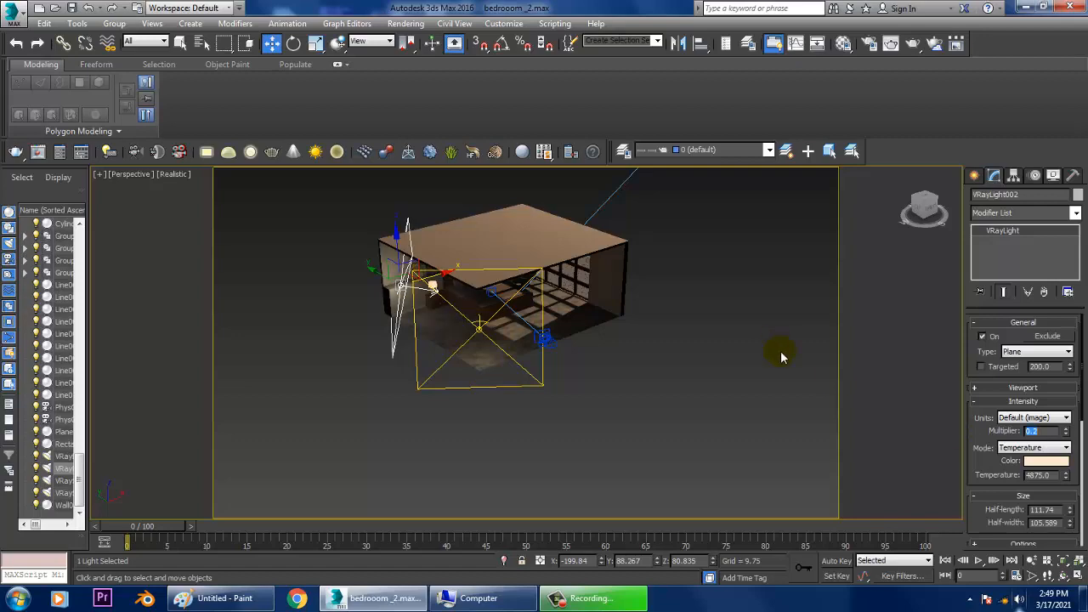
pyautogui.scroll(10, 729, 414)
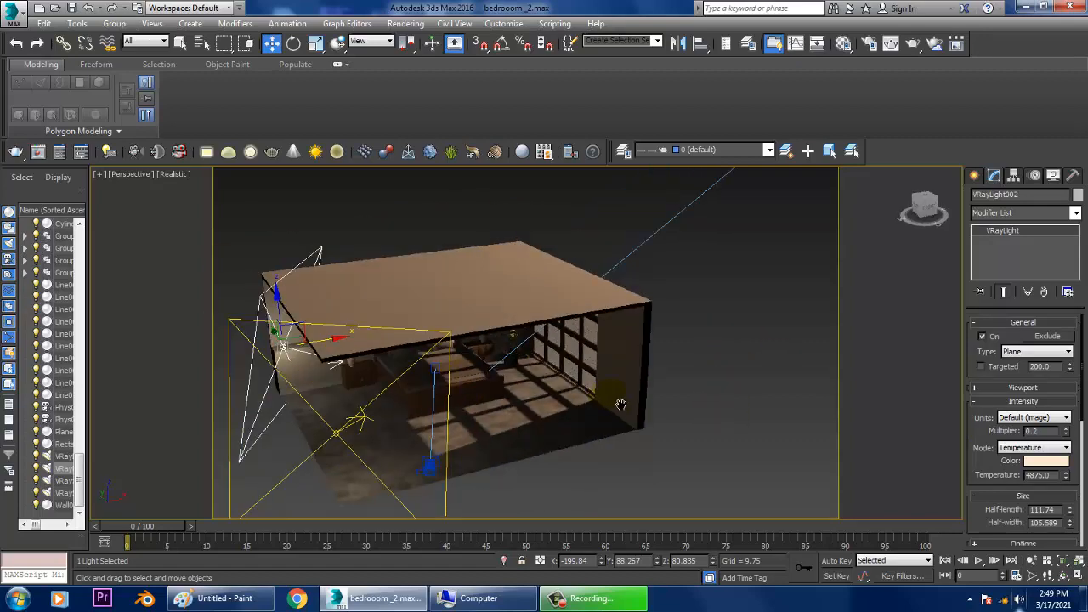
# Step: Open the render setup and review the common parameters, the V-Ray image sampler types and the global switches
pyautogui.scroll(-3, 573, 399)
pyautogui.click(405, 23)
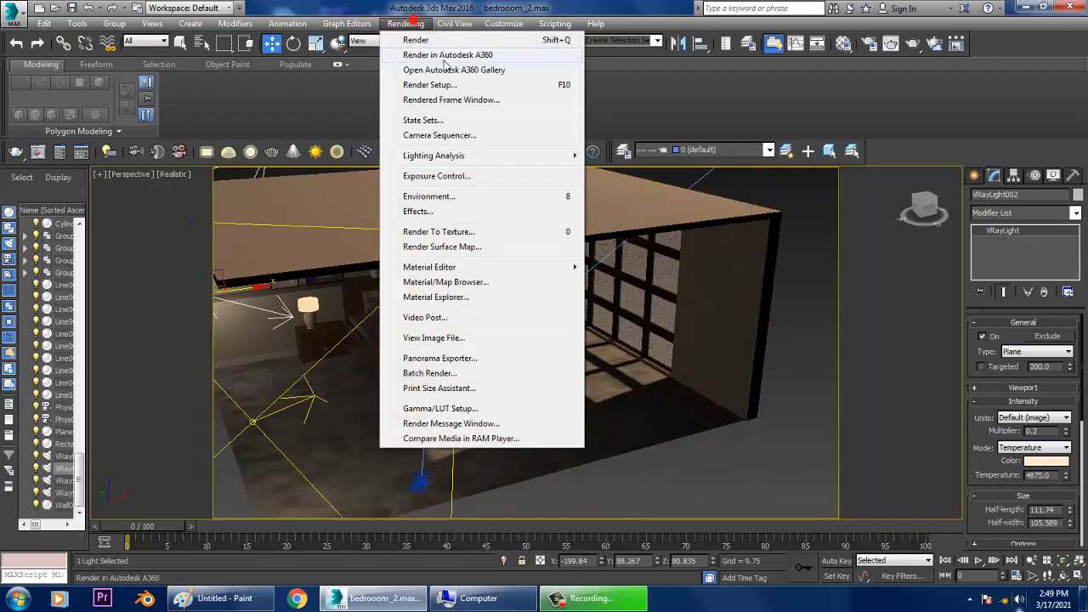
pyautogui.click(460, 86)
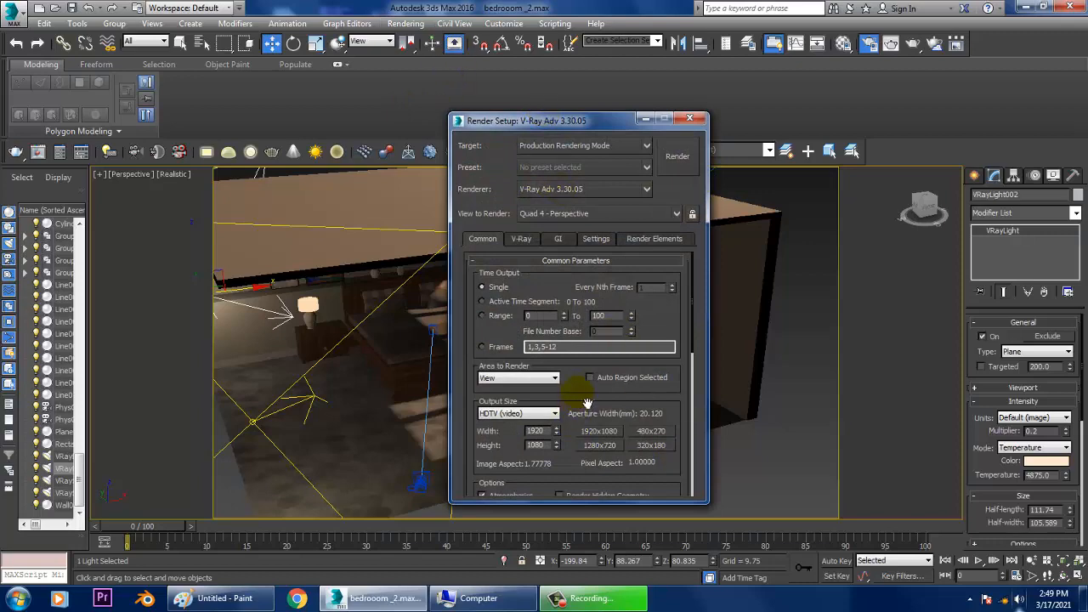
pyautogui.scroll(-10, 586, 398)
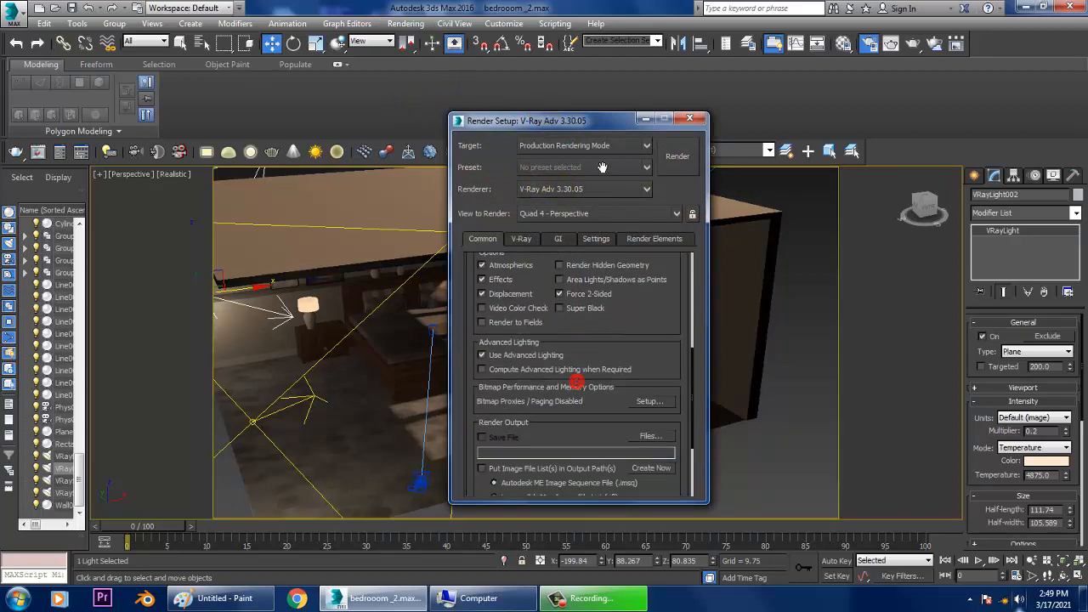
pyautogui.click(521, 239)
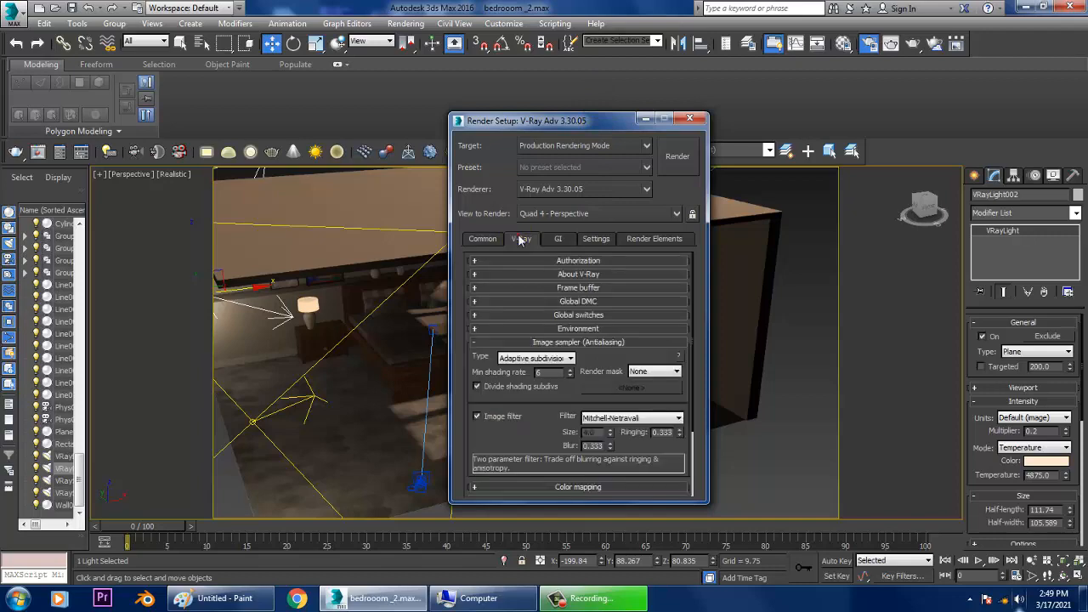
pyautogui.click(534, 360)
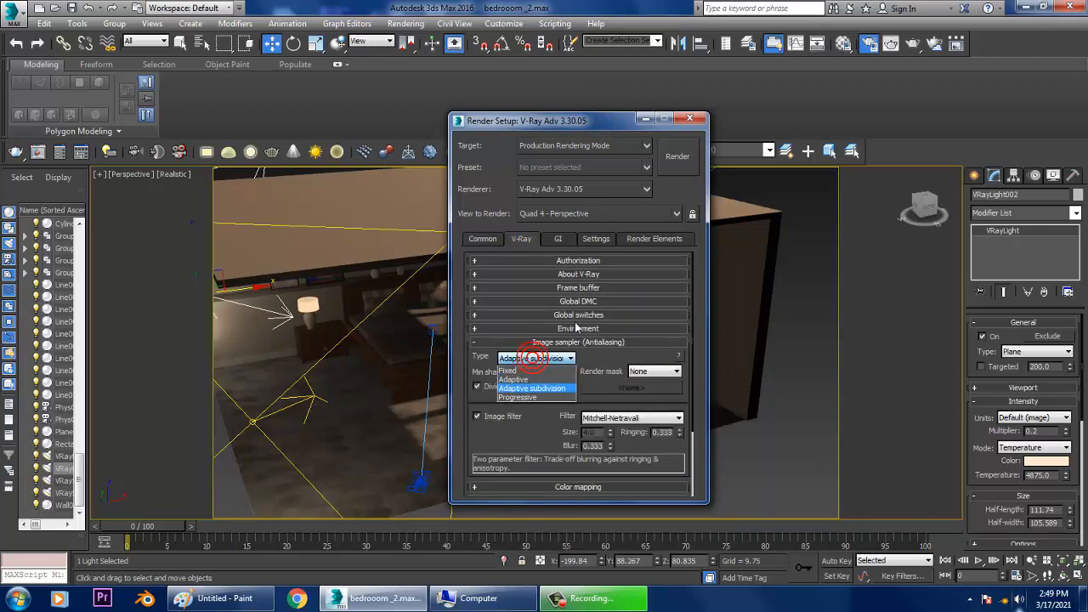
pyautogui.click(581, 319)
pyautogui.click(582, 316)
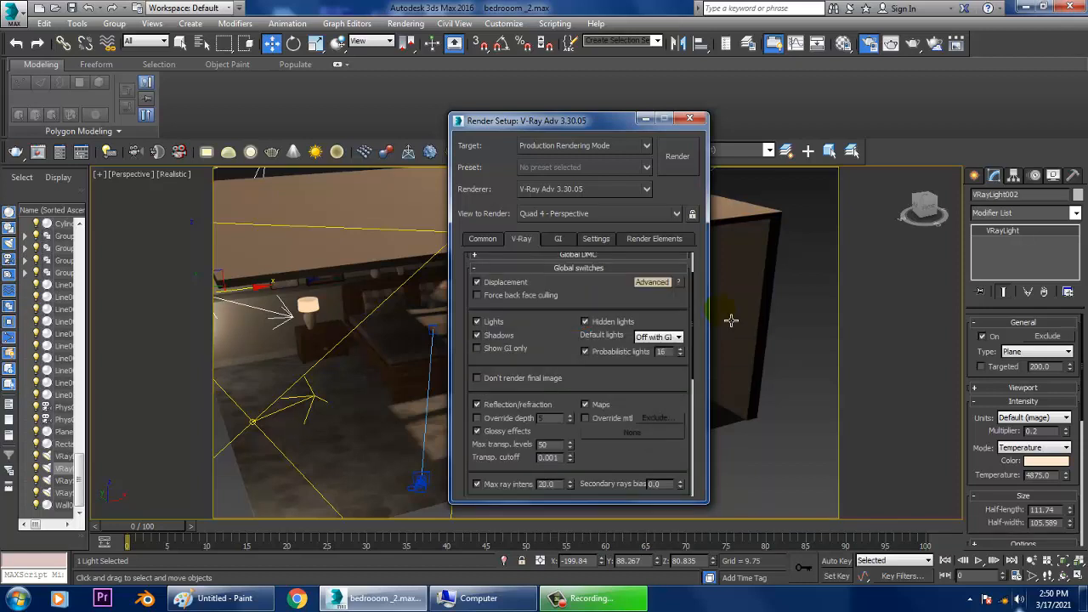
# Step: Enable local subdivs in the Global DMC settings and set the minimum samples to 24
pyautogui.scroll(2, 586, 409)
pyautogui.click(577, 302)
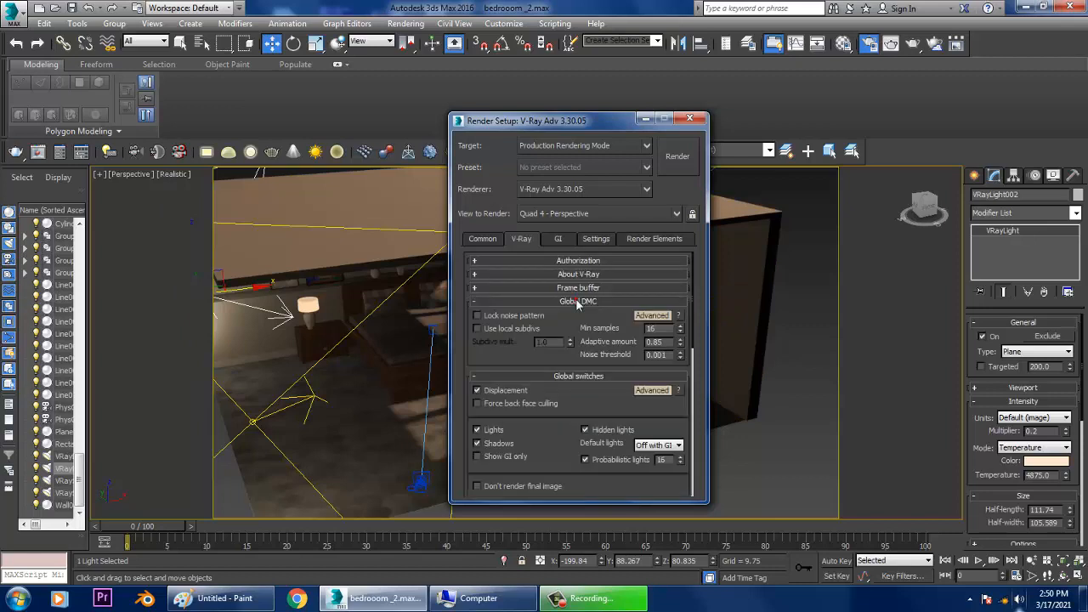
pyautogui.click(516, 329)
pyautogui.press('Tab')
pyautogui.write('2')
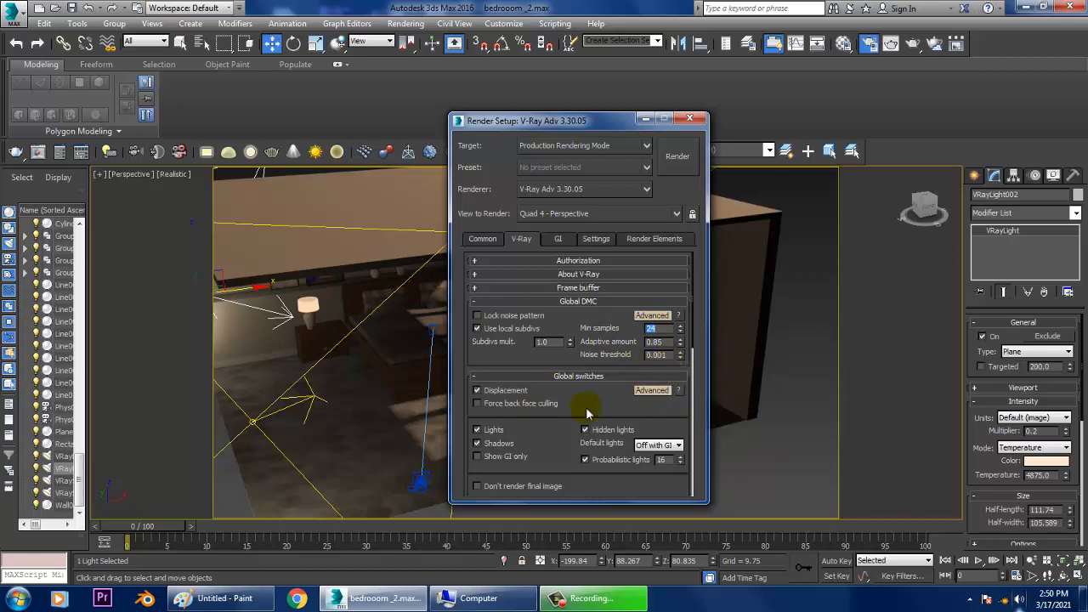
# Step: Review the global switches, the GI environment map and the available image filter types in the V-Ray render settings
pyautogui.moveTo(598, 416); pyautogui.dragTo(593, 277)
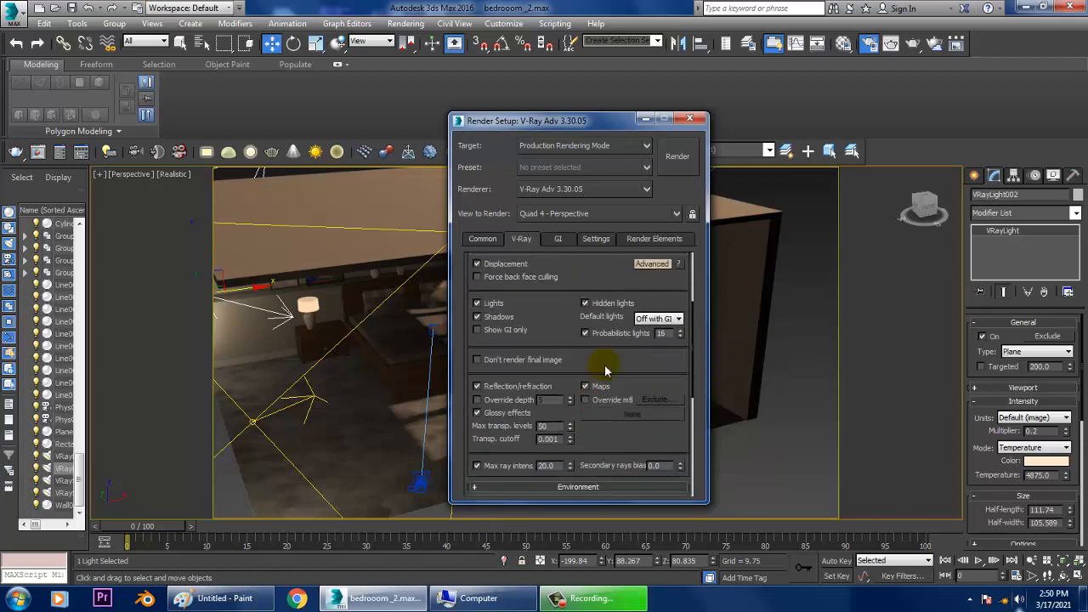
pyautogui.moveTo(614, 376); pyautogui.dragTo(615, 272)
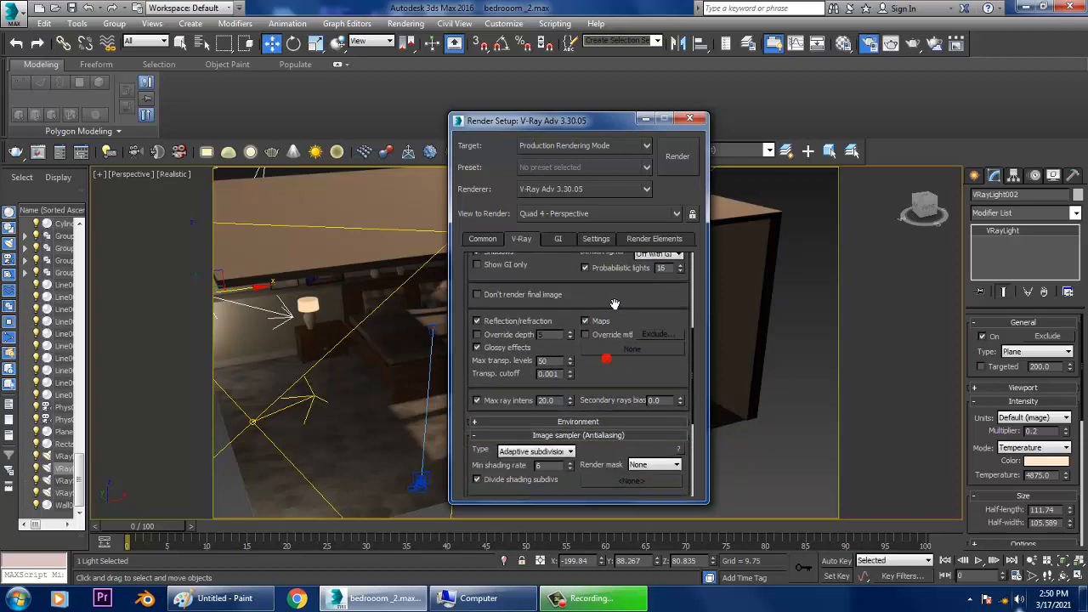
pyautogui.click(574, 413)
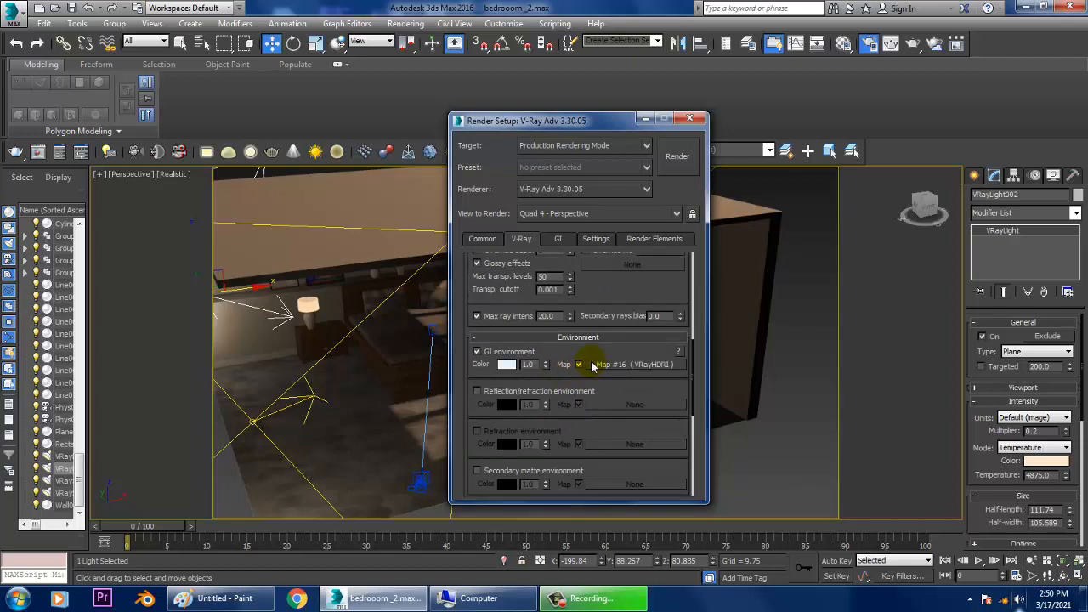
pyautogui.scroll(-3, 595, 402)
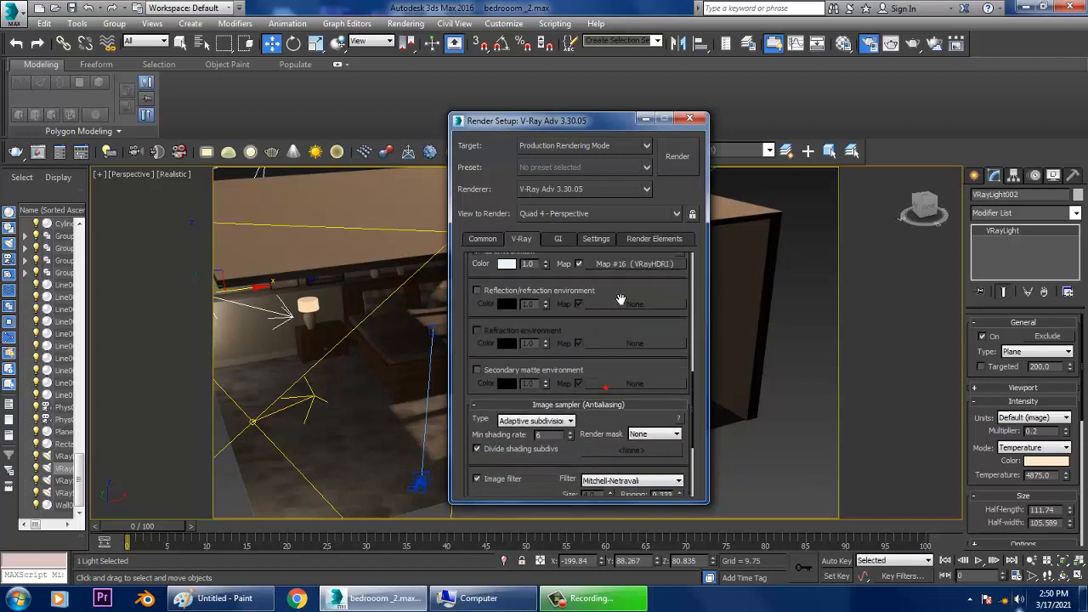
pyautogui.scroll(-3, 570, 467)
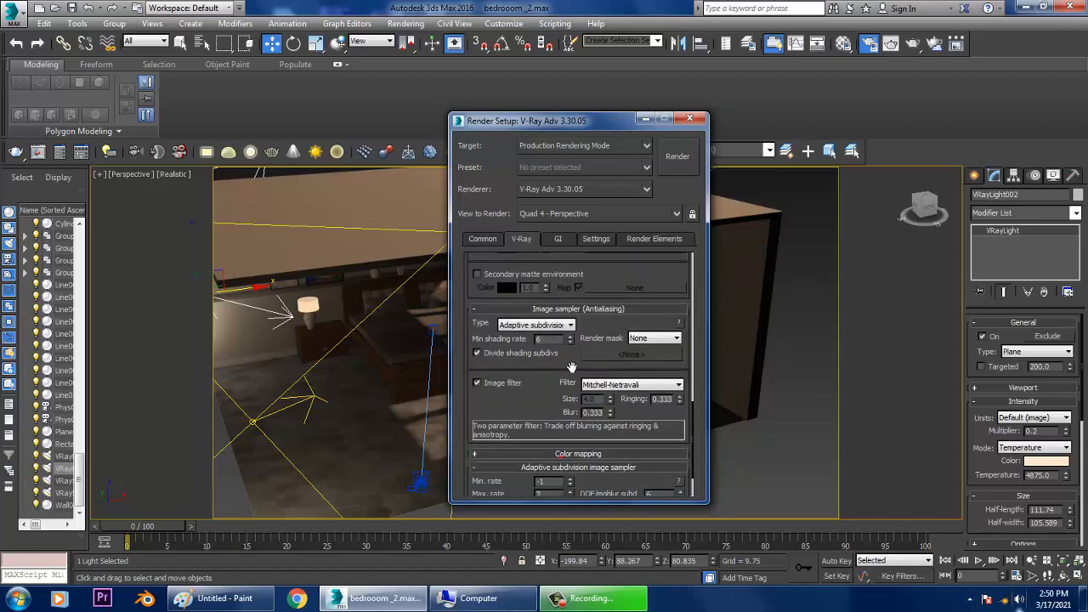
pyautogui.click(603, 374)
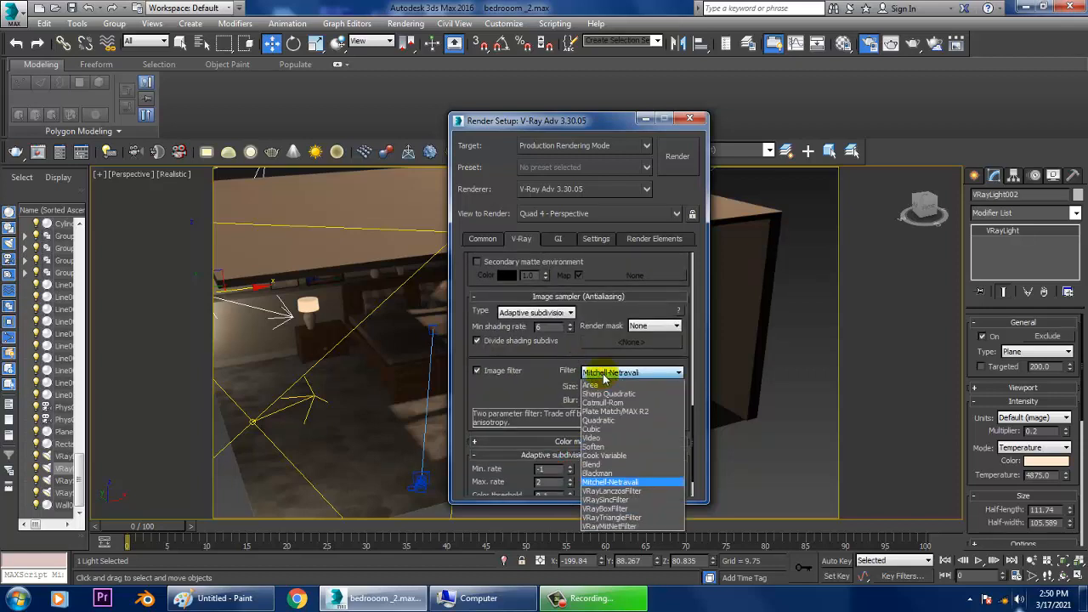
pyautogui.click(605, 376)
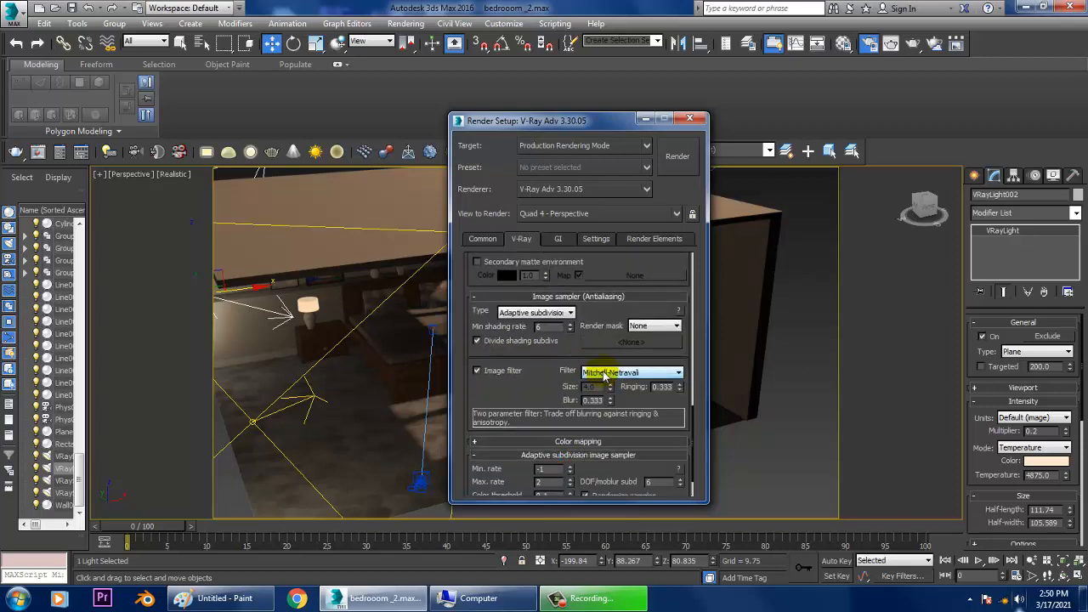
# Step: Expand the colour mapping settings, choose the Exponential type and switch them to Advanced mode
pyautogui.click(573, 442)
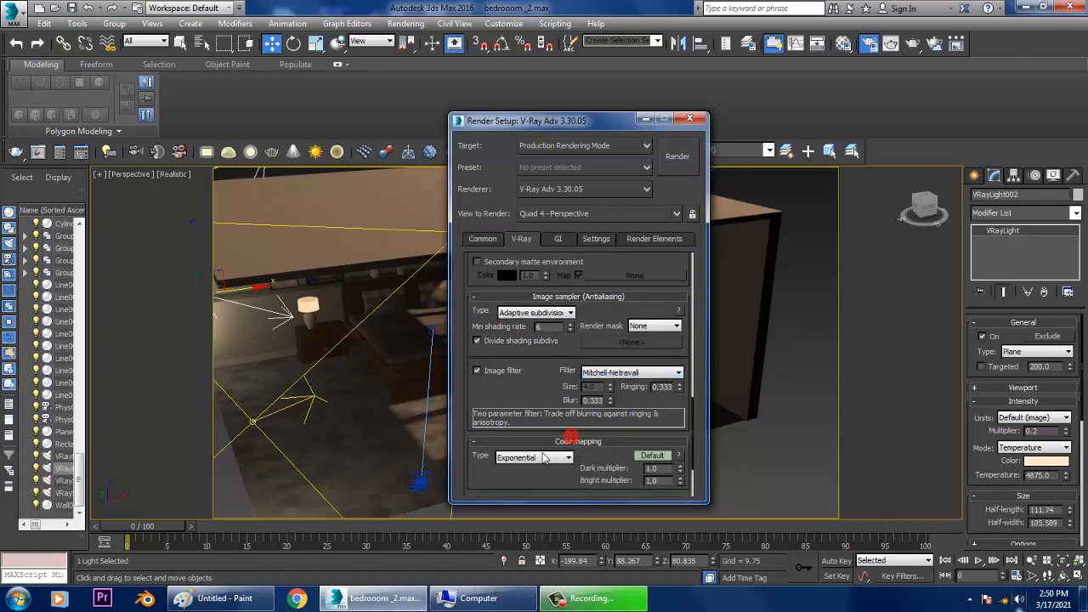
pyautogui.click(545, 458)
pyautogui.click(540, 479)
pyautogui.click(651, 457)
# Step: Set the maximum rate of the adaptive subdivision image sampler to 4
pyautogui.moveTo(555, 427); pyautogui.dragTo(536, 347)
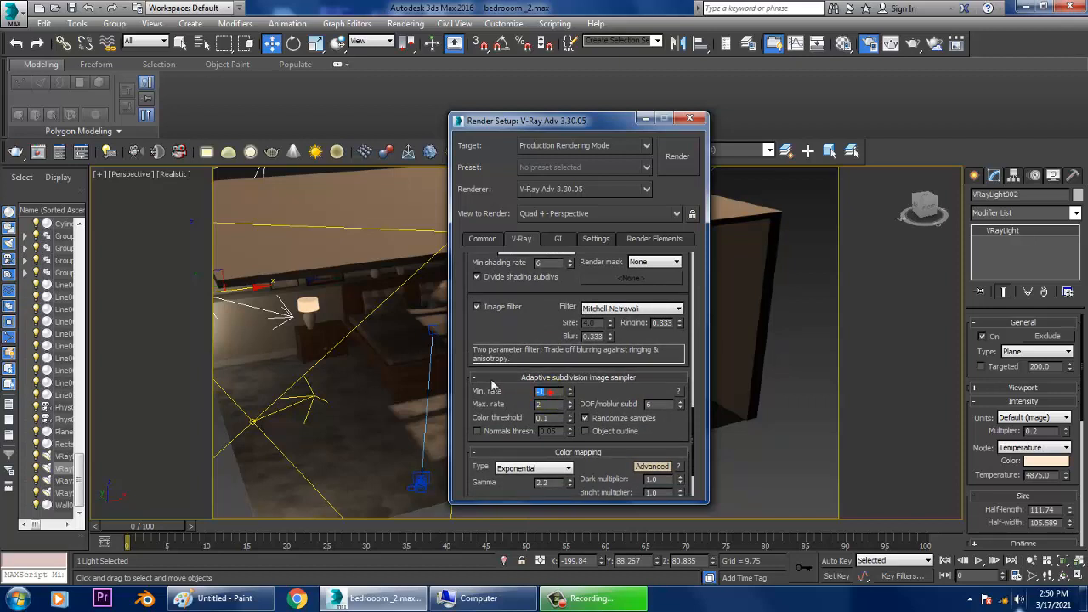
pyautogui.click(549, 404)
pyautogui.moveTo(678, 446); pyautogui.dragTo(666, 354)
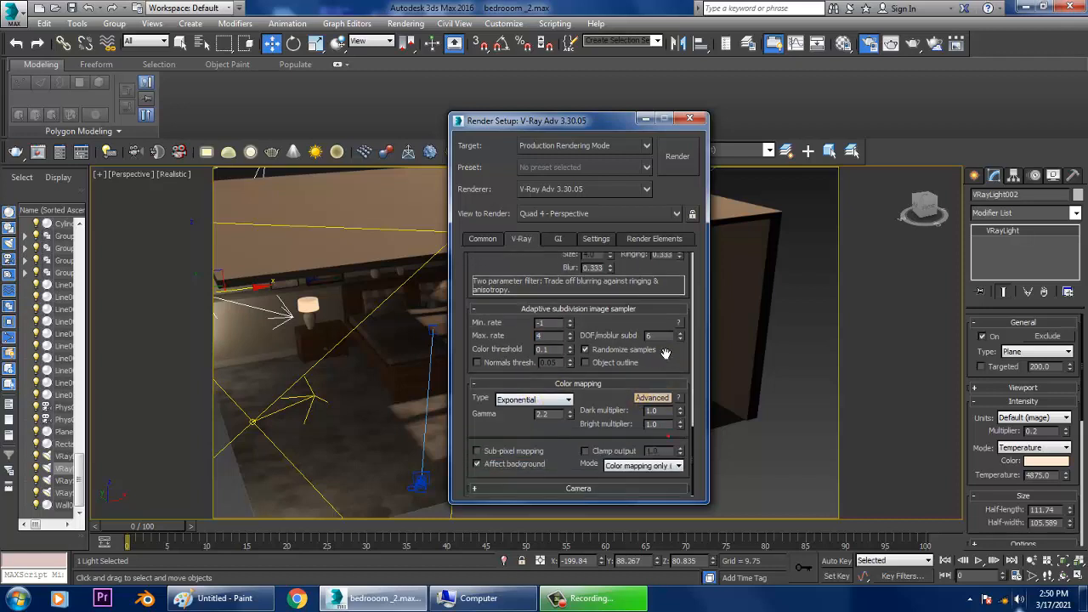
# Step: Open the global illumination settings, expand the irradiance map parameters and switch them to Advanced mode
pyautogui.click(561, 241)
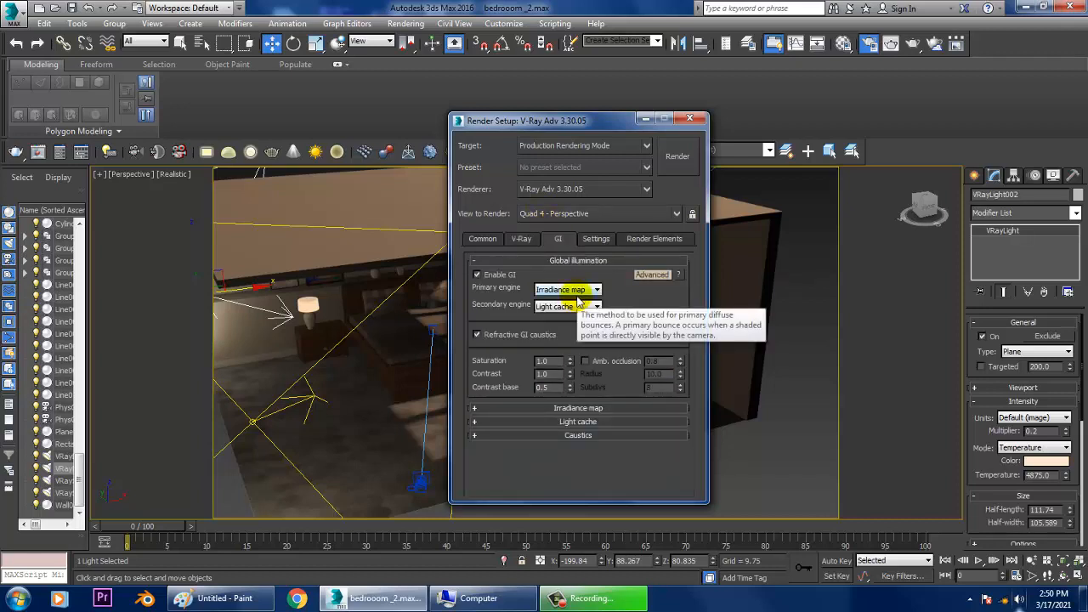
pyautogui.click(578, 408)
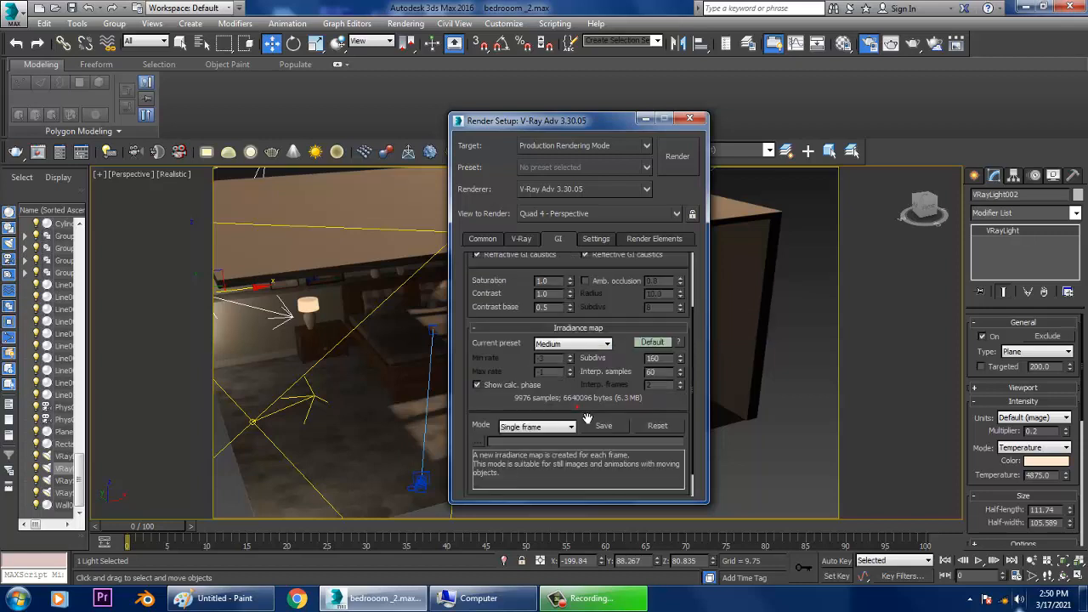
pyautogui.click(653, 342)
pyautogui.scroll(-5, 655, 340)
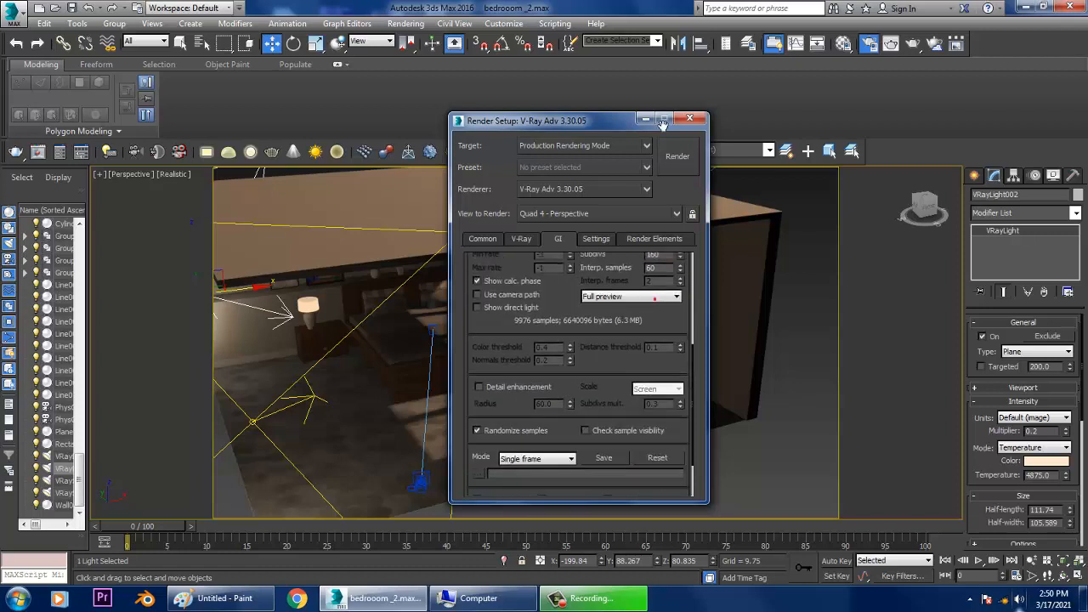
pyautogui.moveTo(635, 349); pyautogui.dragTo(631, 281)
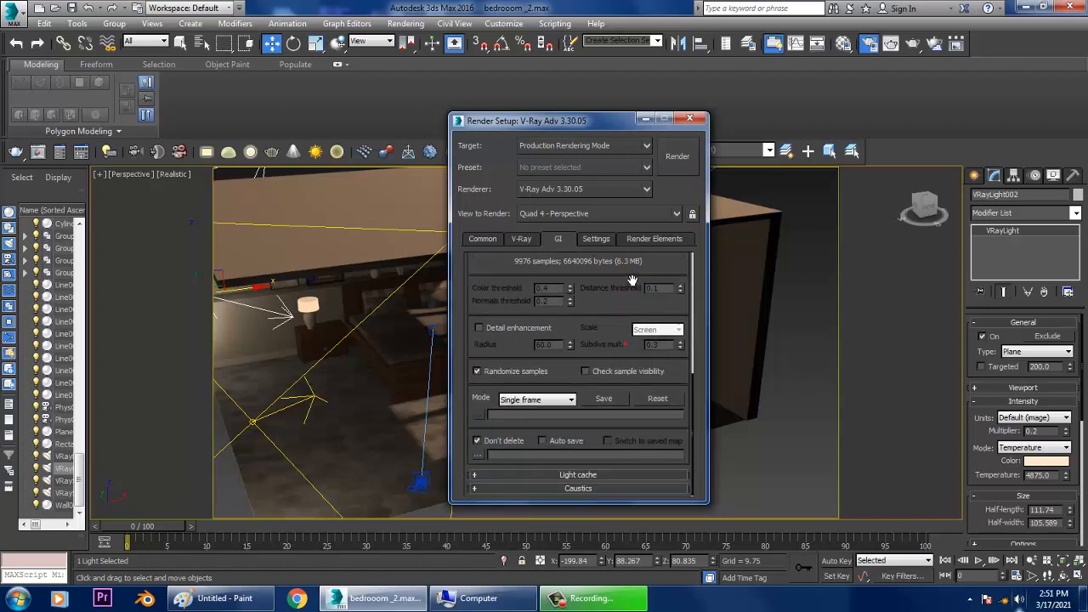
# Step: Expand the light cache parameters and set the light cache subdivs to 12
pyautogui.click(589, 475)
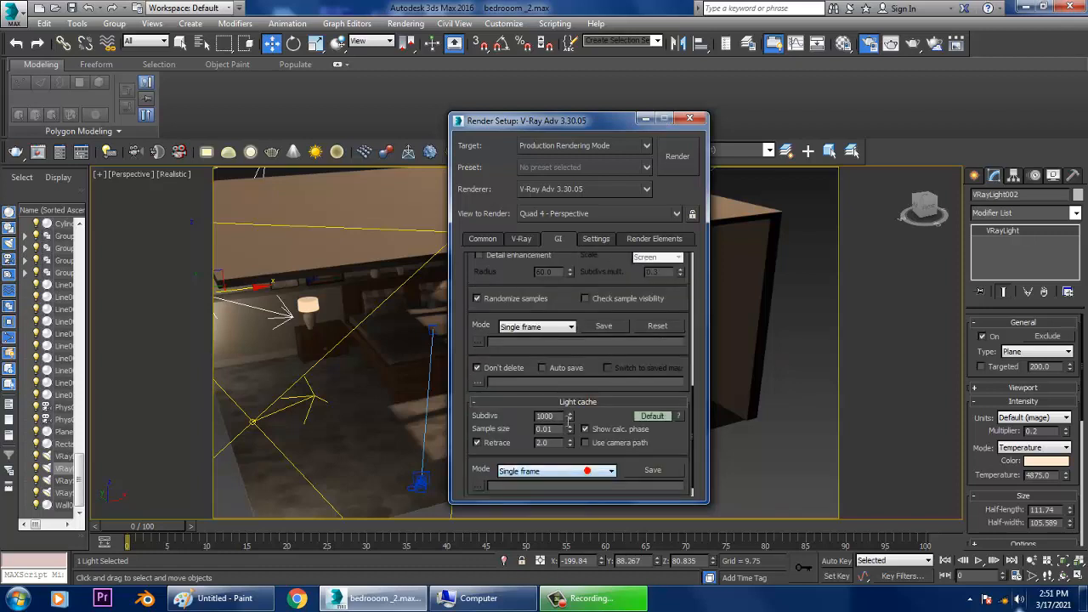
pyautogui.doubleClick(544, 416)
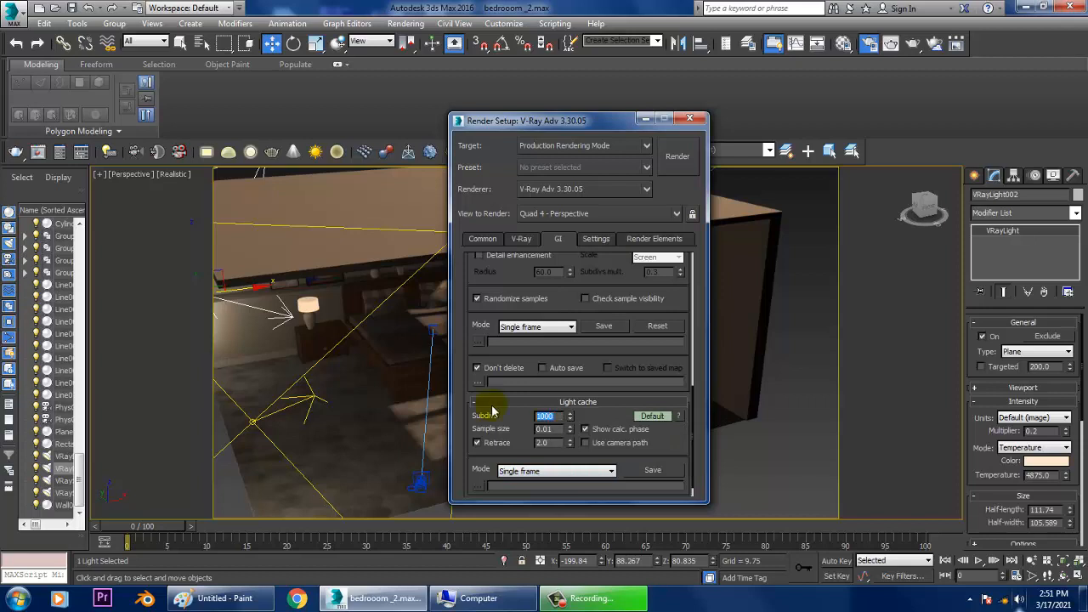
pyautogui.write('12')
pyautogui.scroll(-1, 633, 417)
# Step: Switch the V-Ray System settings from Default to Advanced mode and close the render setup
pyautogui.click(609, 241)
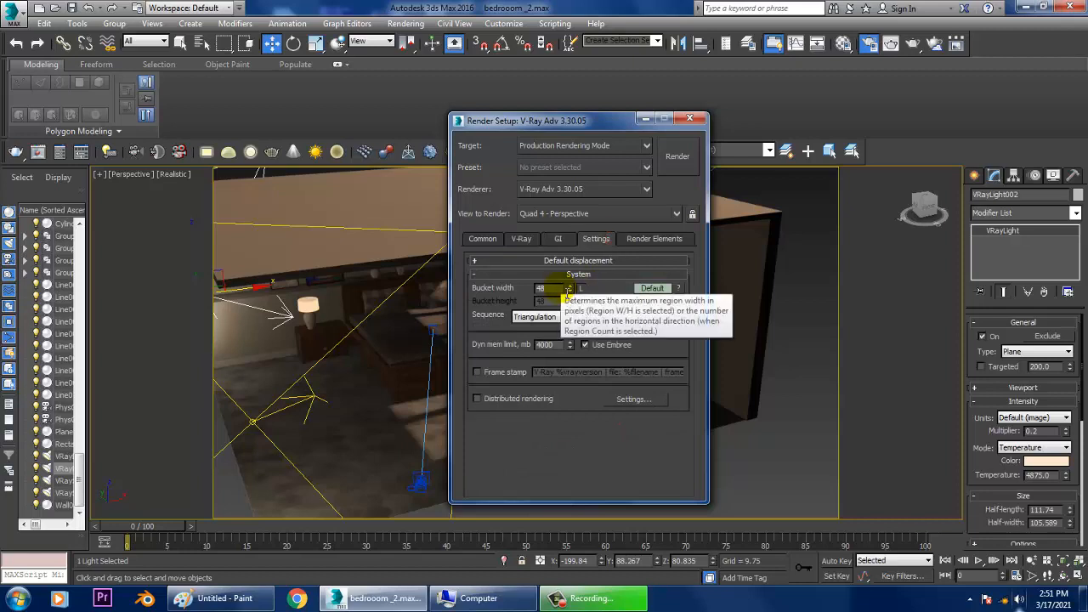
pyautogui.click(652, 289)
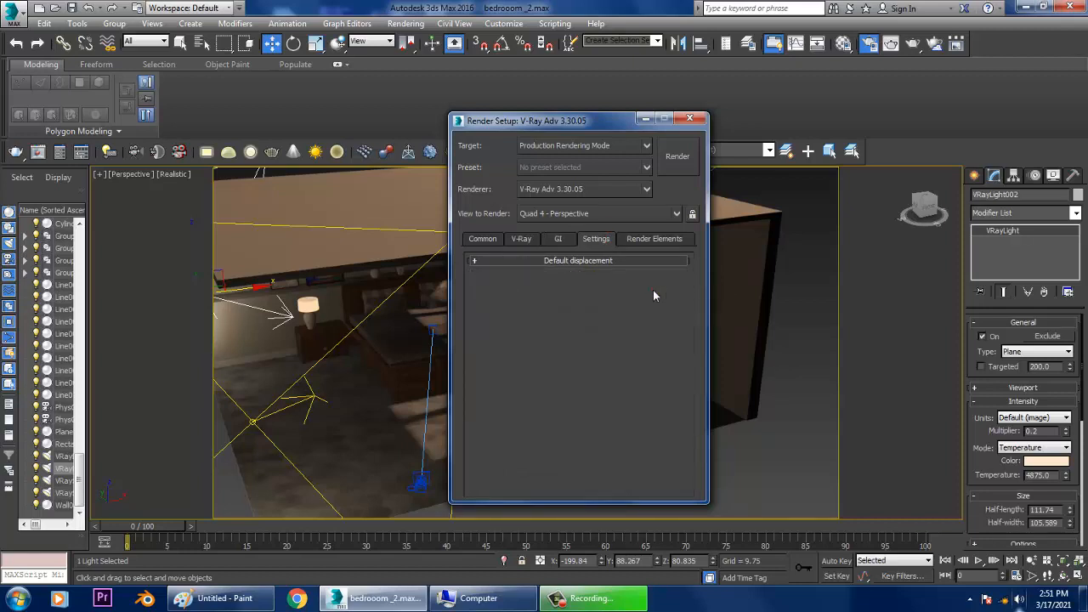
pyautogui.click(690, 119)
# Step: Show the view through PhysCamera001, start a test render of it and close the frame buffer
pyautogui.press('c')
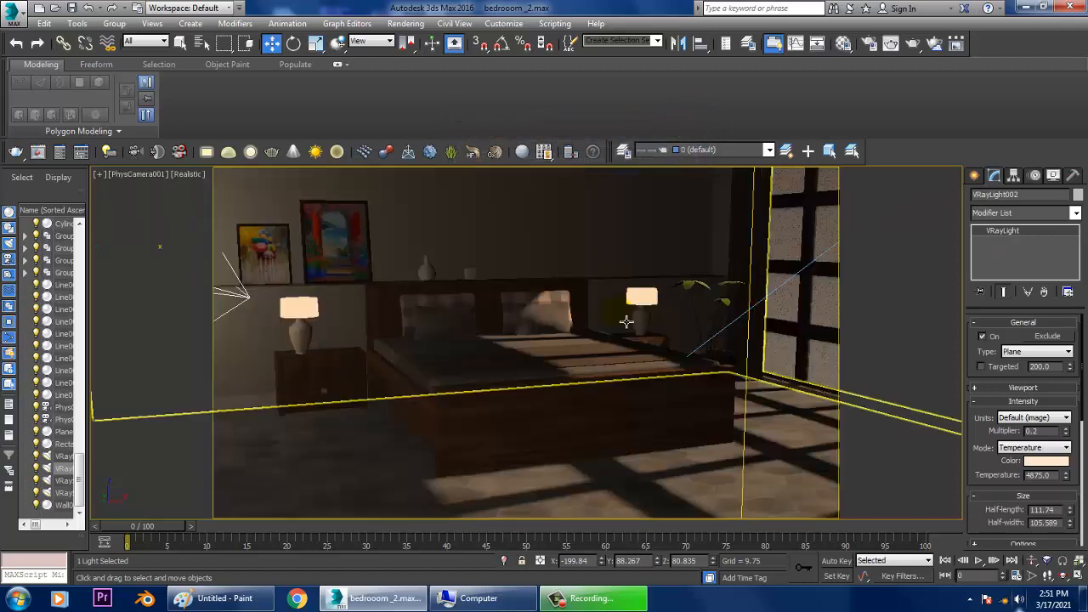
pyautogui.click(406, 23)
pyautogui.click(417, 40)
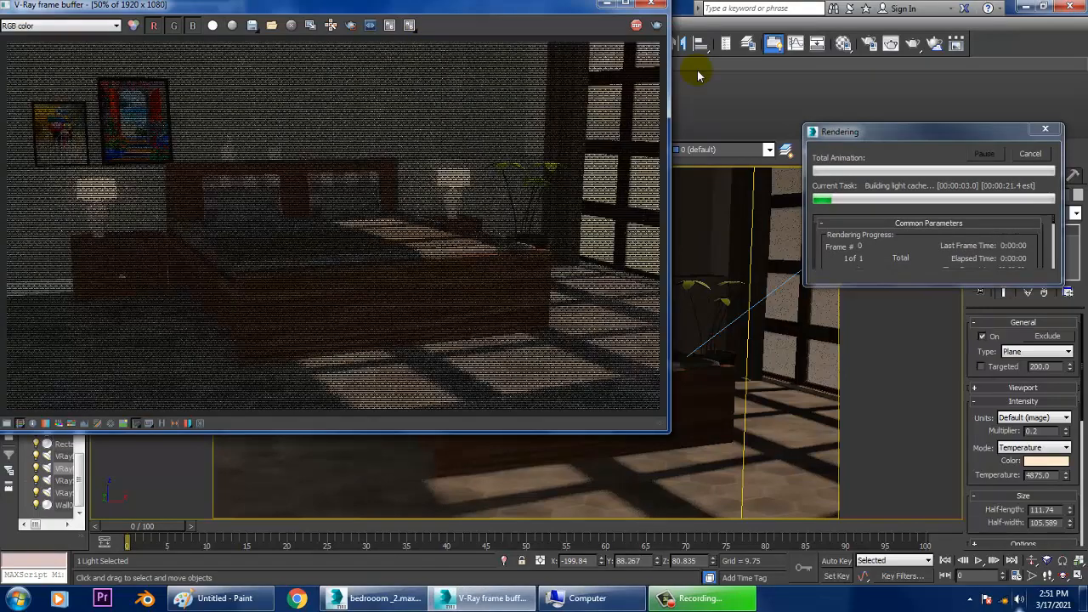
pyautogui.click(651, 4)
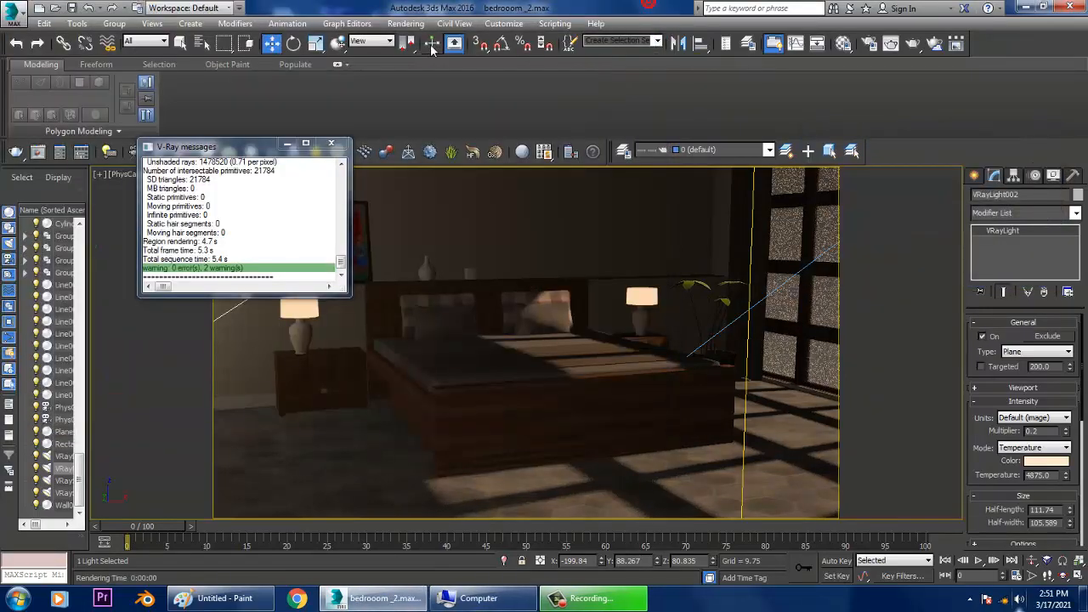
# Step: Open the Material Editor and switch it from compact to Slate mode
pyautogui.press('m')
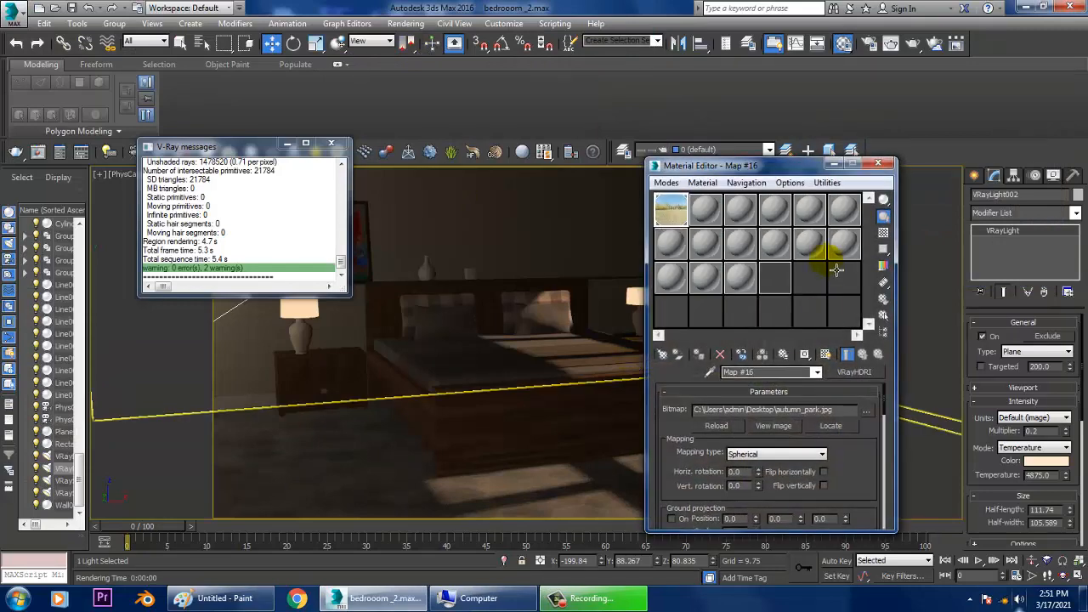
pyautogui.click(668, 185)
pyautogui.click(680, 219)
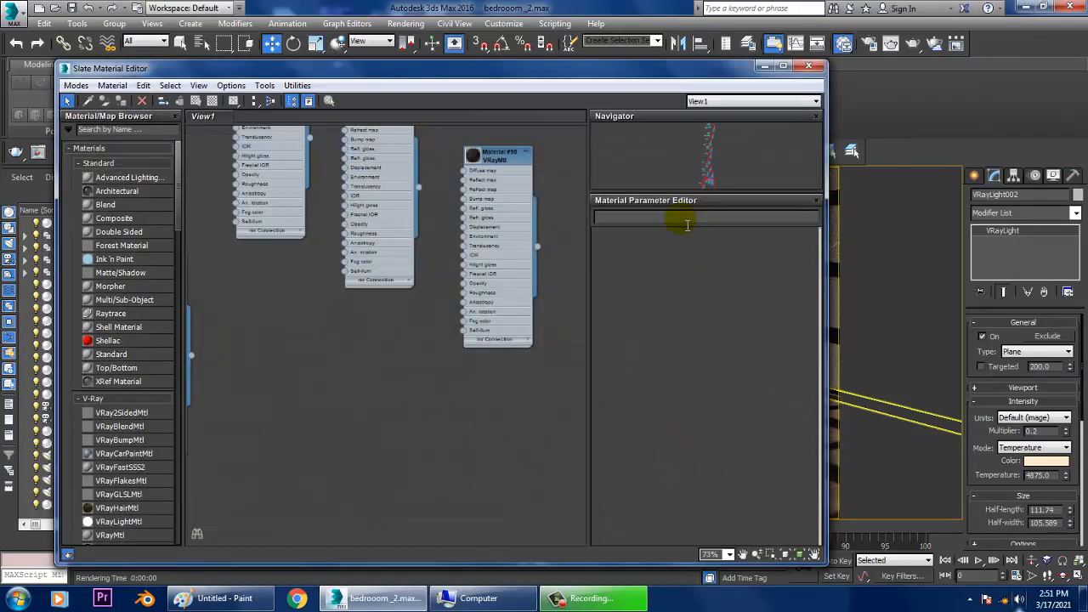
# Step: Find the floor material in the node view and set its reflection subdivs to 16
pyautogui.moveTo(406, 275); pyautogui.dragTo(510, 218, button='middle')
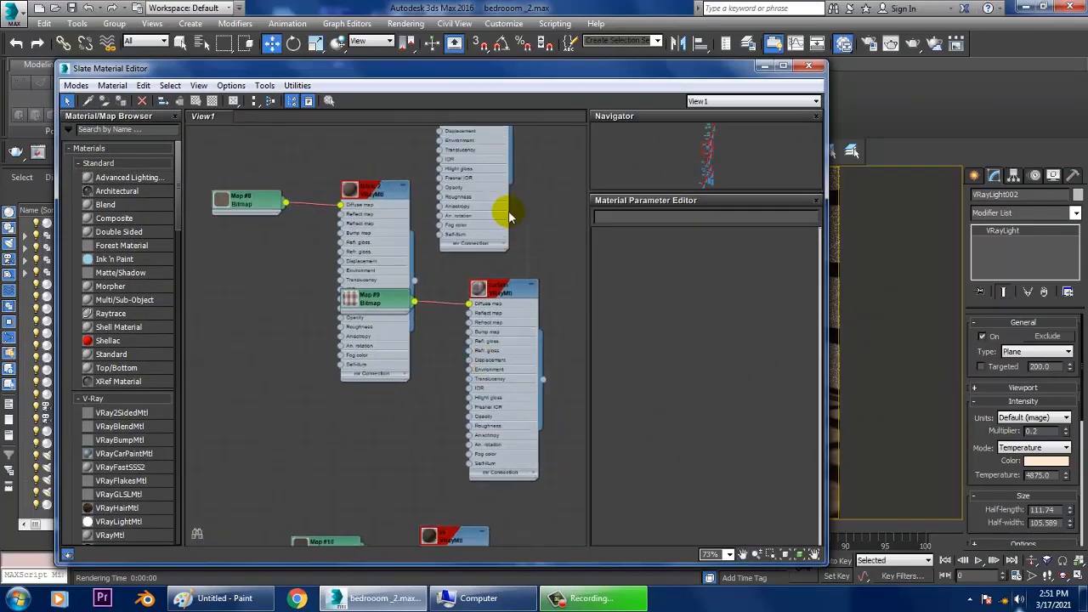
pyautogui.moveTo(502, 365); pyautogui.dragTo(459, 374, button='middle')
pyautogui.moveTo(522, 280)
pyautogui.mouseDown(button='middle')
pyautogui.moveTo(497, 257)
pyautogui.moveTo(484, 403)
pyautogui.moveTo(518, 297)
pyautogui.mouseUp(button='middle')
pyautogui.doubleClick(508, 219)
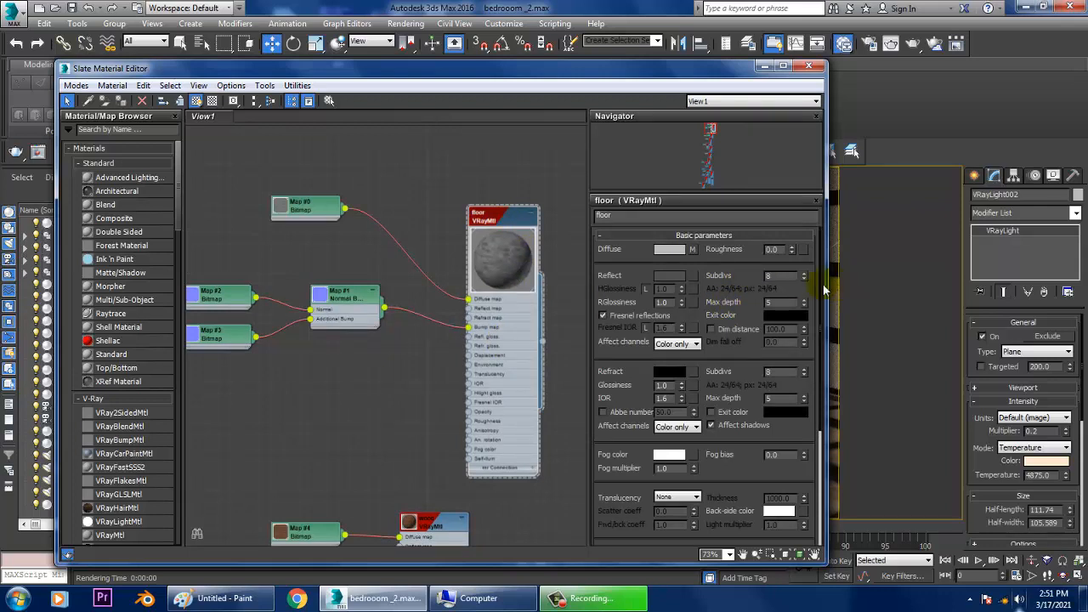
pyautogui.doubleClick(781, 276)
pyautogui.write('36')
pyautogui.press('Return')
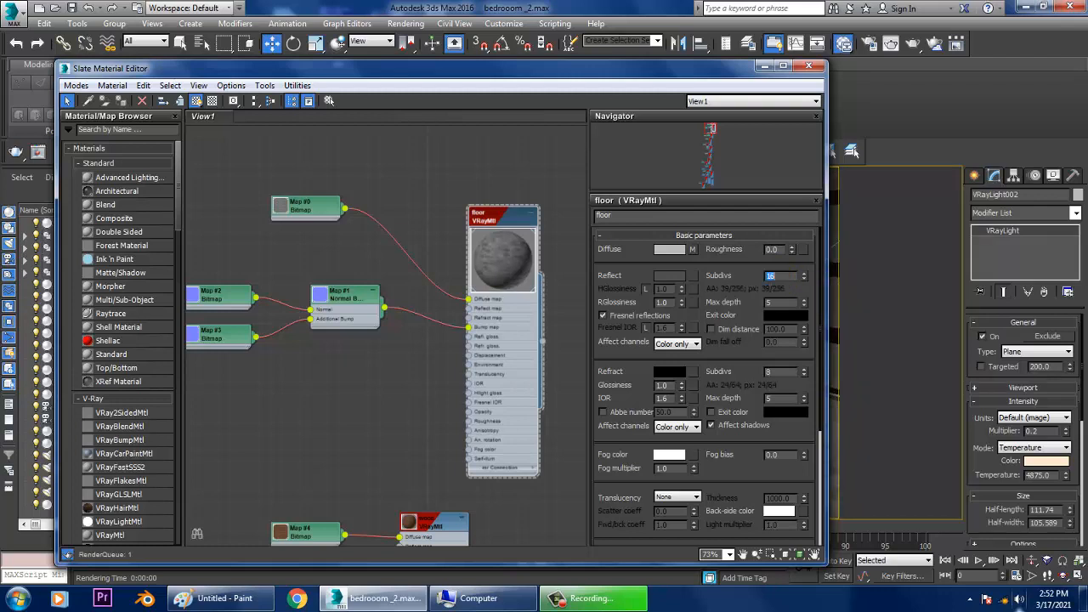
# Step: Open the parameters of the wood material and set its reflection subdivs to 16
pyautogui.moveTo(456, 472); pyautogui.dragTo(441, 303, button='middle')
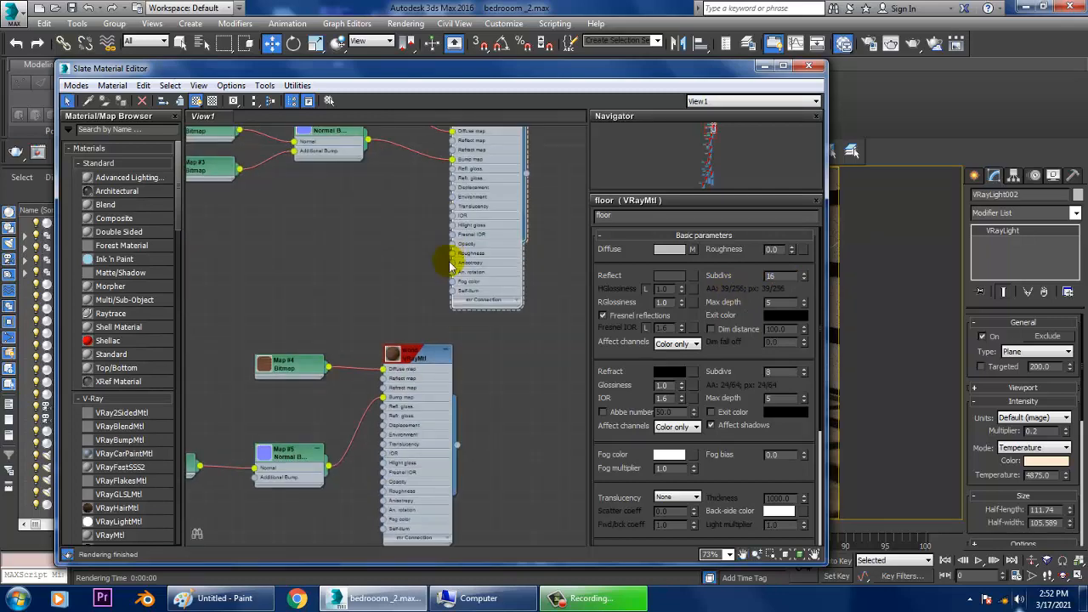
pyautogui.doubleClick(404, 355)
pyautogui.doubleClick(770, 277)
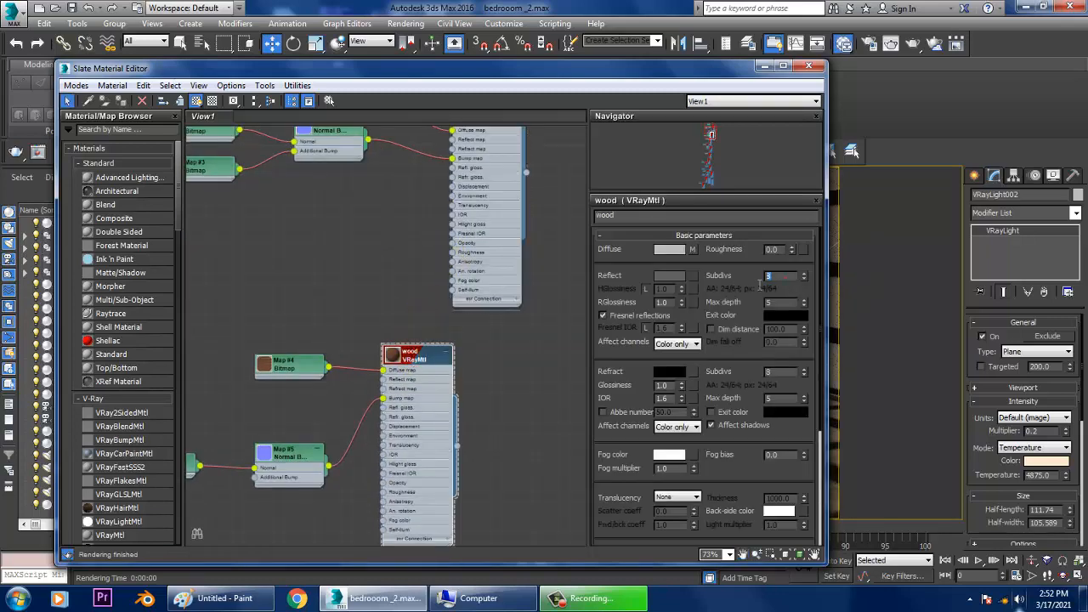
pyautogui.write('16')
pyautogui.press('Return')
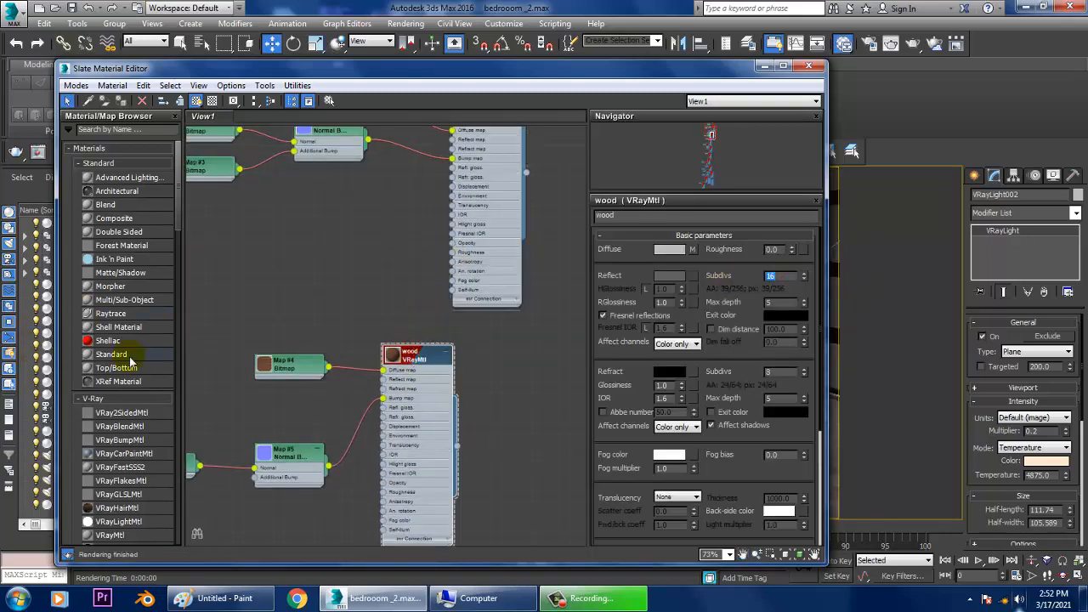
# Step: Open the parameters of the fabric 1 material and set its reflection subdivs to 16
pyautogui.moveTo(357, 327); pyautogui.dragTo(414, 38, button='middle')
pyautogui.doubleClick(416, 291)
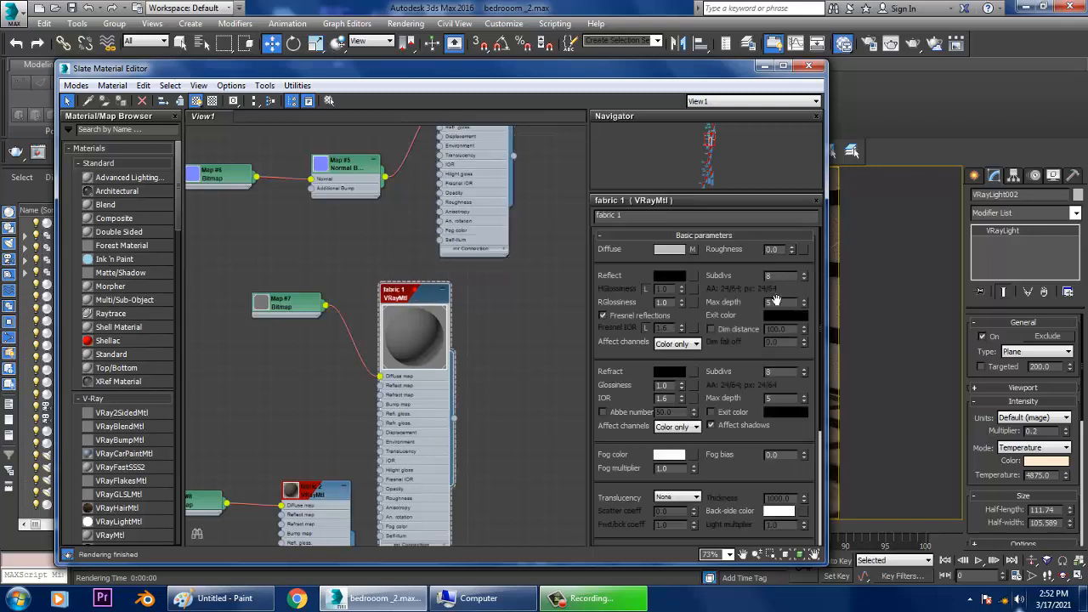
pyautogui.write('16')
pyautogui.press('Return')
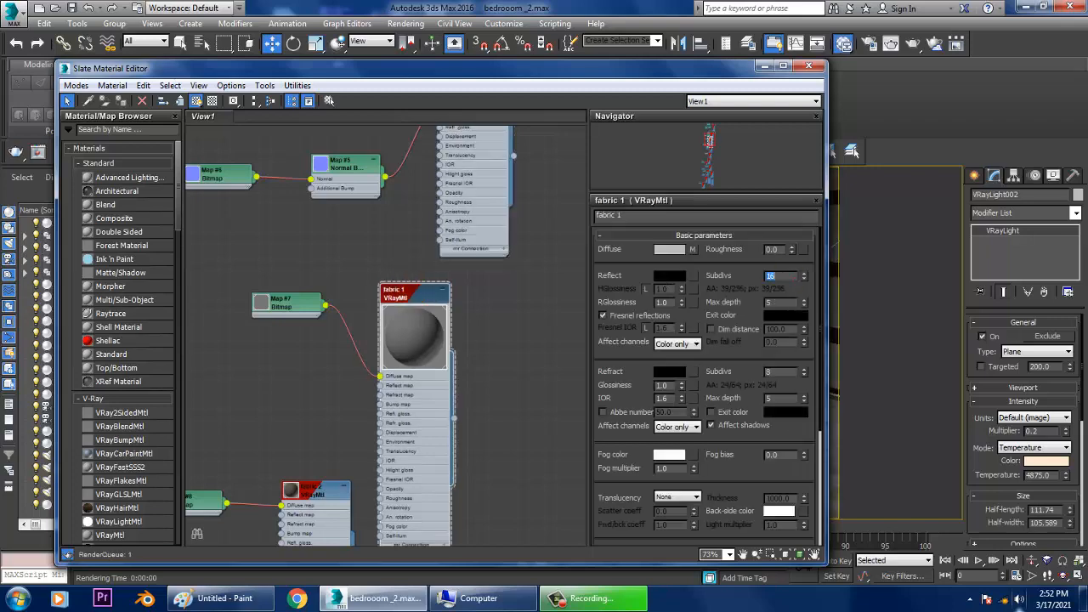
# Step: Open the parameters of the fabric 2 material and set its reflection subdivs to 16
pyautogui.moveTo(203, 441); pyautogui.dragTo(432, 209, button='middle')
pyautogui.doubleClick(429, 315)
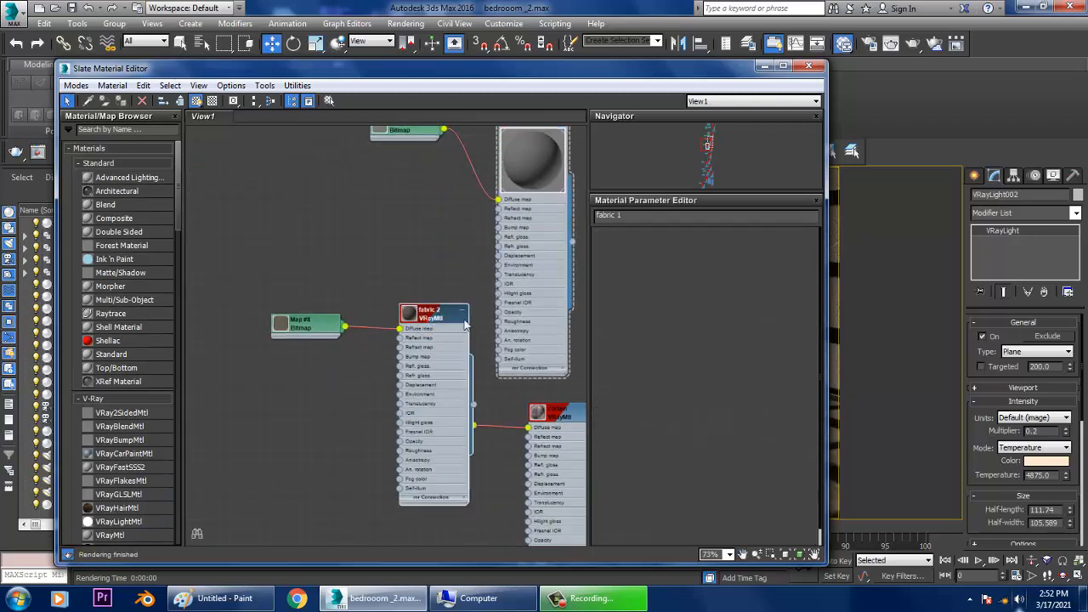
pyautogui.write('21')
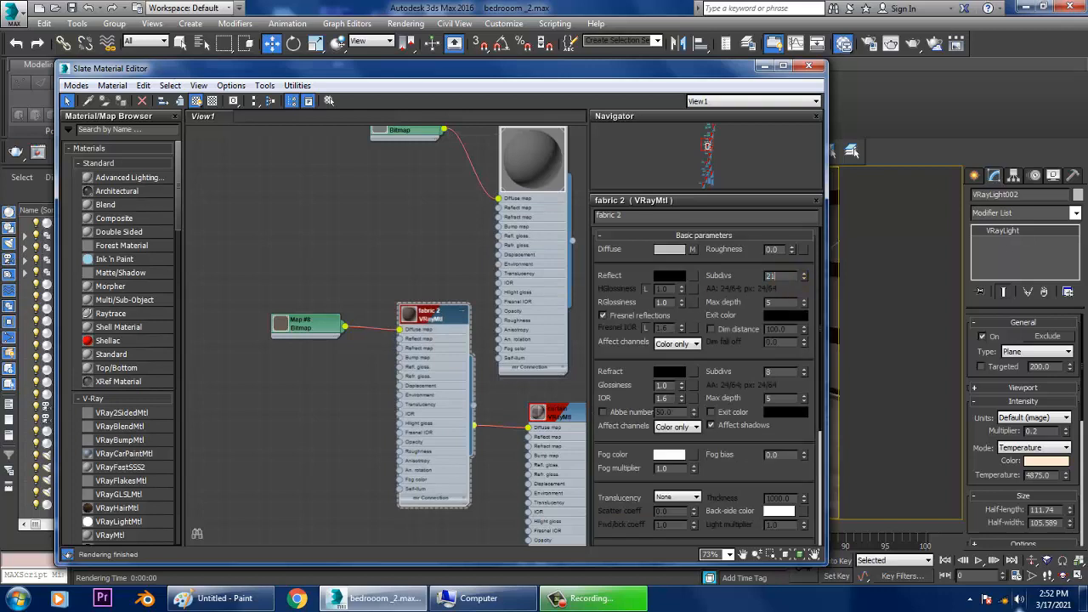
pyautogui.press('BackSpace')
pyautogui.press('BackSpace')
pyautogui.write('16')
pyautogui.press('Return')
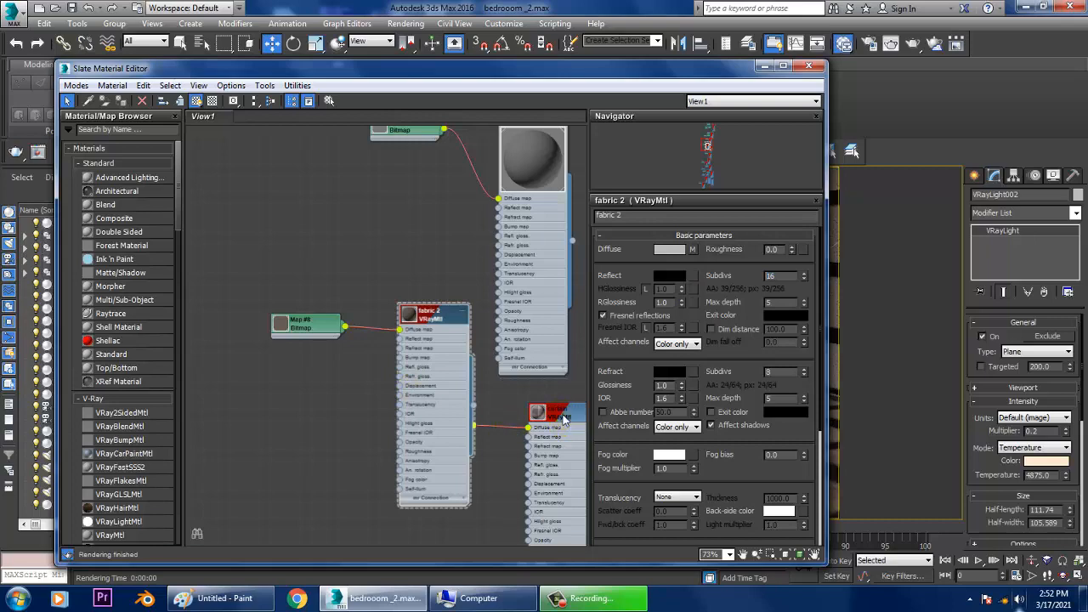
# Step: Open the parameters of the curtain material and set its reflection subdivs to 16
pyautogui.click(562, 415)
pyautogui.write('1')
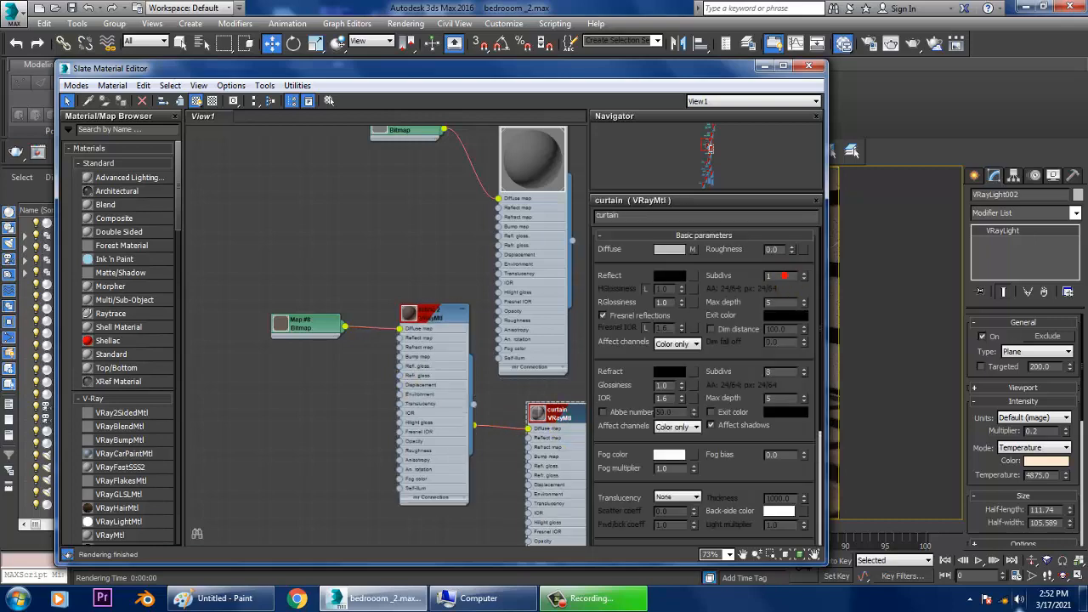
pyautogui.write('6')
pyautogui.press('Return')
# Step: Open the parameters of the ss material and set its reflection subdivs to 16
pyautogui.moveTo(498, 445); pyautogui.dragTo(433, 121, button='middle')
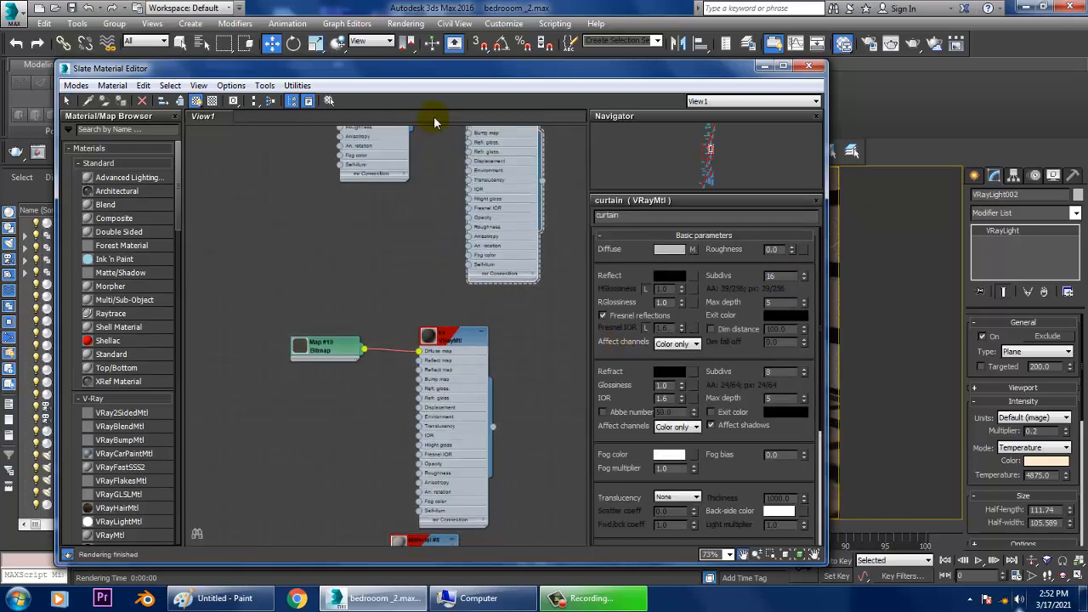
pyautogui.click(453, 334)
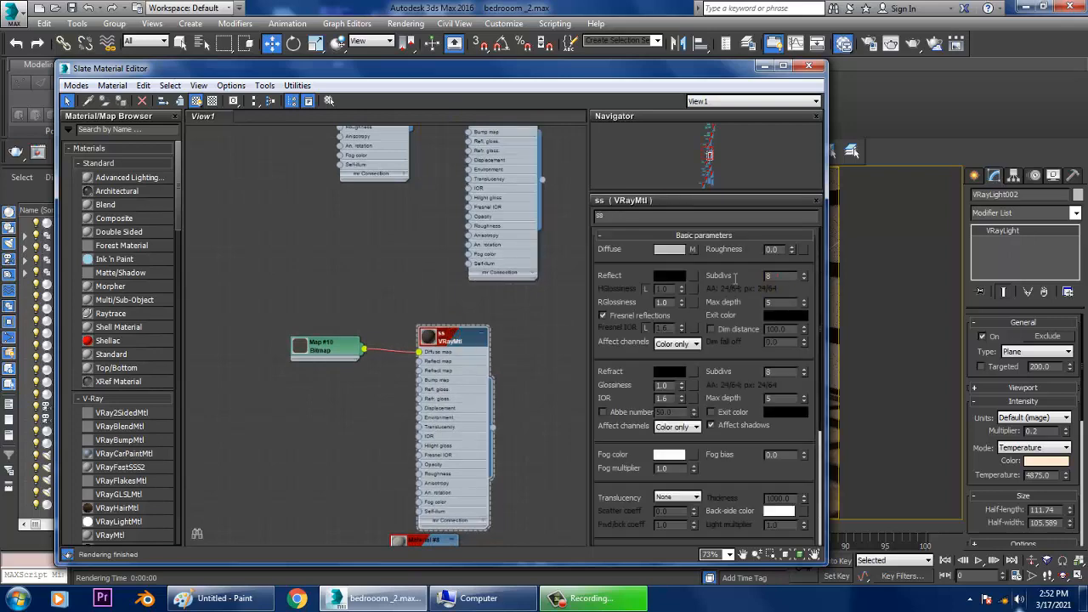
pyautogui.doubleClick(776, 276)
pyautogui.write('16')
pyautogui.press('Return')
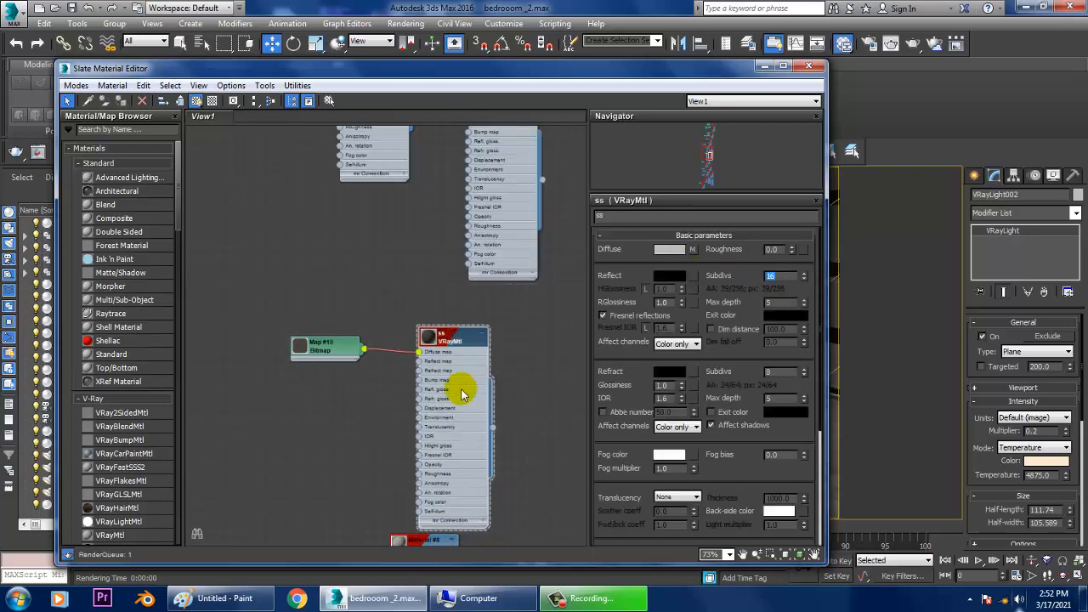
# Step: Open the parameters of Material #8 and set its reflection subdivs to 16
pyautogui.moveTo(461, 377); pyautogui.dragTo(408, 328, button='middle')
pyautogui.click(421, 350)
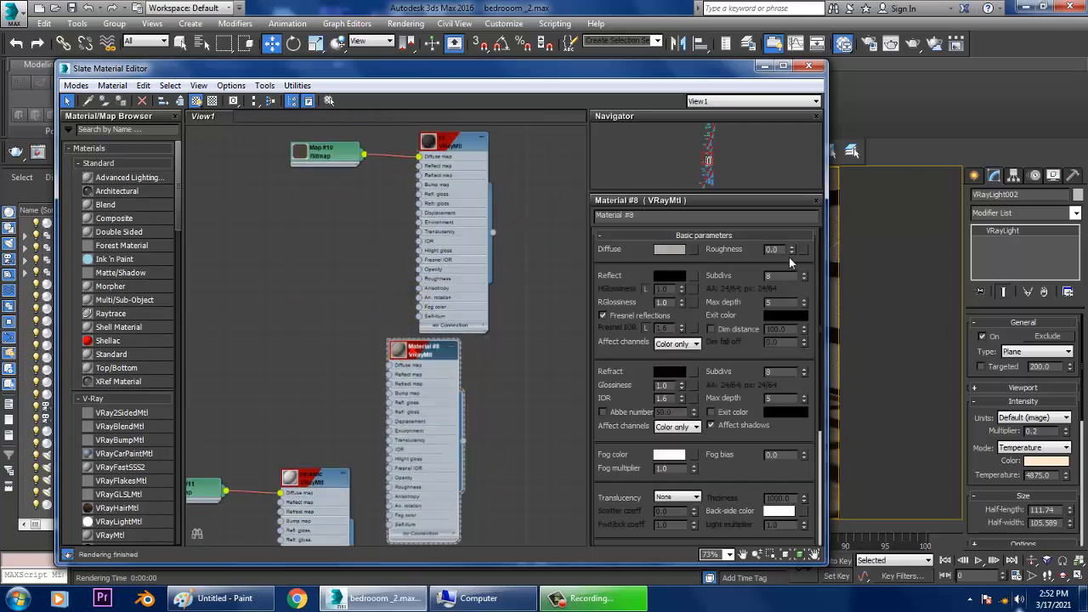
pyautogui.doubleClick(781, 276)
pyautogui.write('16')
pyautogui.press('Return')
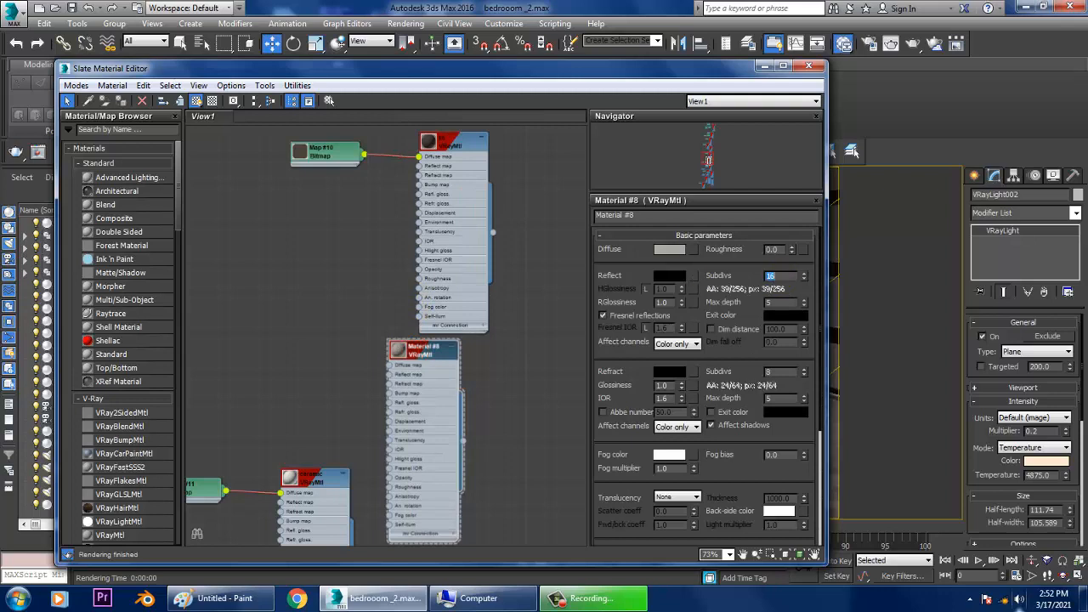
# Step: Open the parameters of the ceramic material and set its reflection subdivs to 16
pyautogui.moveTo(324, 476); pyautogui.dragTo(414, 351, button='middle')
pyautogui.click(414, 352)
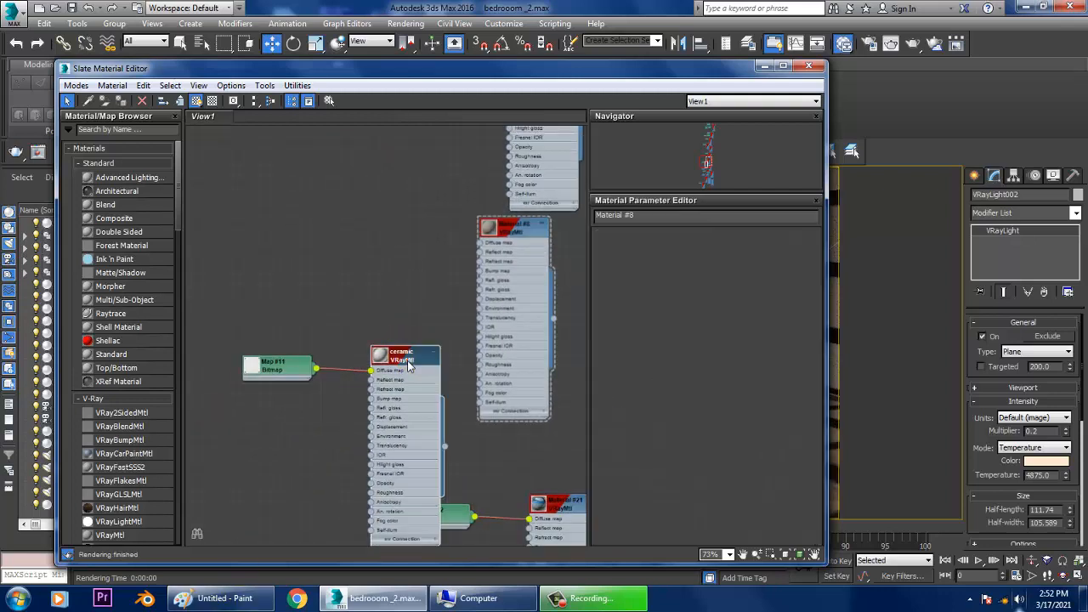
pyautogui.doubleClick(779, 283)
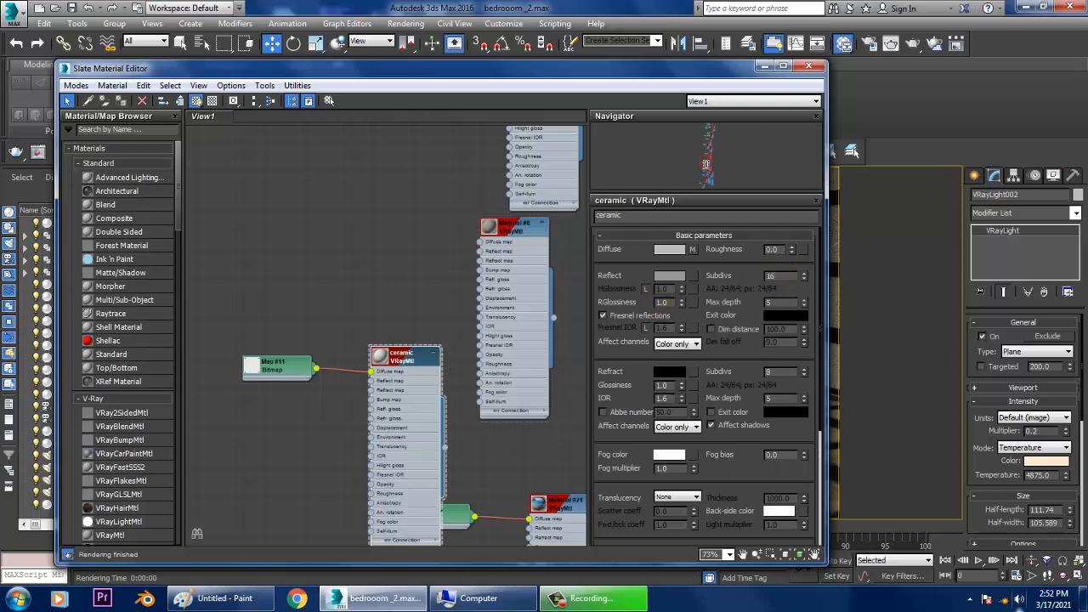
pyautogui.write('16')
pyautogui.press('Return')
# Step: Set the reflection subdivs of Material #21 to 16 and select the Material #46 node
pyautogui.moveTo(509, 398); pyautogui.dragTo(516, 339, button='middle')
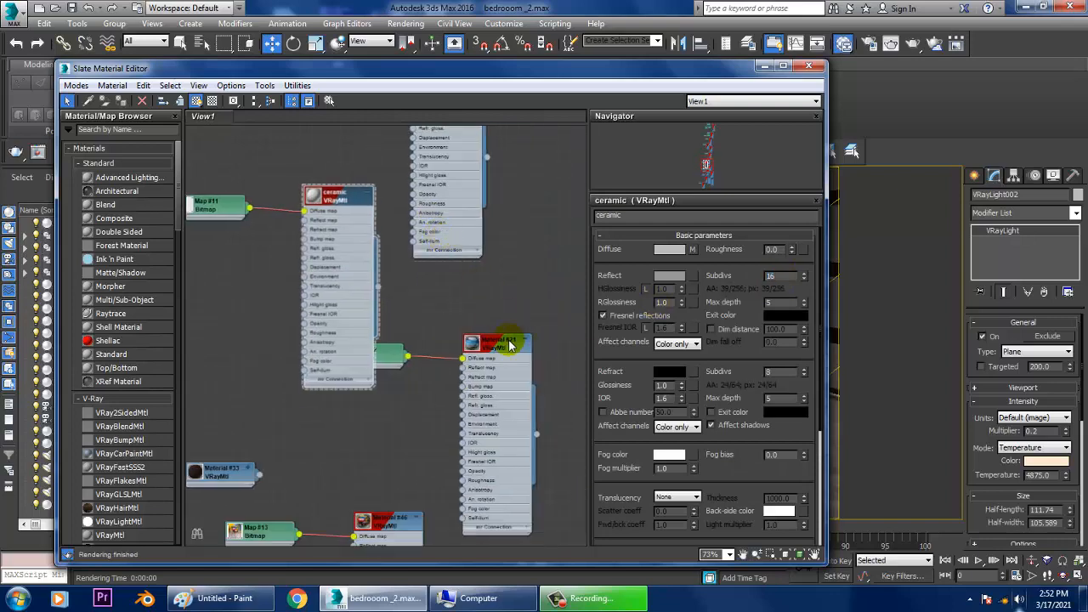
pyautogui.click(510, 344)
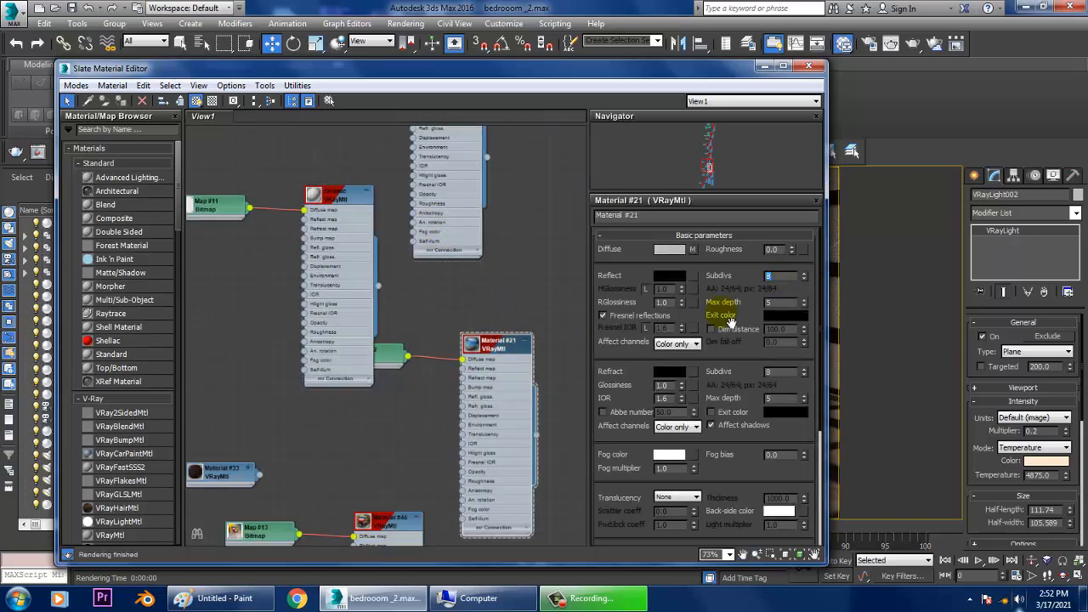
pyautogui.moveTo(363, 424); pyautogui.dragTo(423, 273, button='middle')
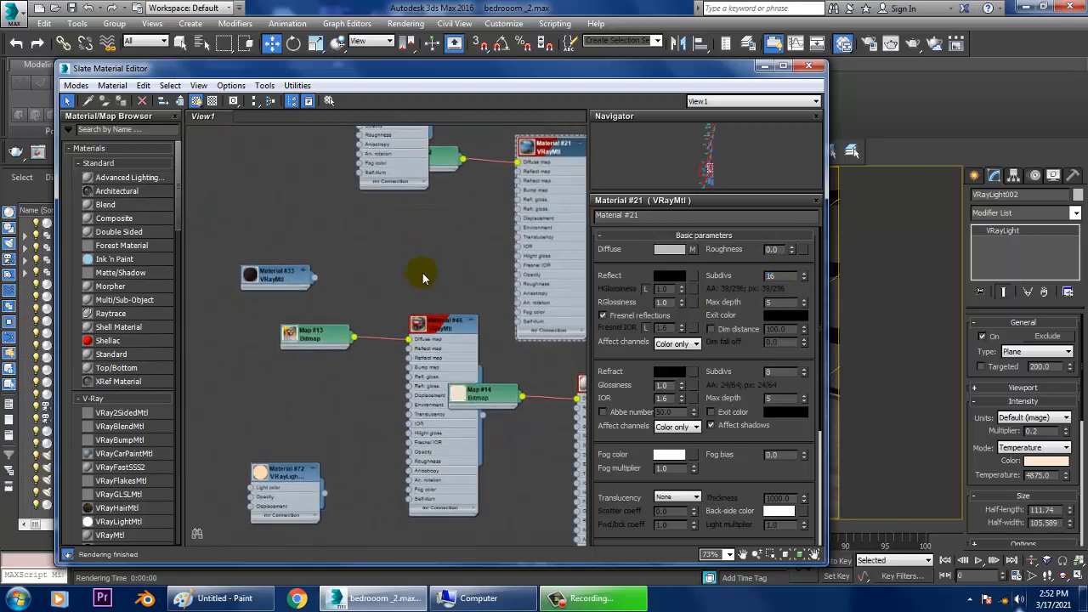
pyautogui.click(444, 325)
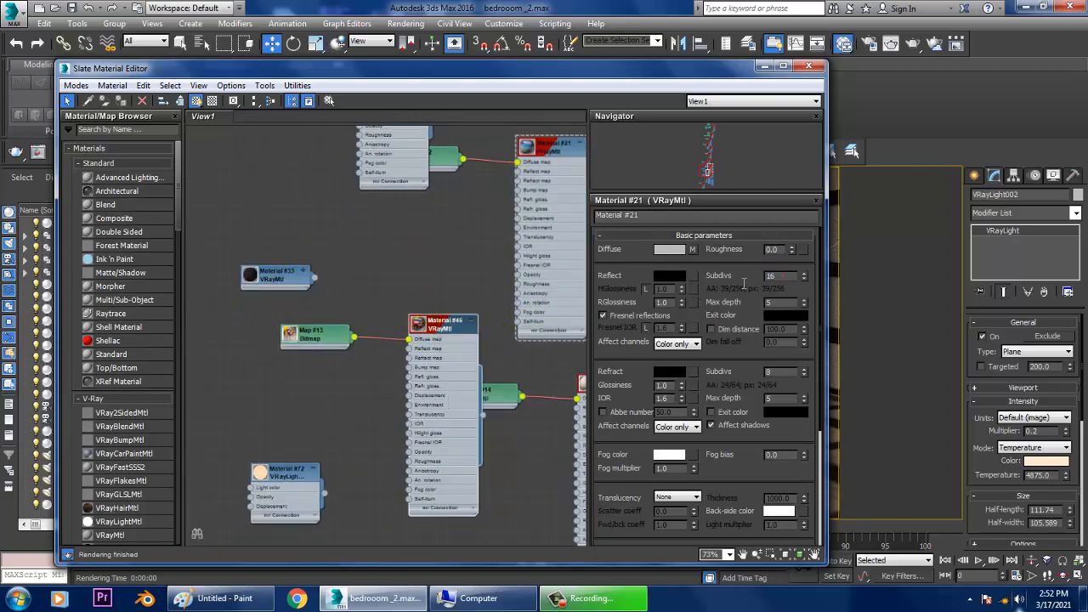
# Step: Open the parameters of Material #70 and set its reflection subdivs to 16
pyautogui.moveTo(486, 377); pyautogui.dragTo(336, 296, button='middle')
pyautogui.click(451, 305)
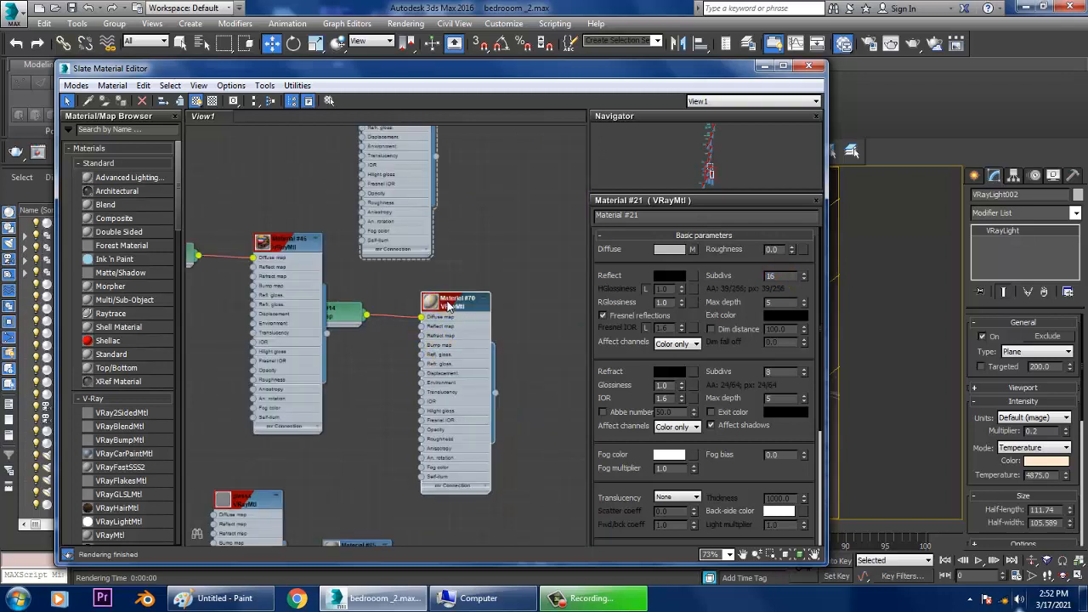
pyautogui.click(784, 277)
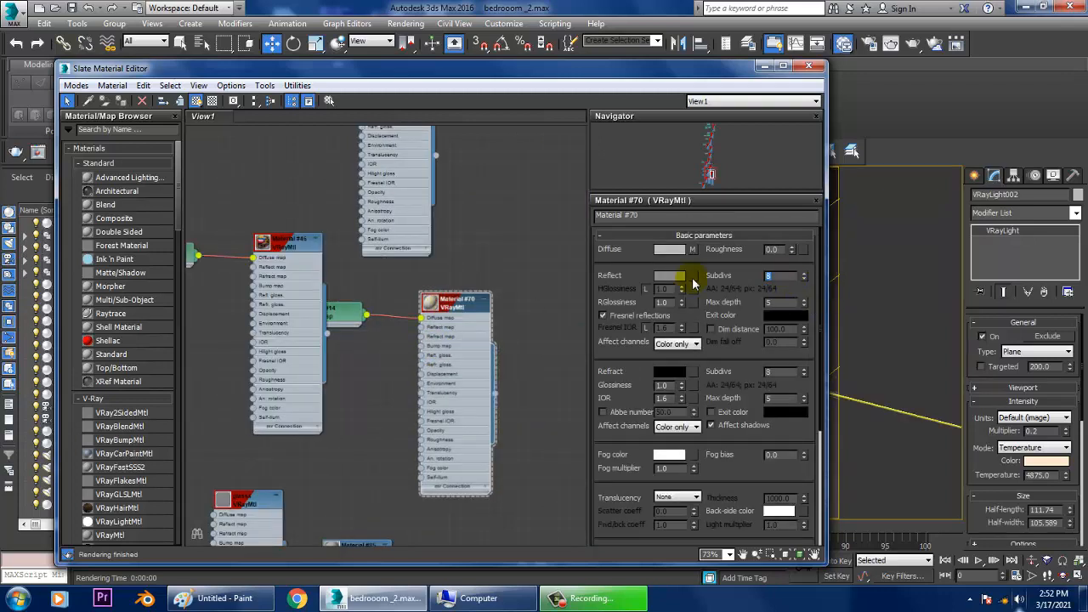
# Step: Open the parameters of the glasss material and set its reflection subdivs to 16
pyautogui.moveTo(259, 488); pyautogui.dragTo(382, 352, button='middle')
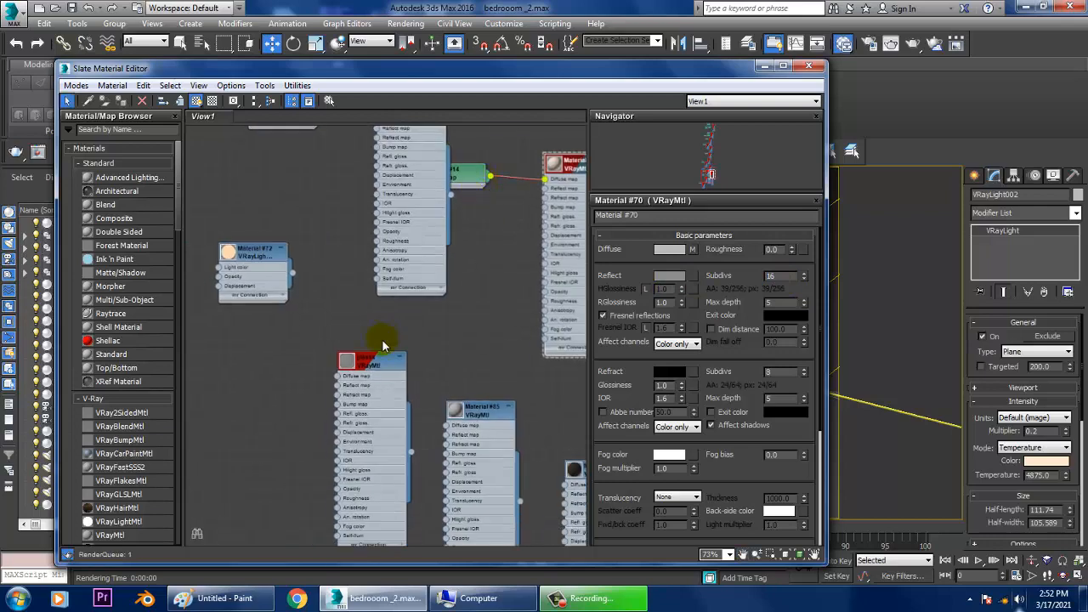
pyautogui.click(380, 355)
pyautogui.doubleClick(789, 276)
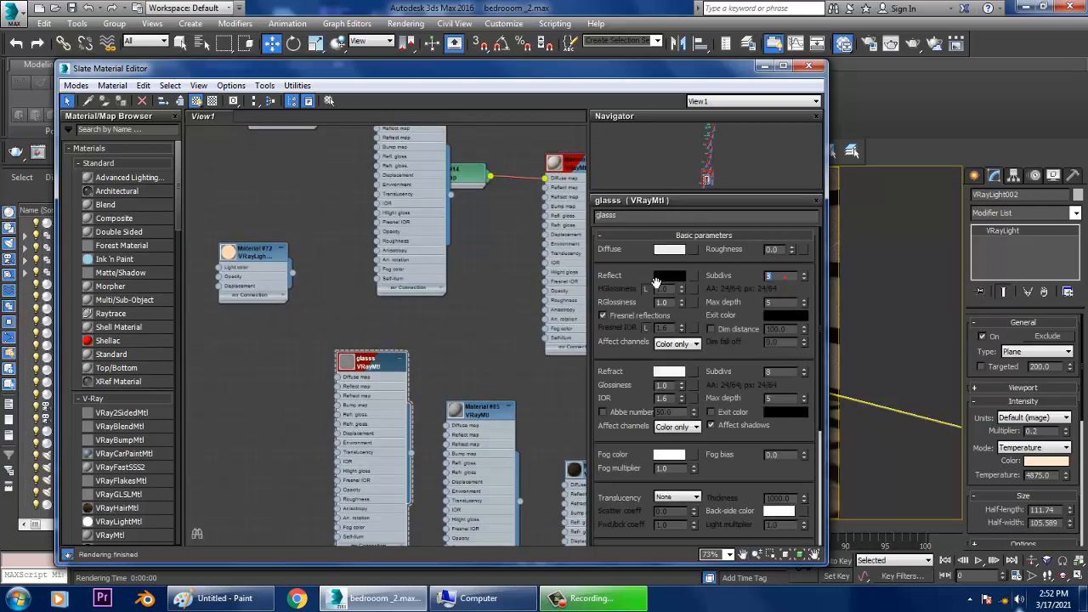
# Step: Open the parameters of Material #85 and set its reflection subdivs to 16
pyautogui.click(479, 412)
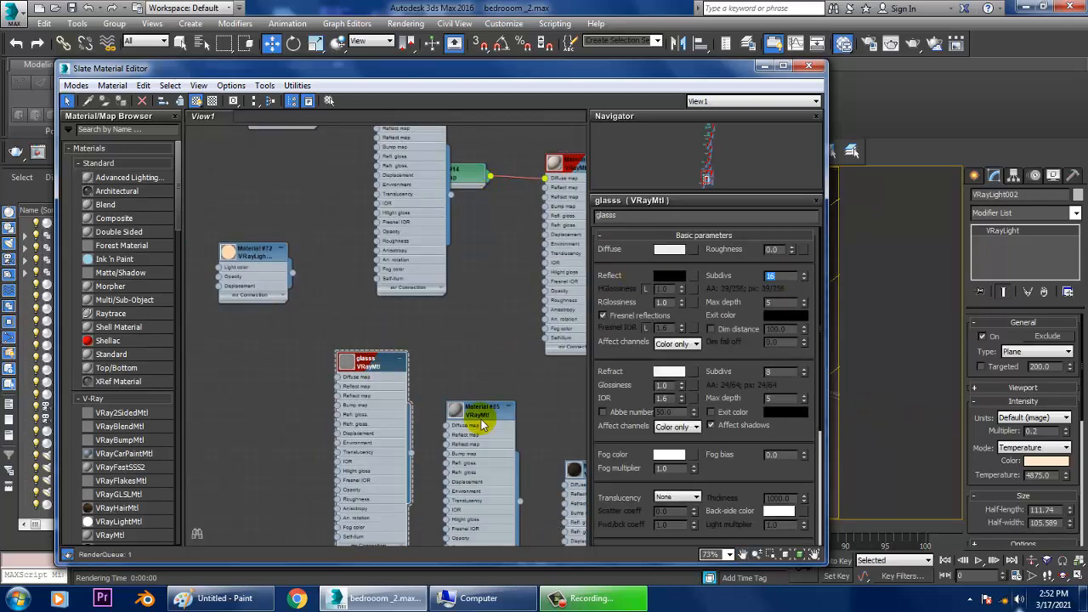
pyautogui.click(781, 278)
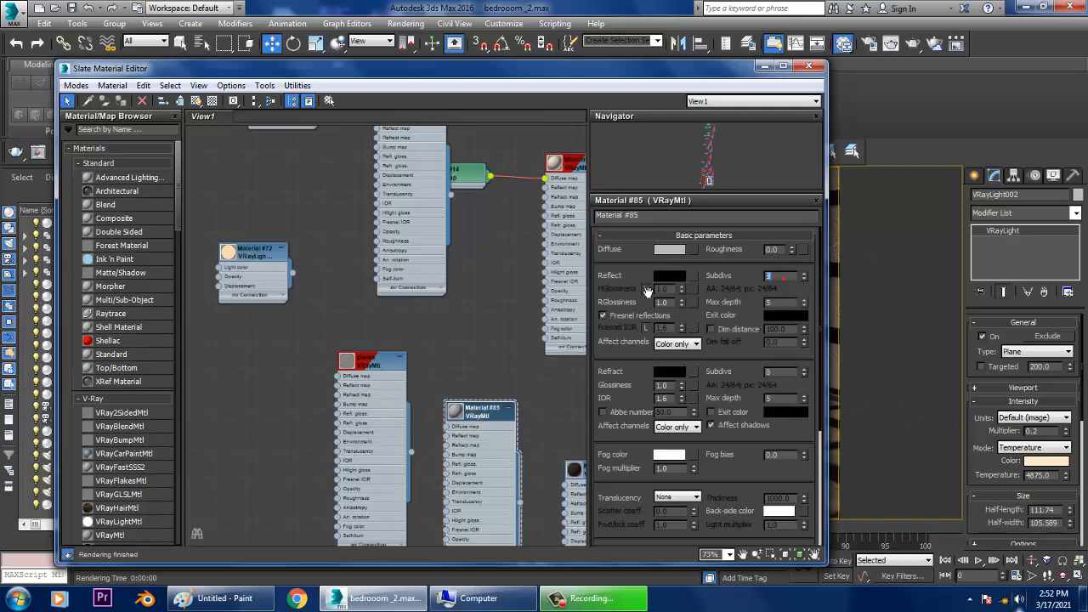
pyautogui.write('16')
pyautogui.press('Return')
# Step: Open the parameters of Material #98 and set its reflection subdivs to 16
pyautogui.moveTo(585, 342); pyautogui.dragTo(451, 191, button='middle')
pyautogui.click(481, 305)
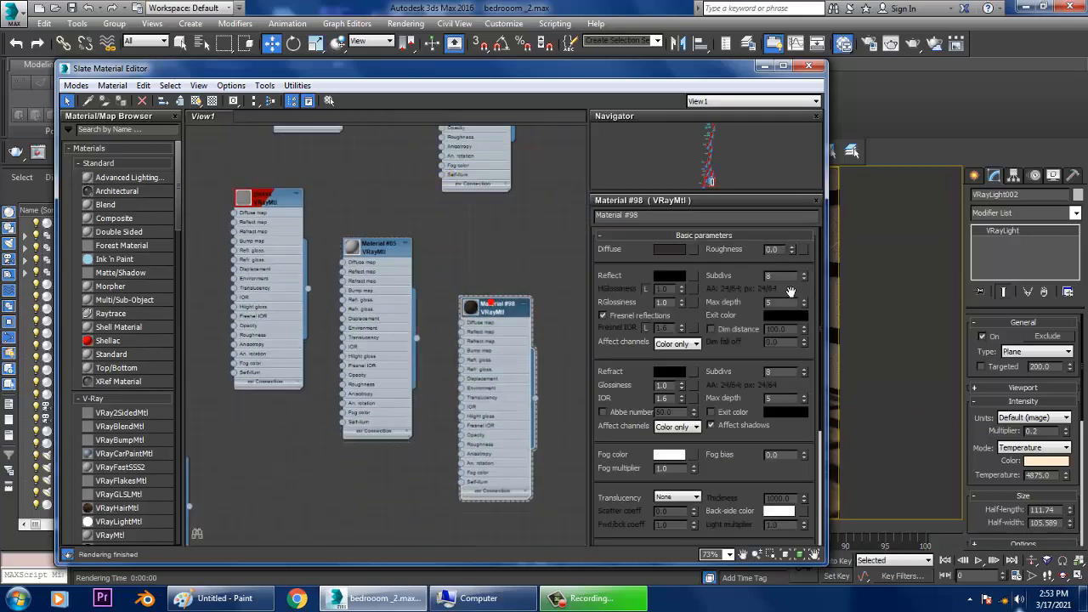
pyautogui.click(445, 299)
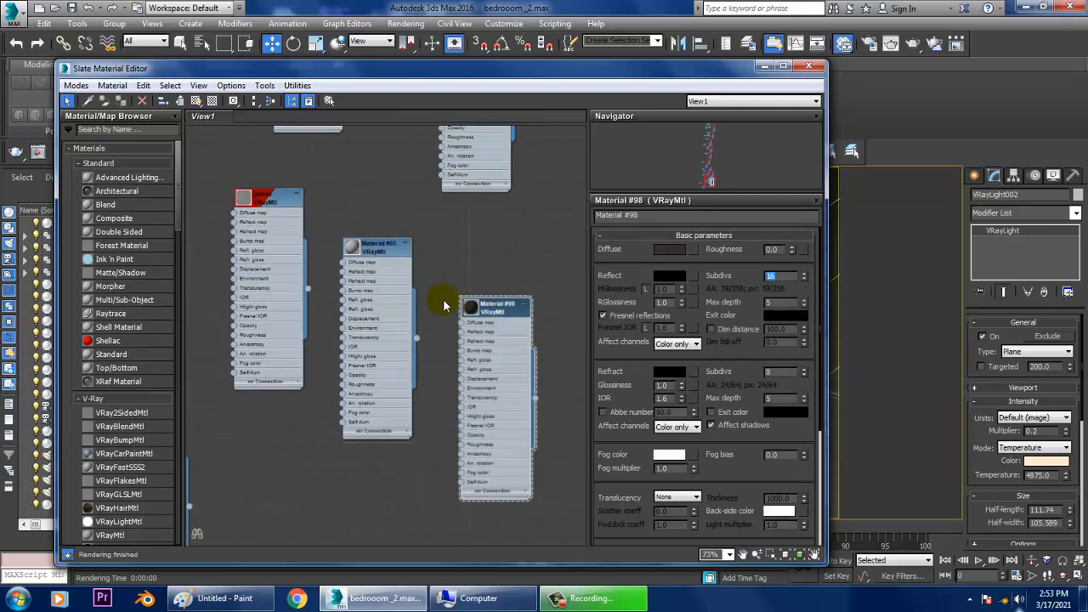
# Step: Open the parameters of Material #99 and set its reflection subdivs to 16
pyautogui.click(362, 223)
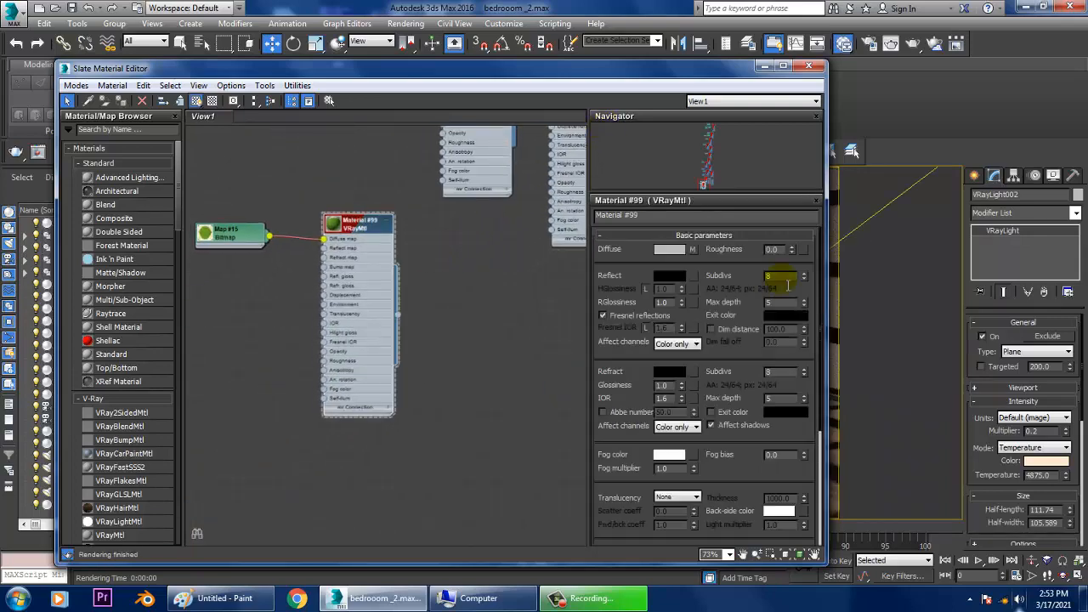
pyautogui.write('16')
pyautogui.press('Return')
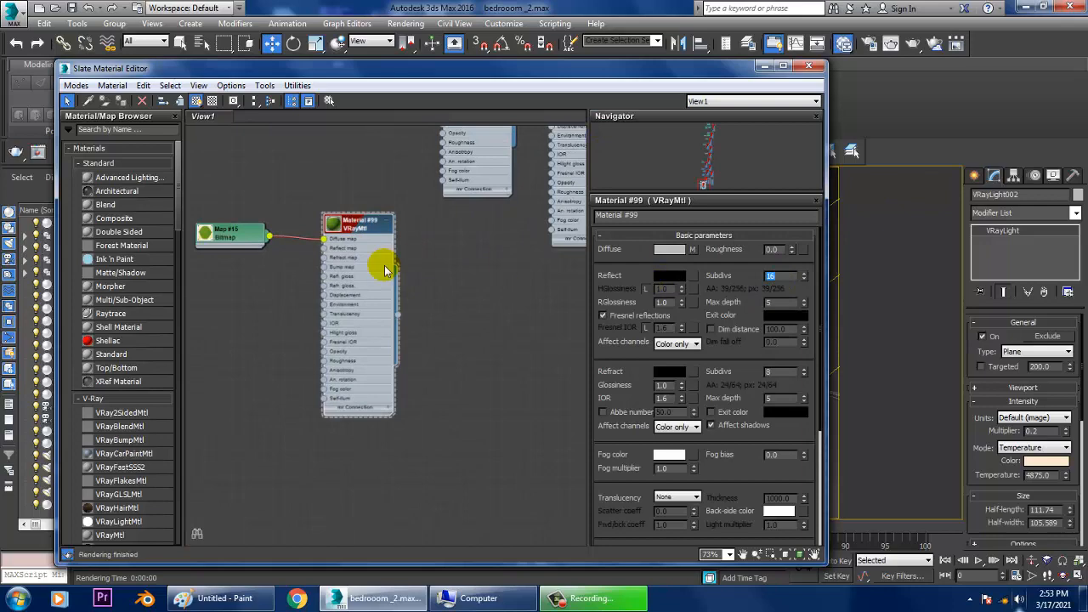
# Step: Minimize the Slate Material Editor and start rendering the camera view of the bedroom
pyautogui.scroll(-2, 556, 335)
pyautogui.scroll(-3, 388, 426)
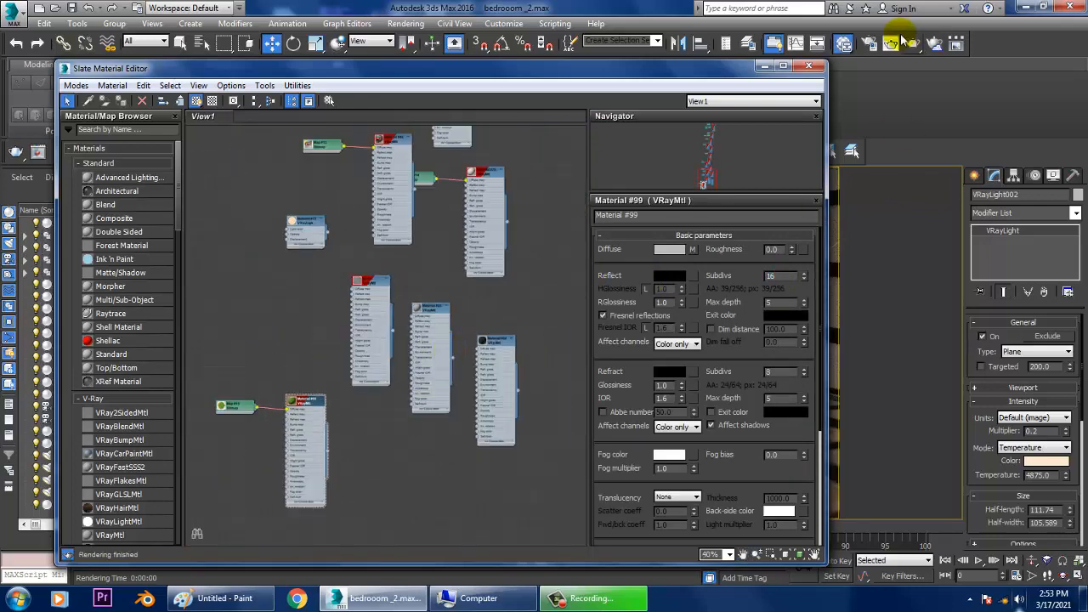
pyautogui.click(761, 67)
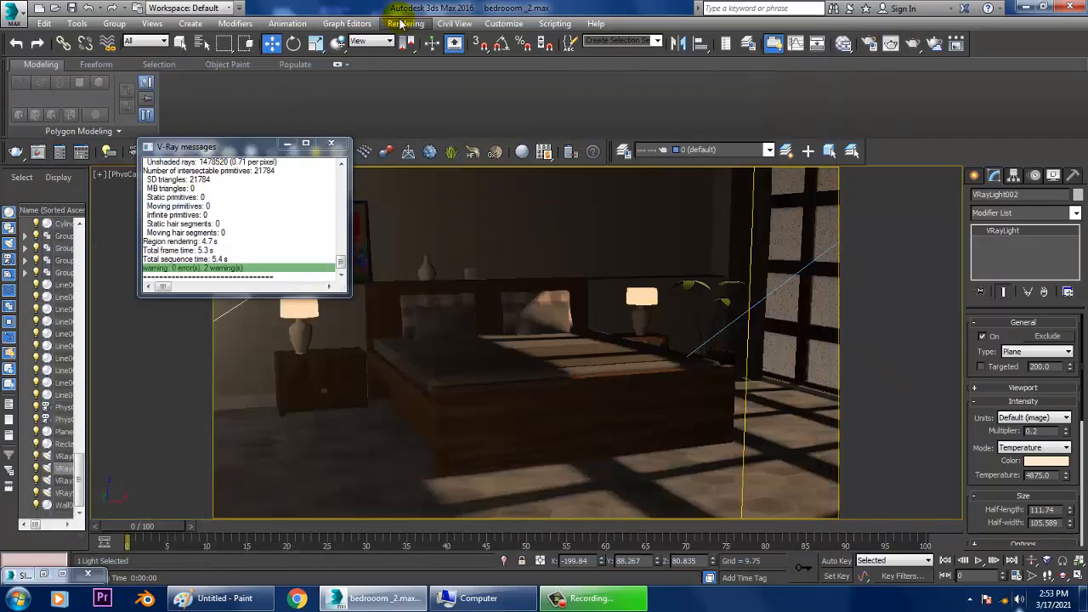
pyautogui.click(405, 23)
pyautogui.click(425, 39)
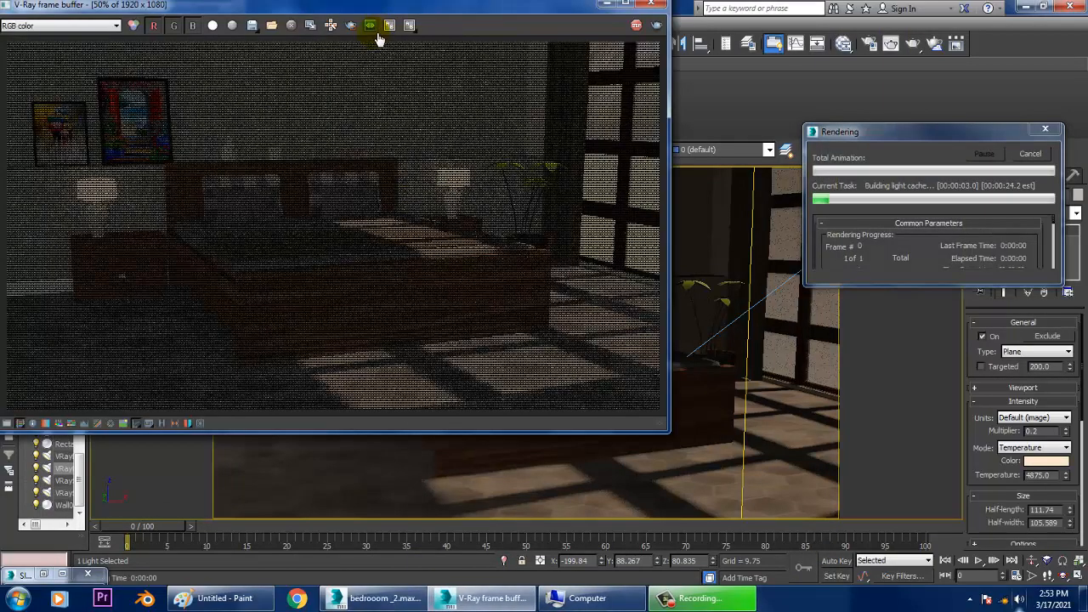
# Step: Turn on region rendering in the frame buffer and render a region of about 1282 × 964 pixels around the bed and window
pyautogui.click(353, 26)
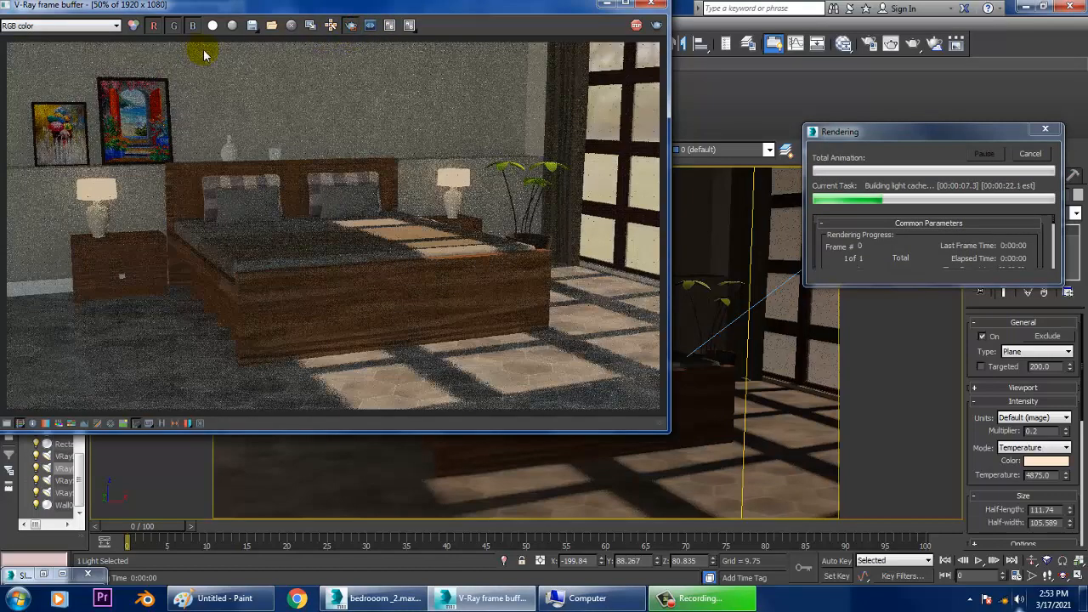
pyautogui.moveTo(204, 56); pyautogui.dragTo(637, 384)
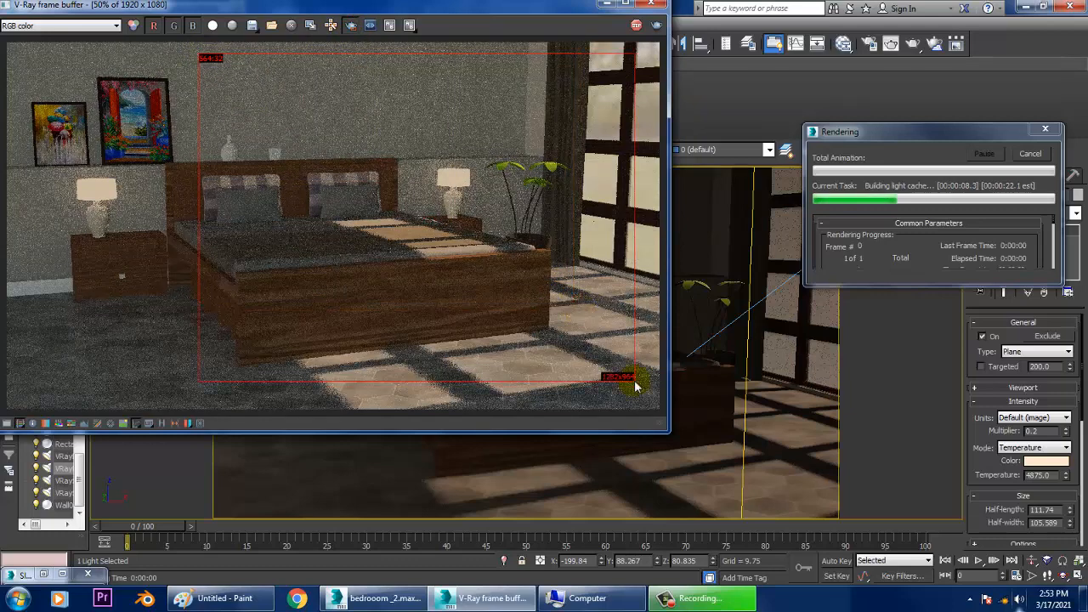
pyautogui.click(655, 28)
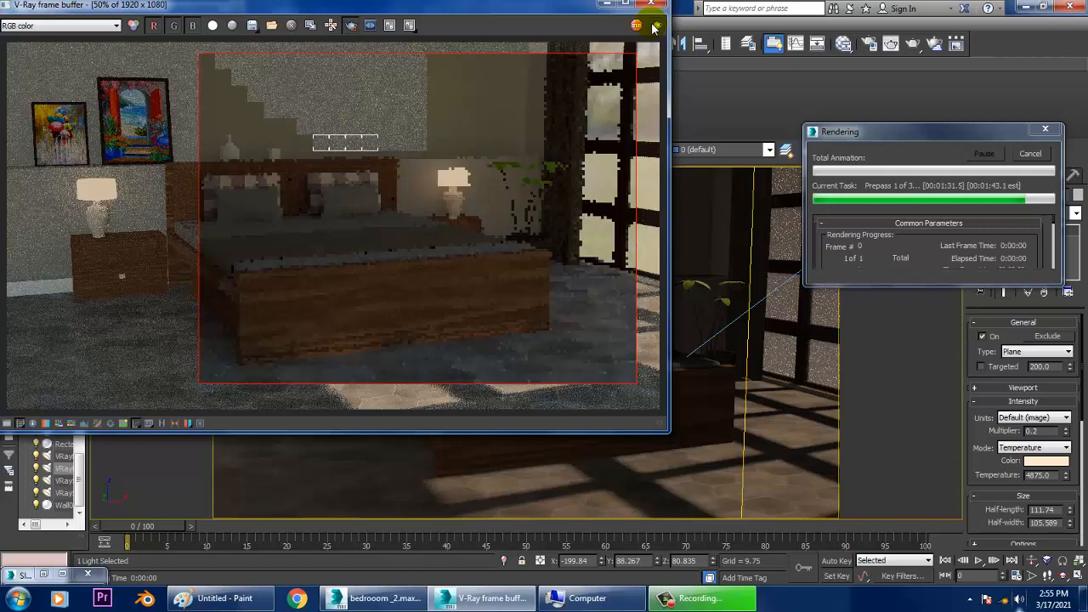
pyautogui.click(715, 600)
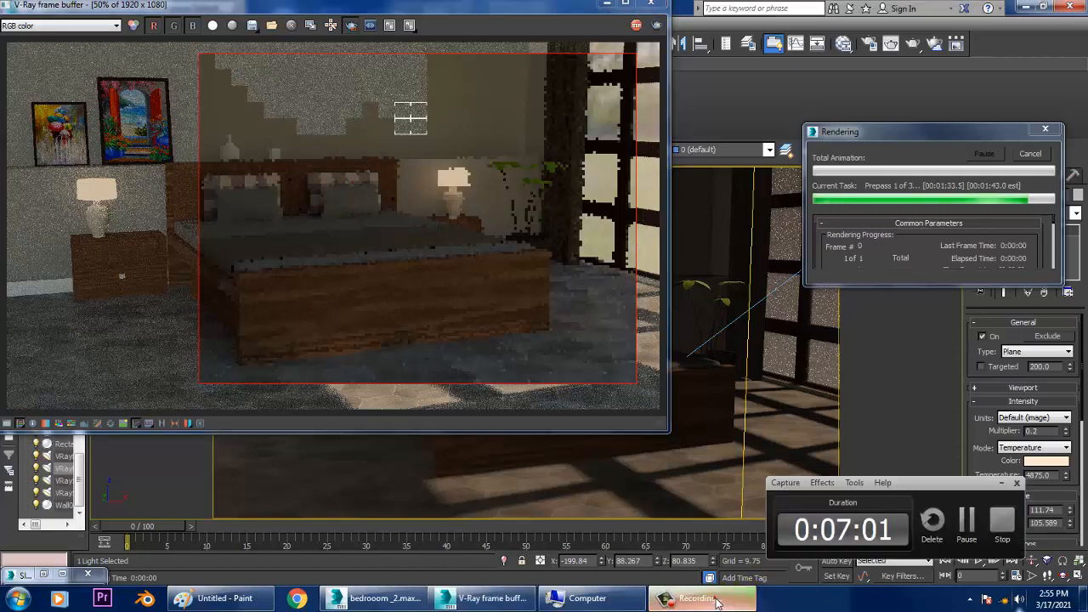
pyautogui.click(1020, 531)
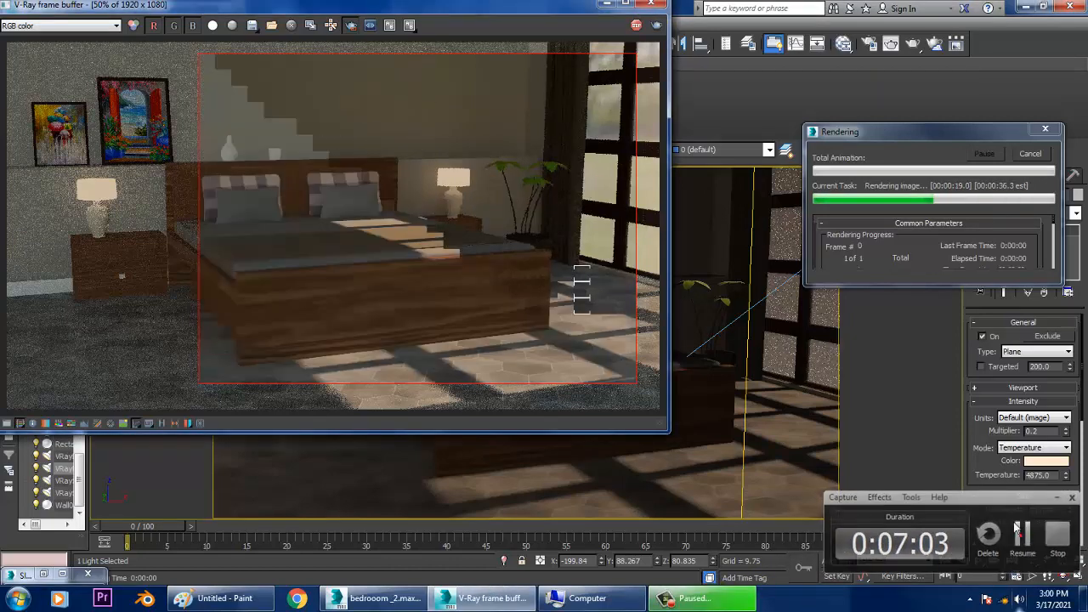
pyautogui.click(1019, 531)
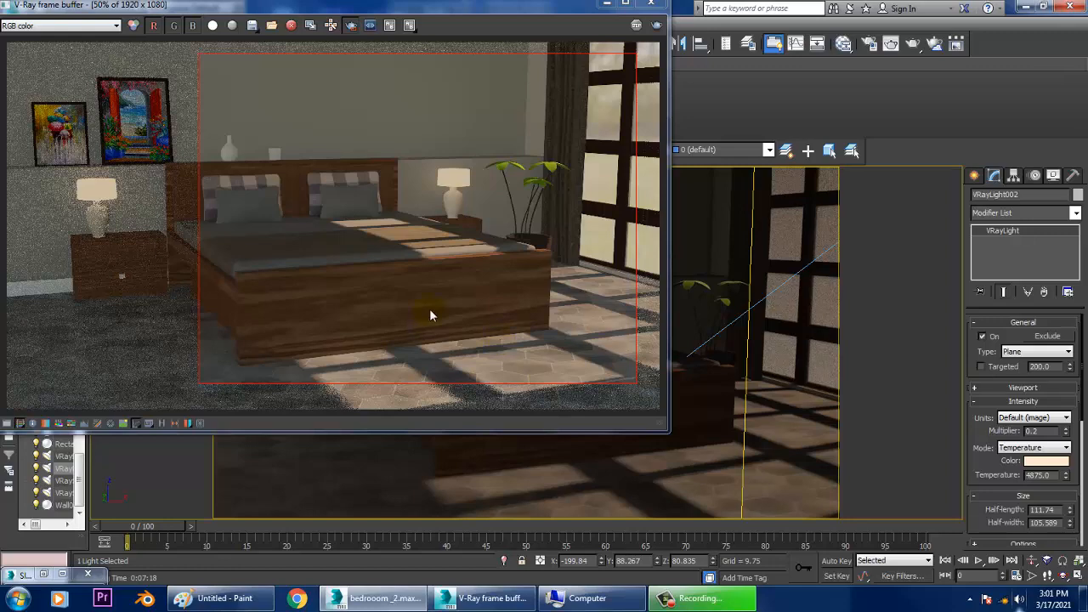
# Step: Inspect the rendered bedroom image around the bed and close the V-Ray frame buffer
pyautogui.scroll(2, 415, 269)
pyautogui.scroll(-2, 412, 264)
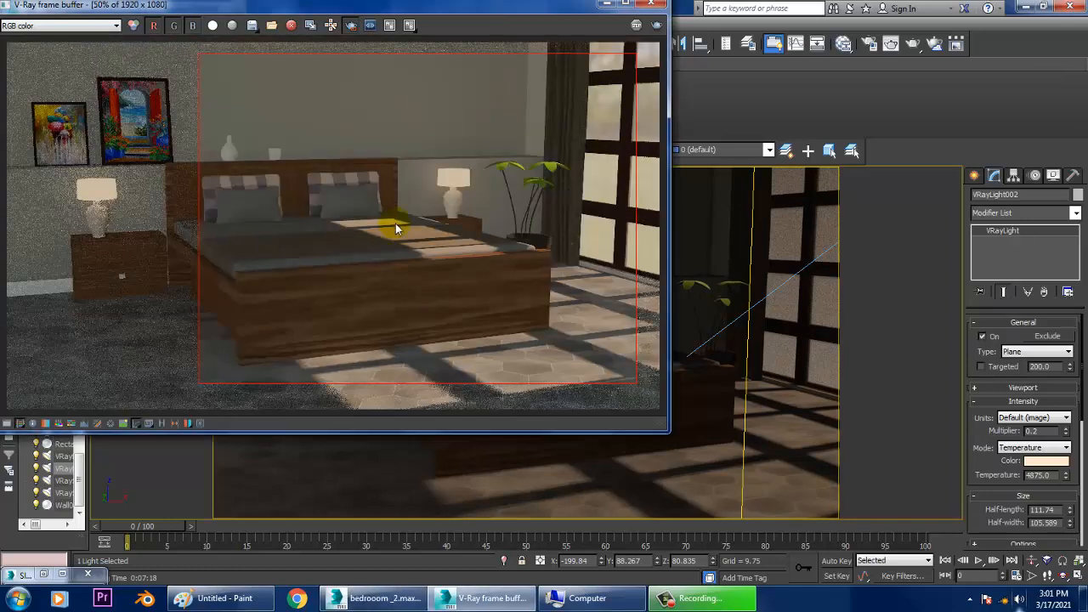
pyautogui.click(651, 4)
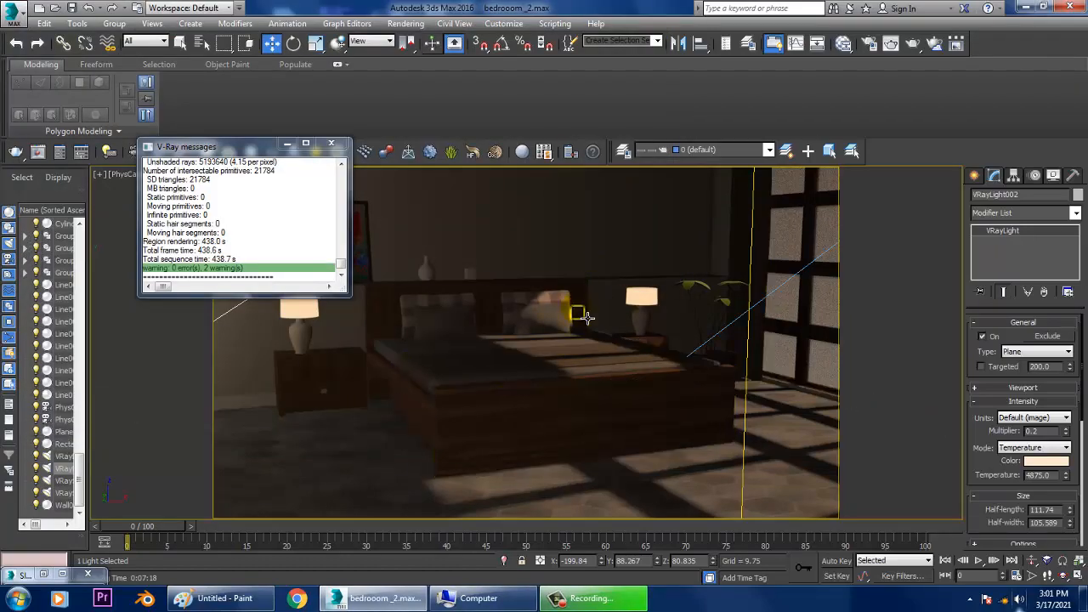
# Step: In the perspective view, clone the plane light VRayLight002 as one independent copy on the window side of the bedroom
pyautogui.click(588, 271)
pyautogui.press('p')
pyautogui.scroll(-10, 585, 281)
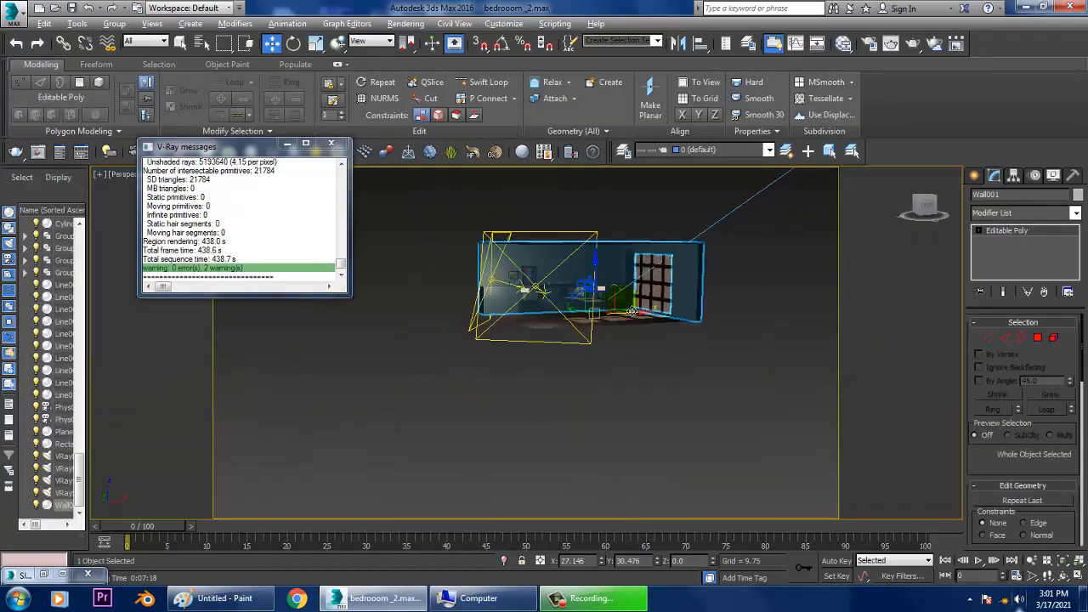
pyautogui.keyDown('alt'); pyautogui.moveTo(655, 315); pyautogui.dragTo(550, 377, button='middle'); pyautogui.keyUp('alt')
pyautogui.scroll(6, 597, 356)
pyautogui.scroll(3, 592, 332)
pyautogui.scroll(-9, 595, 388)
pyautogui.click(521, 383)
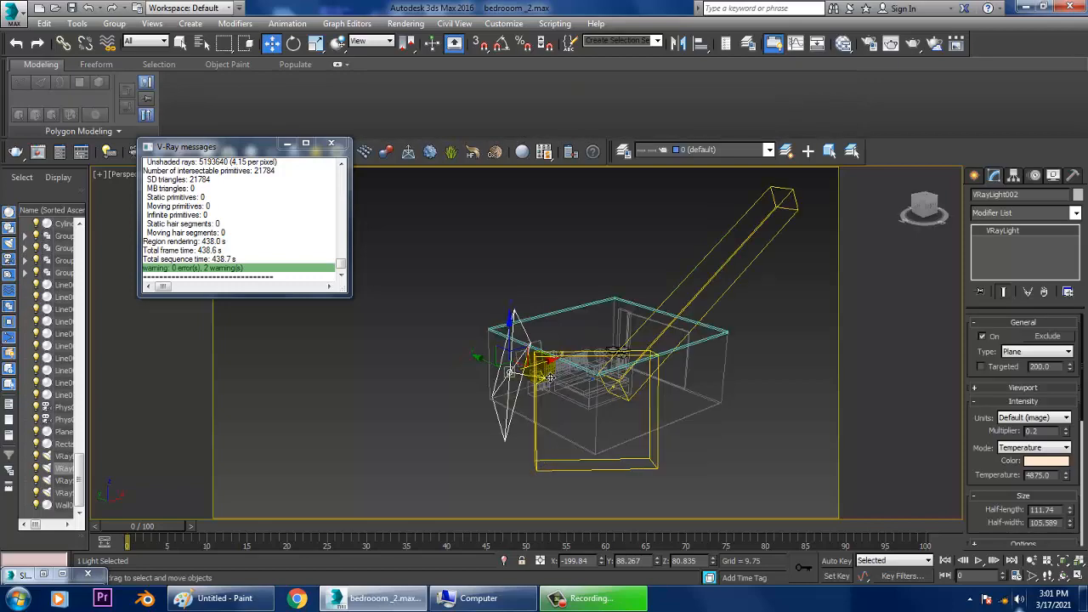
pyautogui.keyDown('shift'); pyautogui.moveTo(550, 377); pyautogui.dragTo(672, 336); pyautogui.keyUp('shift')
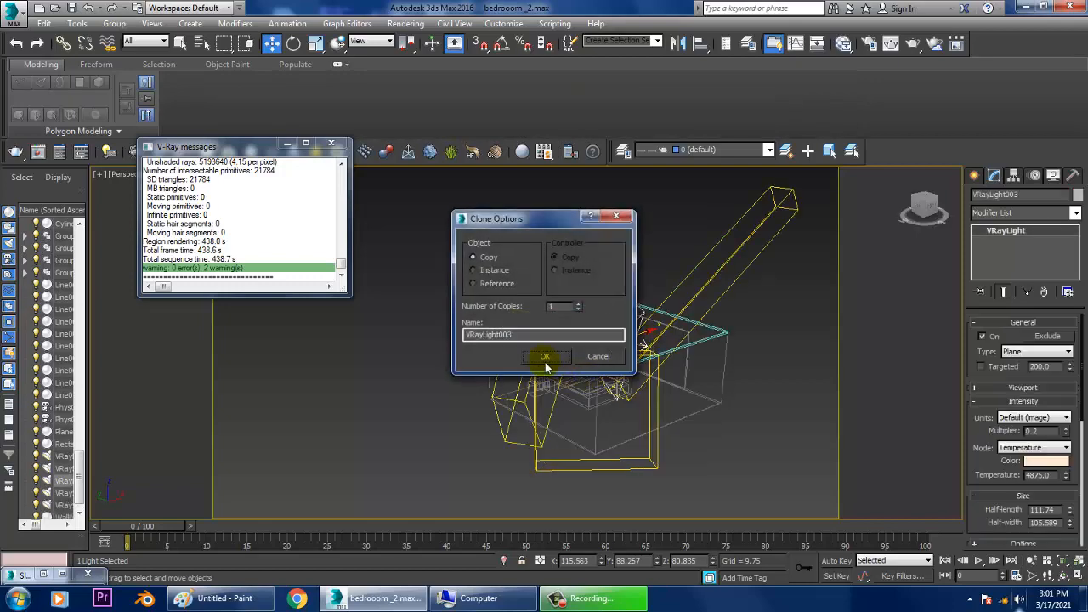
pyautogui.click(546, 364)
# Step: Rotate the copied light toward the bed, scale it down and position it high in the corner beside the curtain
pyautogui.press('e')
pyautogui.press('F3')
pyautogui.moveTo(654, 372); pyautogui.dragTo(618, 381)
pyautogui.scroll(10, 618, 381)
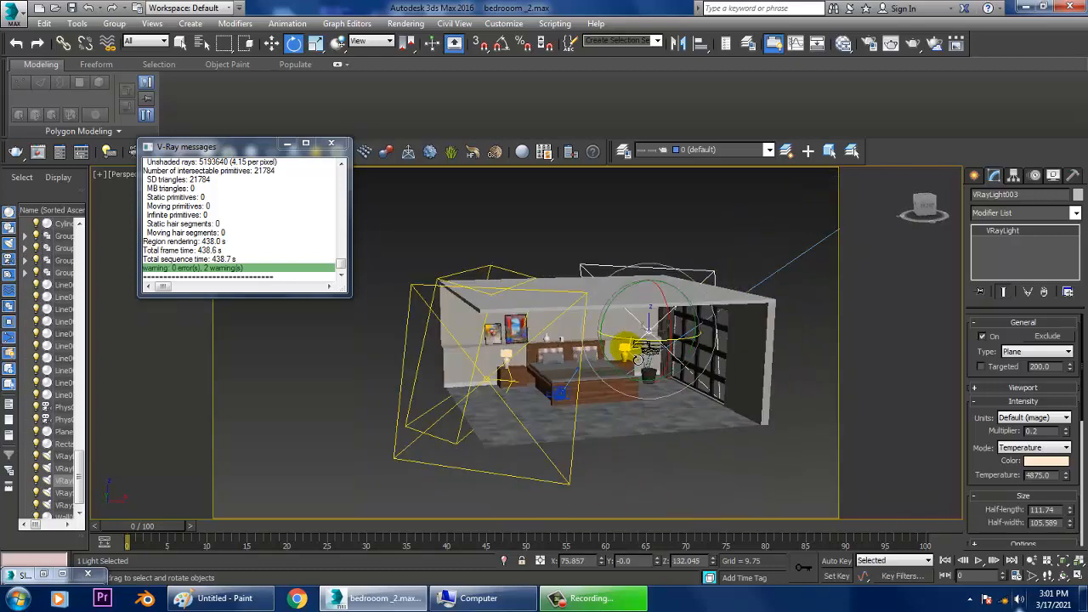
pyautogui.press('w')
pyautogui.press('r')
pyautogui.moveTo(635, 327); pyautogui.dragTo(616, 391)
pyautogui.press('w')
pyautogui.moveTo(593, 275)
pyautogui.mouseDown()
pyautogui.moveTo(594, 254)
pyautogui.moveTo(596, 262)
pyautogui.mouseUp()
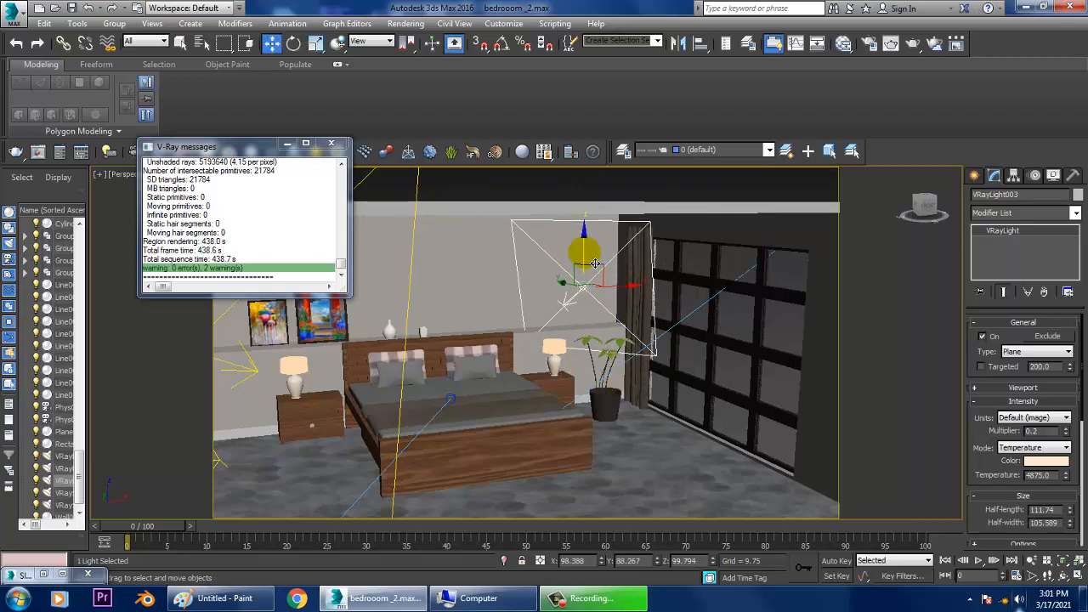
pyautogui.moveTo(595, 263); pyautogui.dragTo(601, 295)
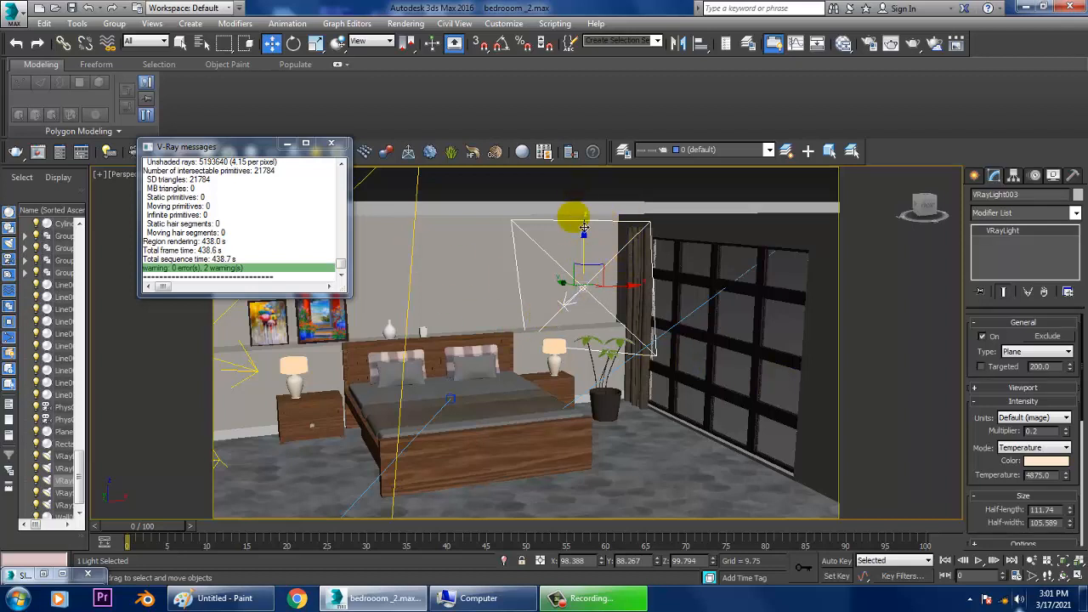
# Step: In the camera view, set VRayLight003's multiplier to 0.08 and its sampling subdivs to 16
pyautogui.press('c')
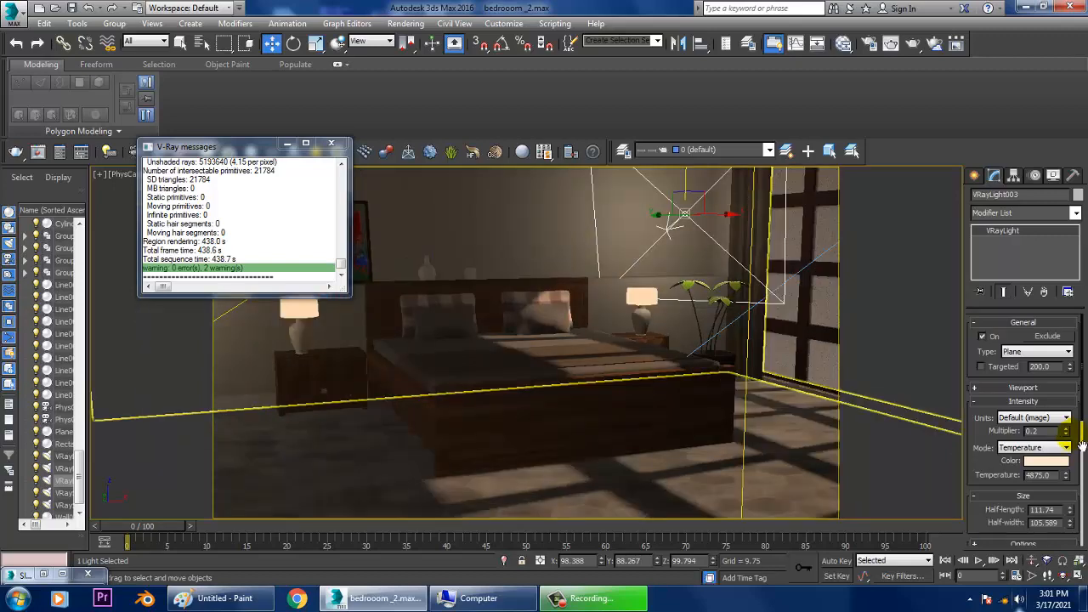
pyautogui.doubleClick(1032, 431)
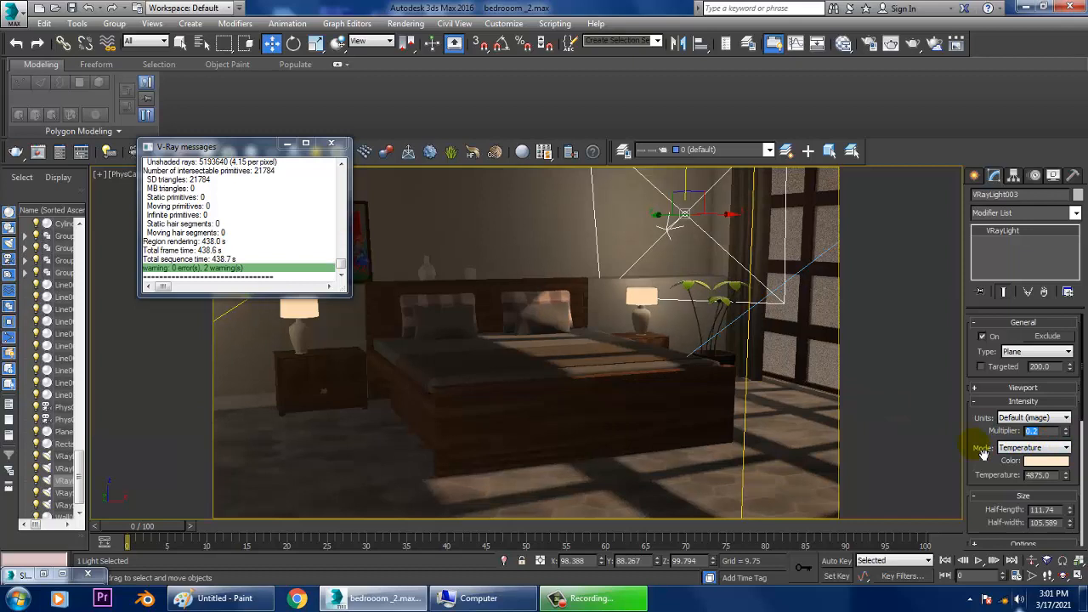
pyautogui.write('0.')
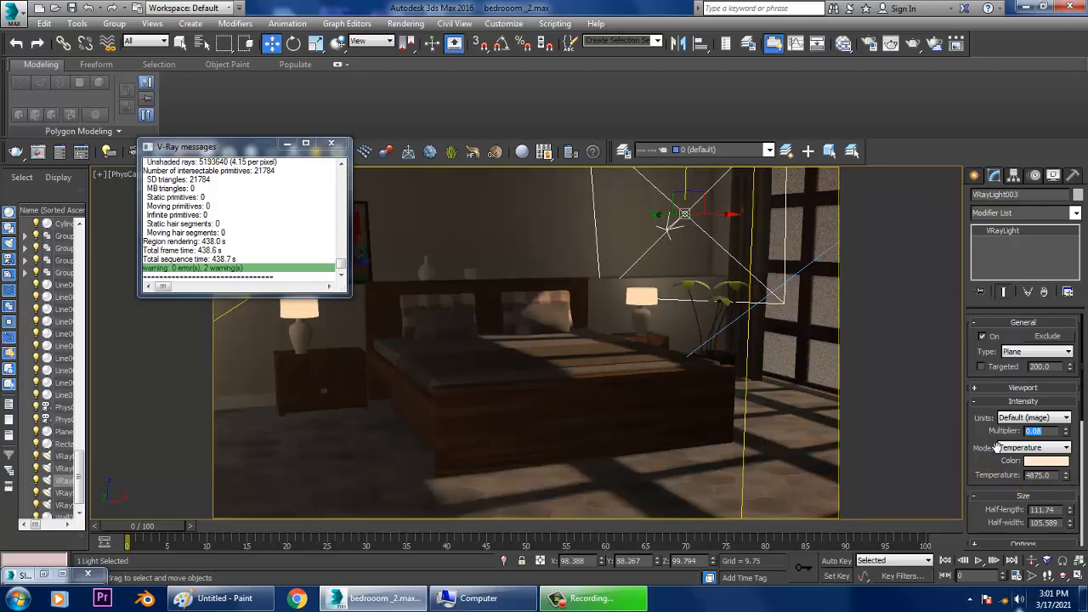
pyautogui.scroll(-4, 998, 448)
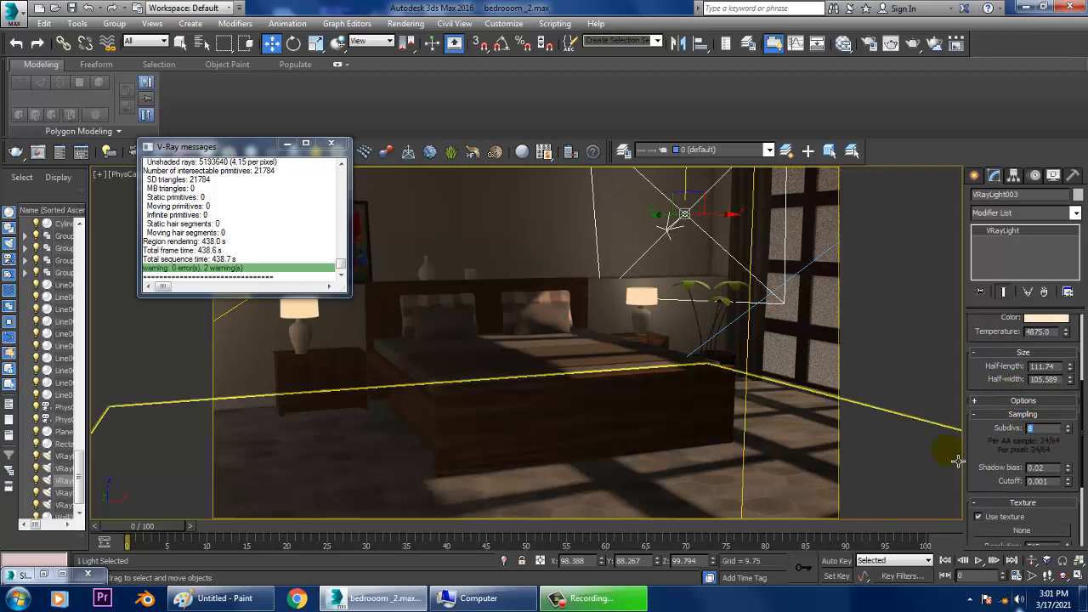
pyautogui.write('16')
pyautogui.press('Return')
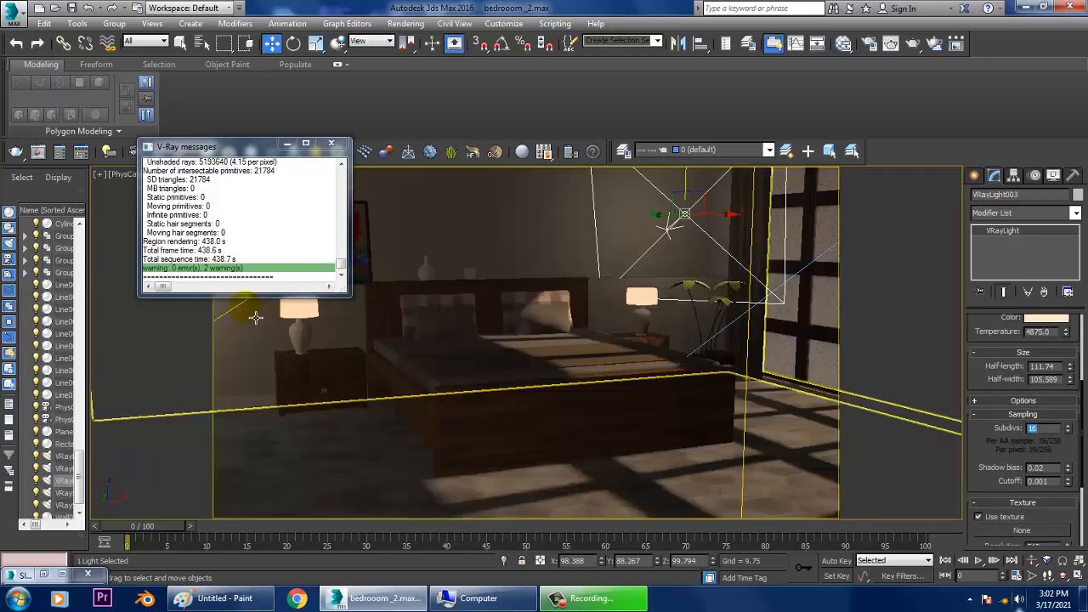
# Step: Set the sampling subdivs of VRayLight002 and VRayLight001 to 16
pyautogui.click(245, 316)
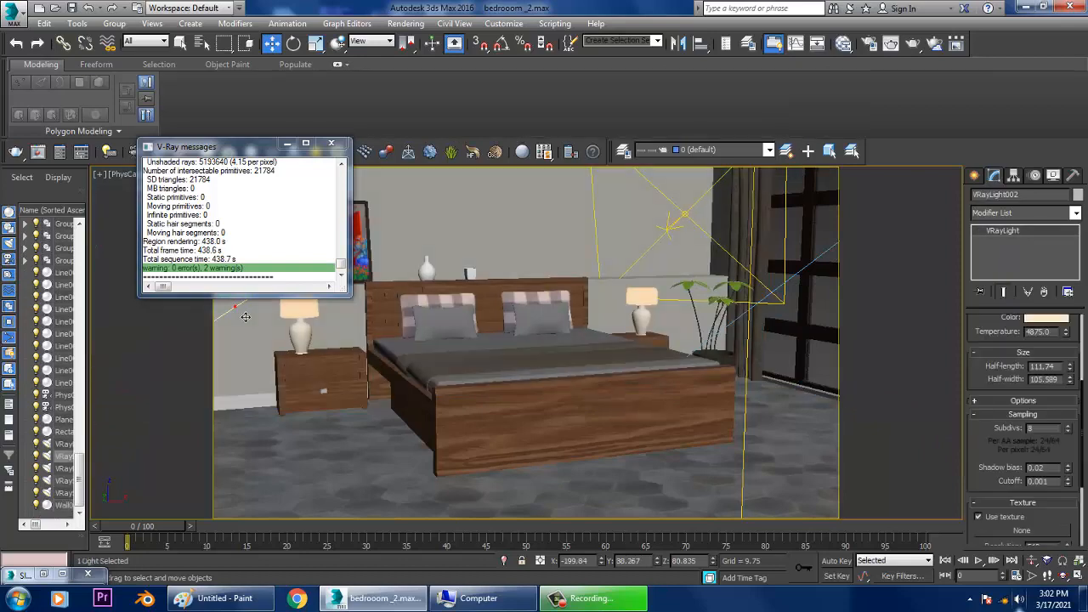
pyautogui.click(1057, 432)
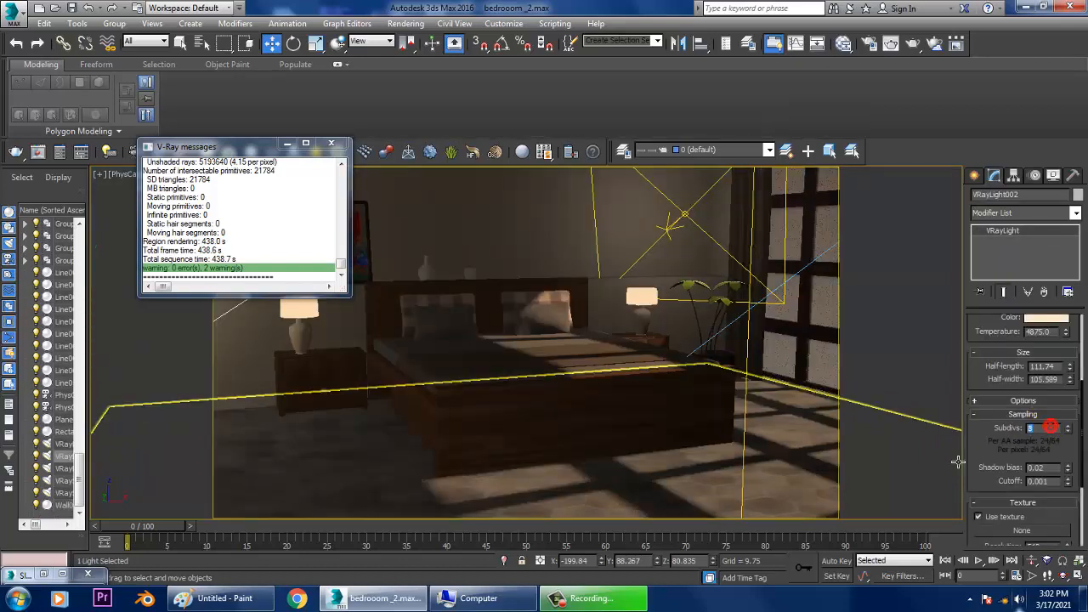
pyautogui.write('16')
pyautogui.press('Return')
pyautogui.click(756, 447)
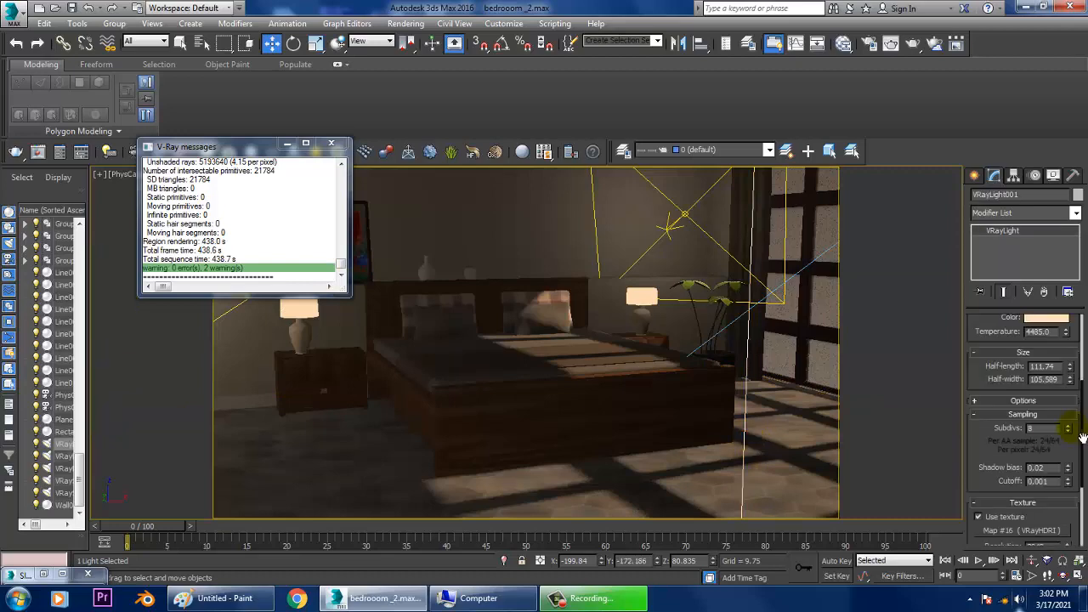
pyautogui.write('16')
pyautogui.press('Return')
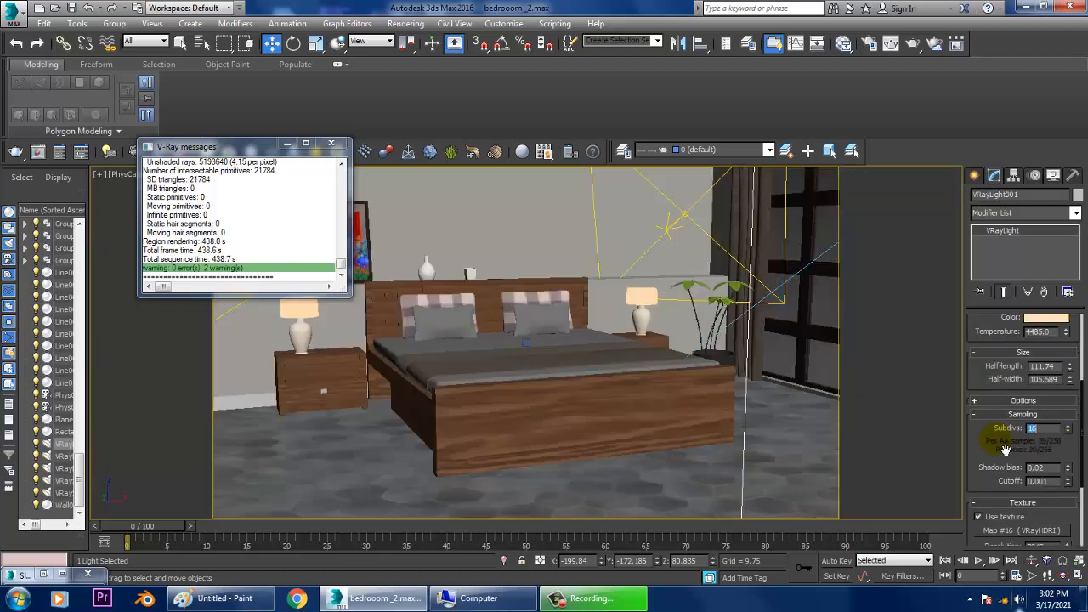
# Step: Set VRayLight001's intensity multiplier to 0.6 and check the settings of the other two plane lights
pyautogui.scroll(5, 988, 341)
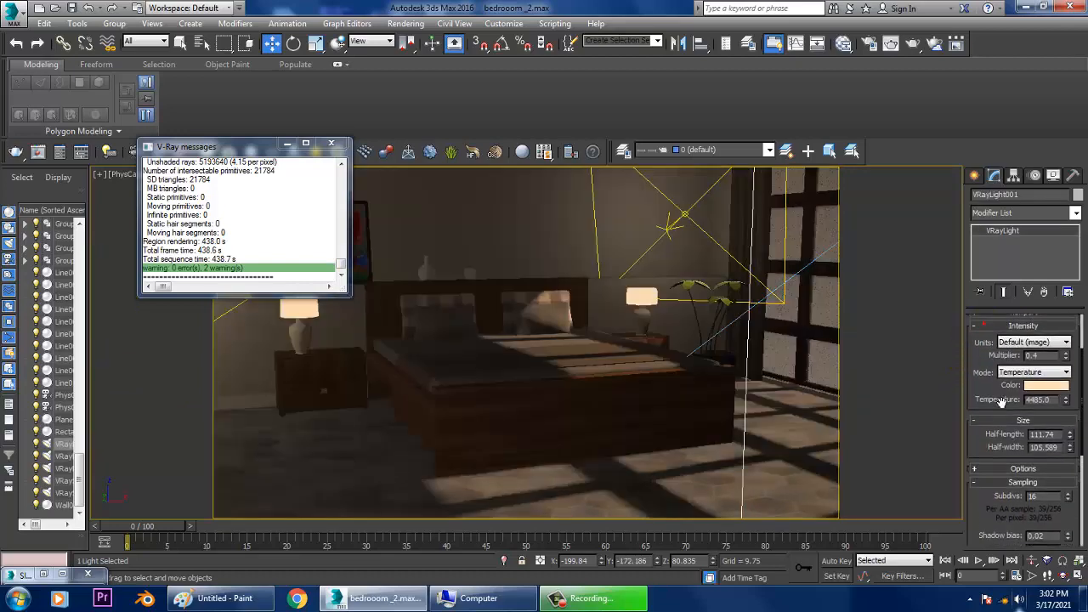
pyautogui.doubleClick(1032, 365)
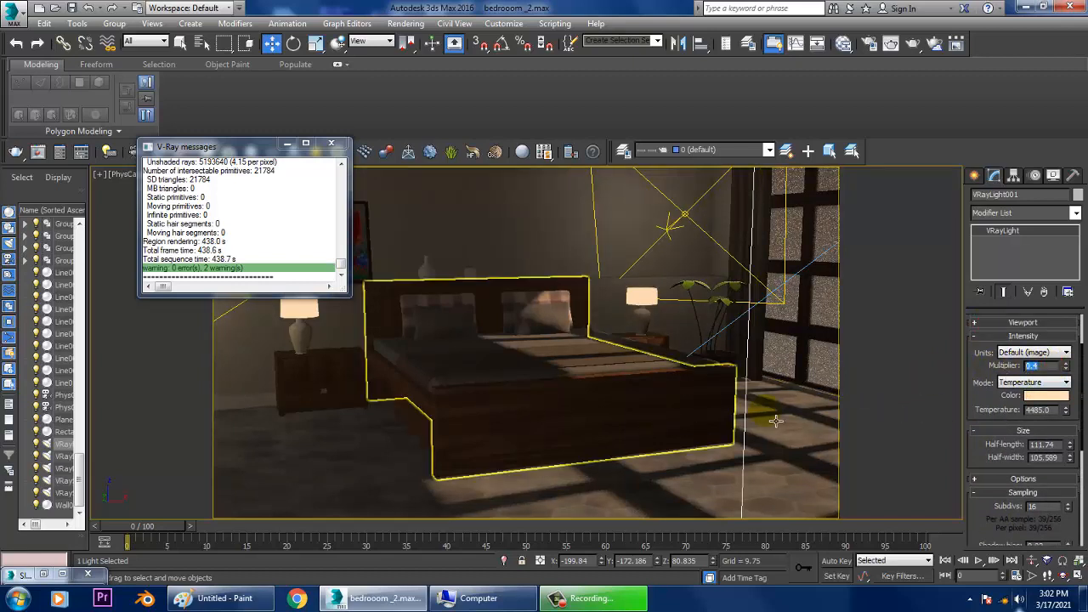
pyautogui.write('0.6')
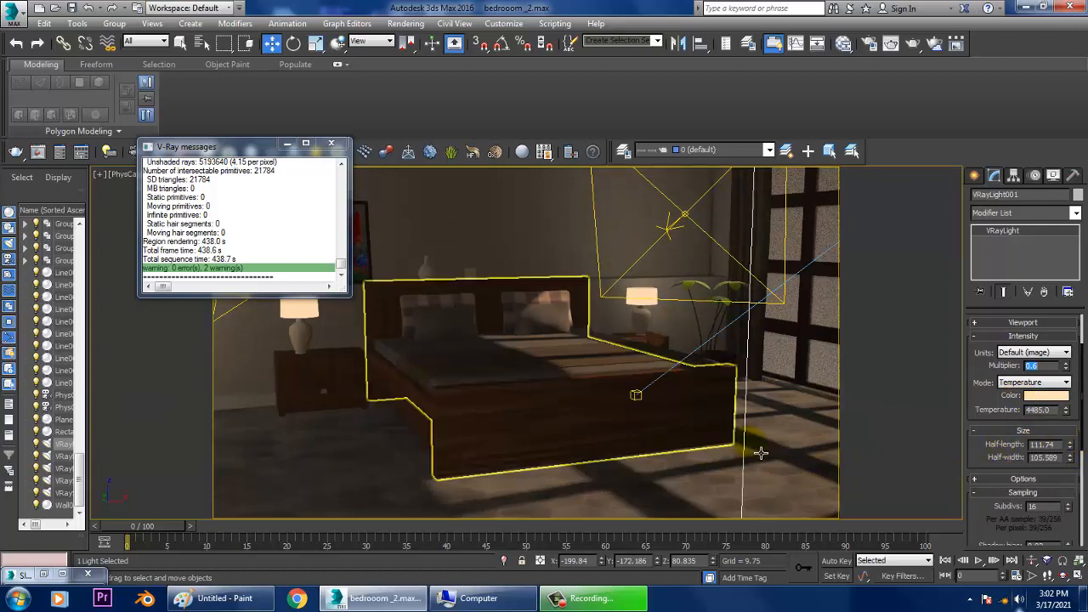
pyautogui.click(236, 323)
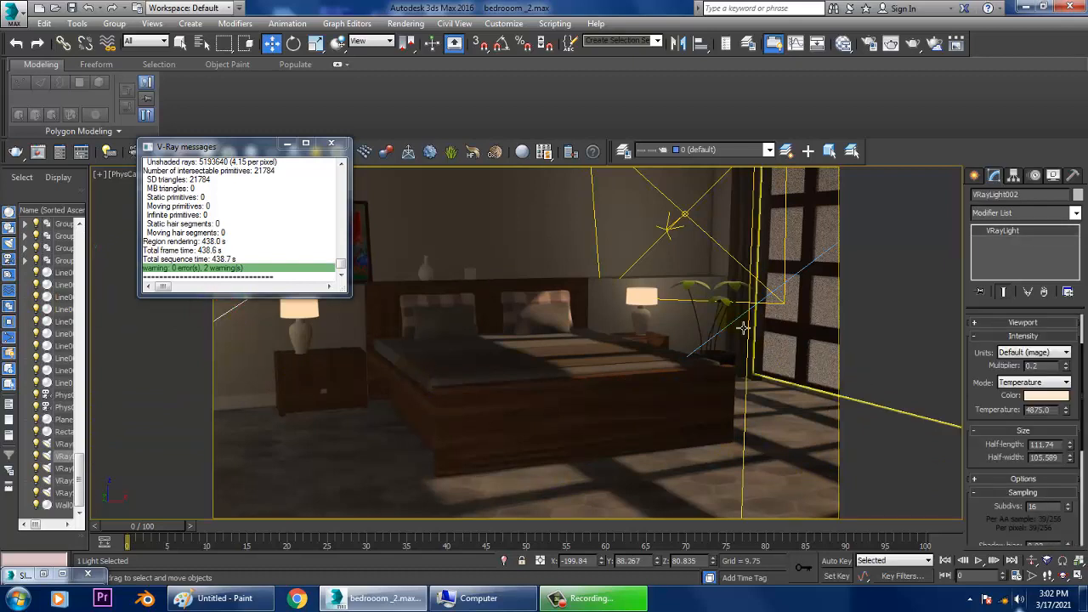
pyautogui.click(693, 222)
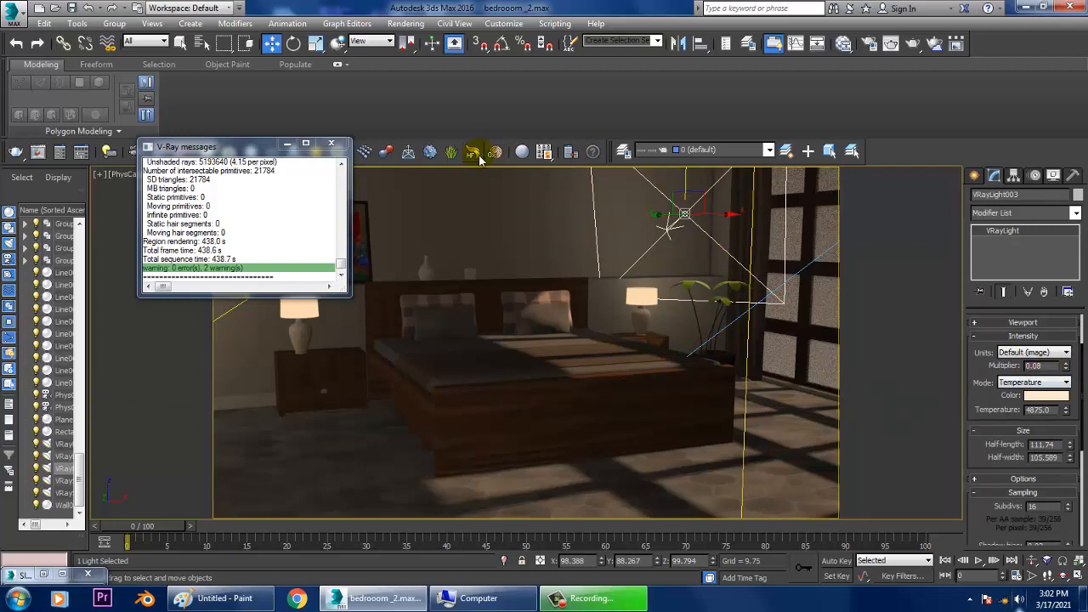
# Step: Run a test render of the bedroom region, stop it during the prepass and close the V-Ray frame buffer
pyautogui.click(405, 23)
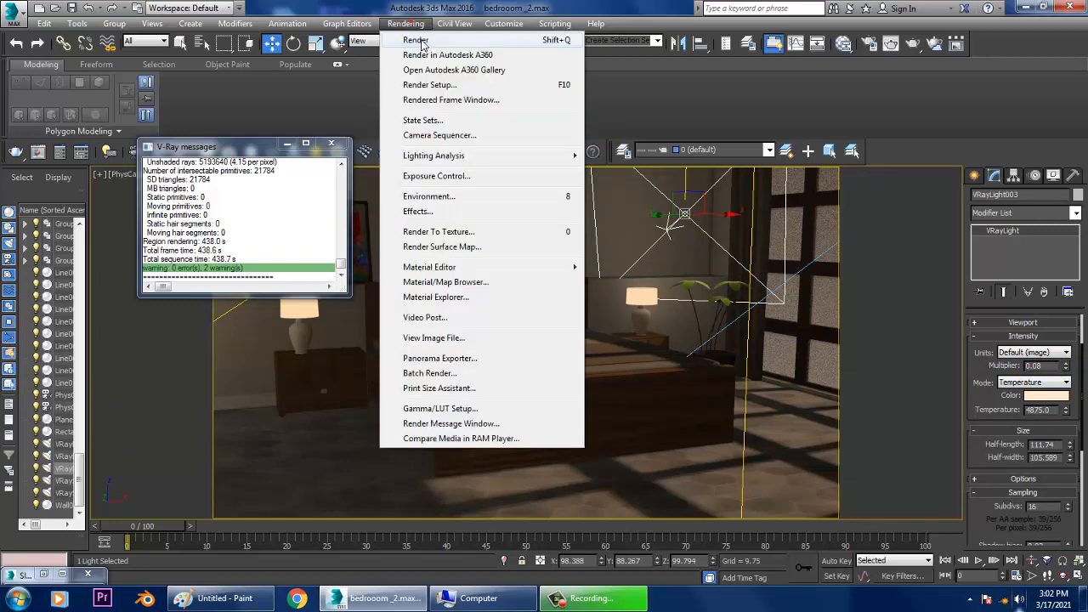
pyautogui.click(417, 41)
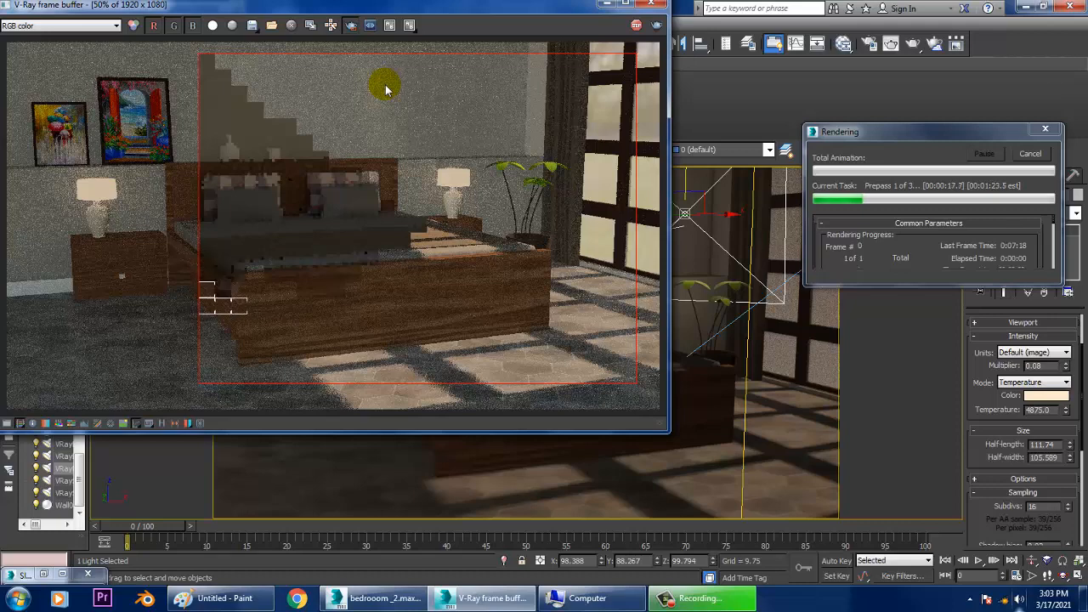
pyautogui.click(636, 26)
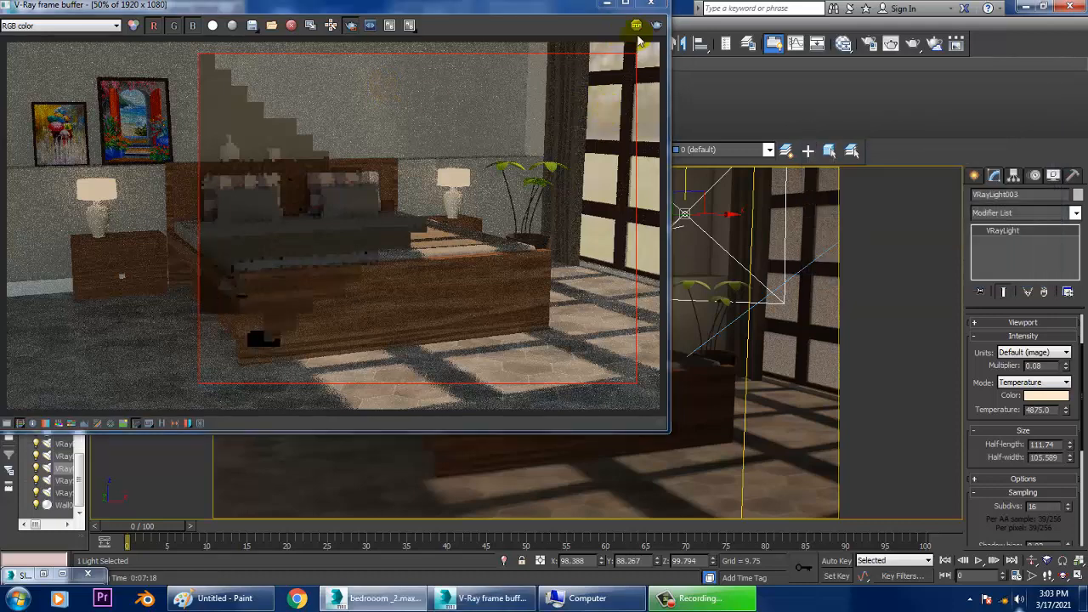
pyautogui.click(651, 5)
# Step: Review the environment, exposure control and atmosphere settings and put the Environment and Effects window away
pyautogui.click(406, 23)
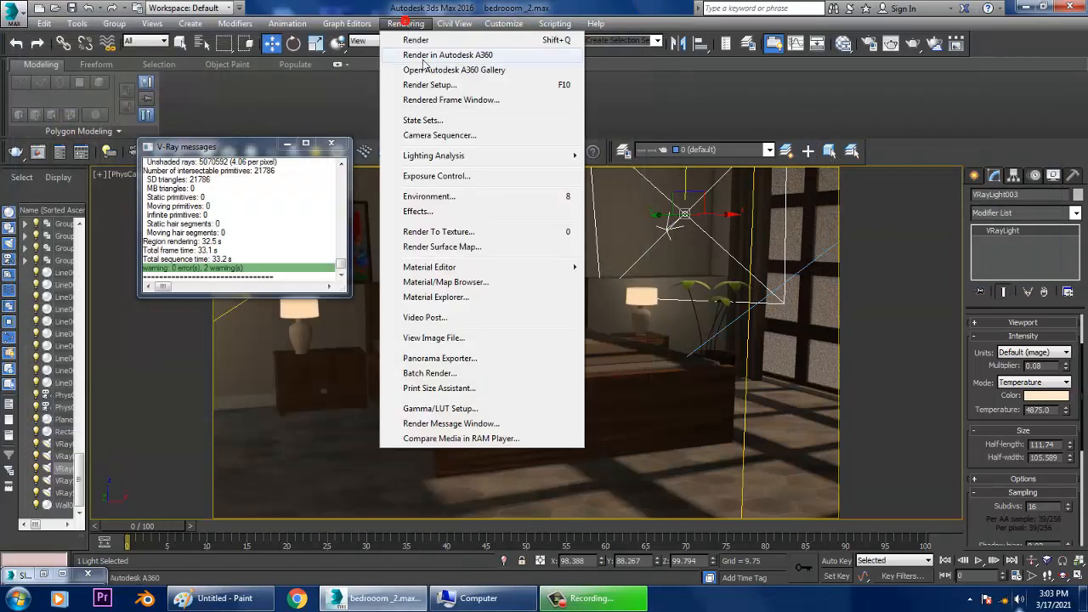
pyautogui.click(430, 196)
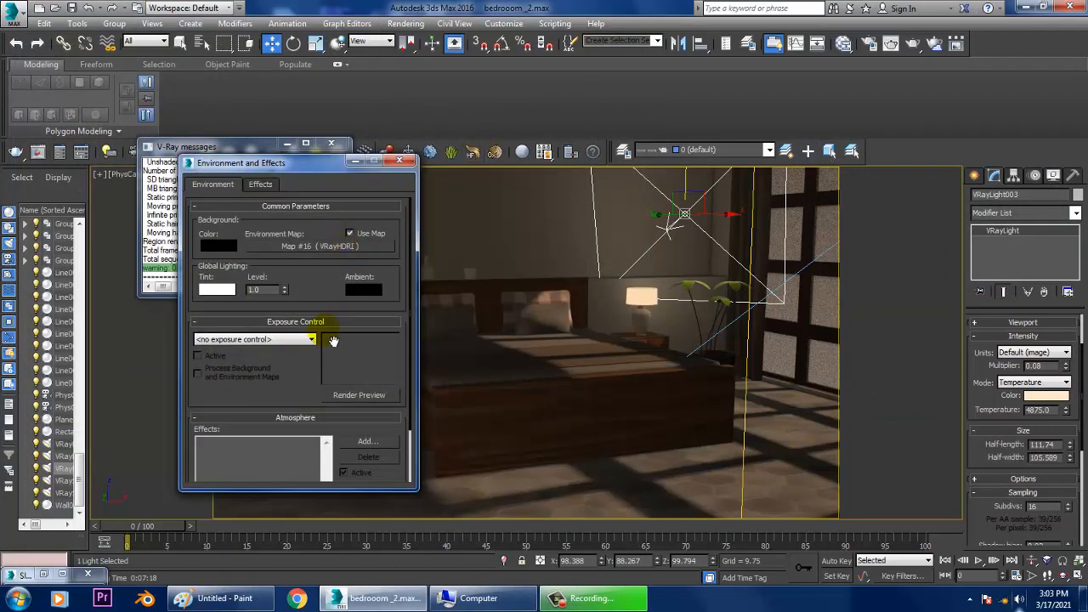
pyautogui.moveTo(333, 341); pyautogui.dragTo(356, 169)
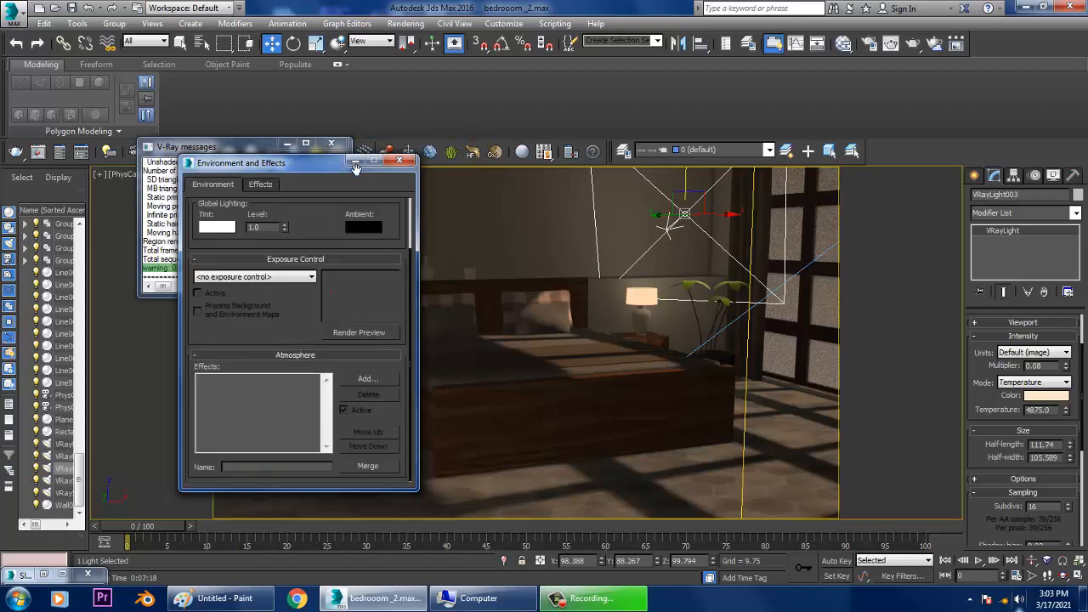
pyautogui.click(399, 159)
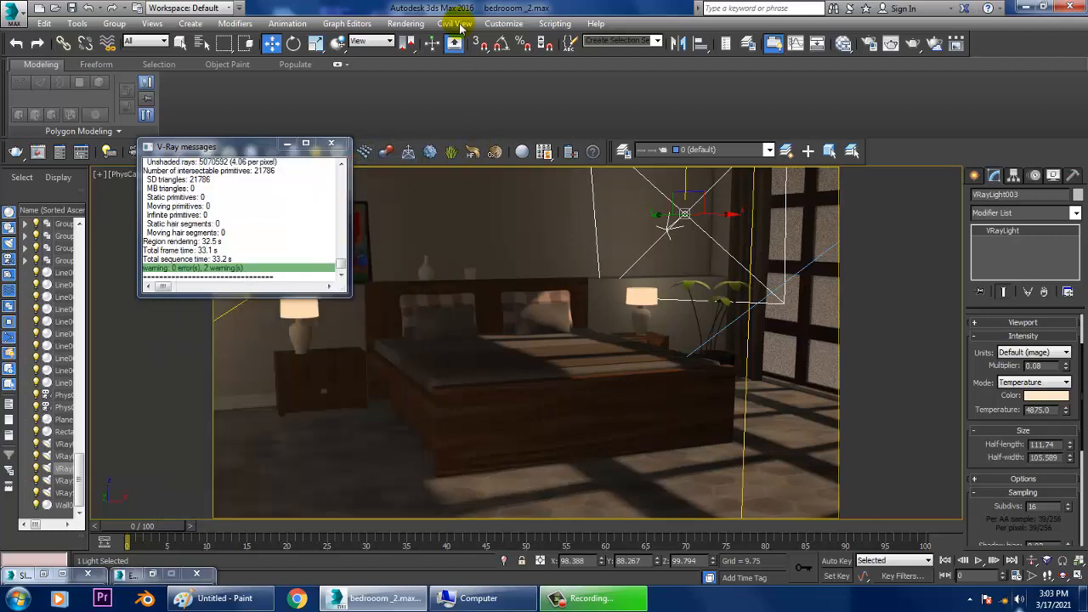
pyautogui.click(406, 23)
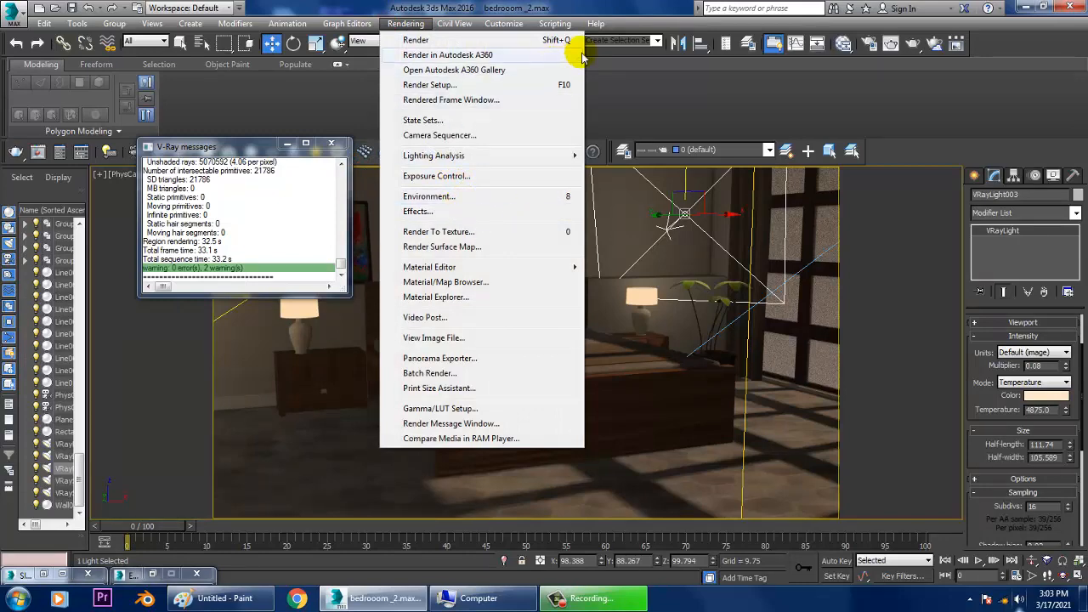
pyautogui.click(662, 110)
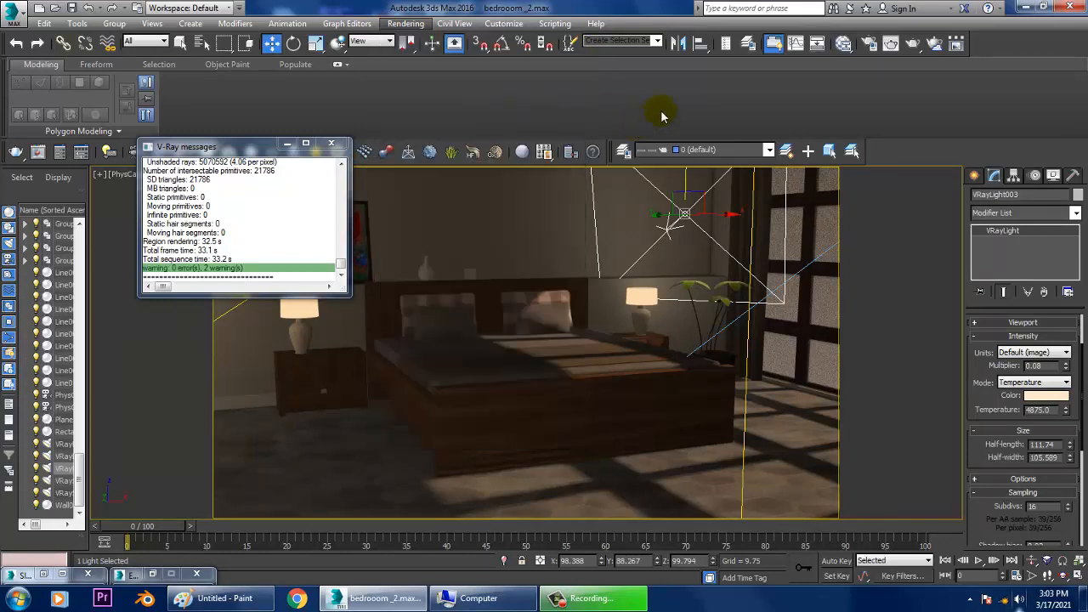
# Step: Create a BoxGizmo atmospheric apparatus enclosing the bedroom, about 313 long, 315 wide and 157 high
pyautogui.click(672, 315)
pyautogui.scroll(-5, 690, 321)
pyautogui.keyDown('alt'); pyautogui.moveTo(816, 336); pyautogui.dragTo(610, 356, button='middle'); pyautogui.keyUp('alt')
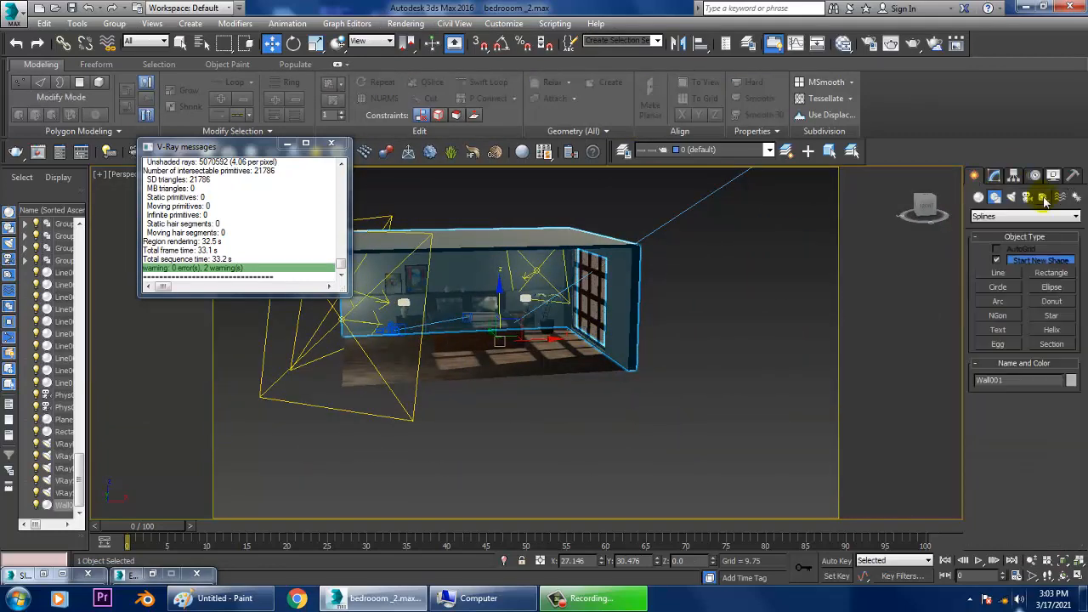
pyautogui.click(1043, 199)
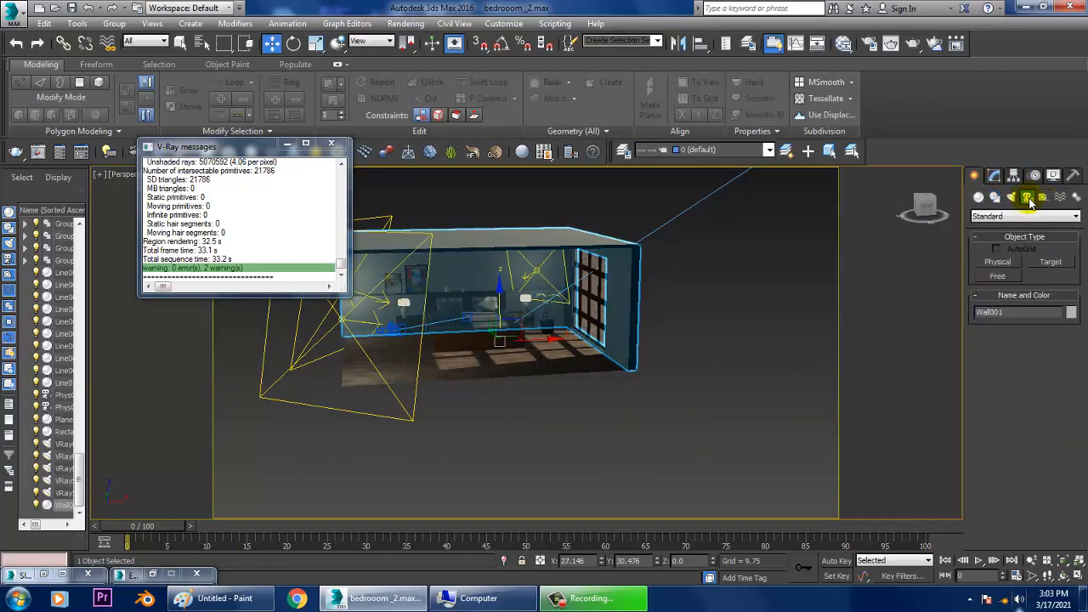
pyautogui.click(1060, 197)
pyautogui.click(1043, 198)
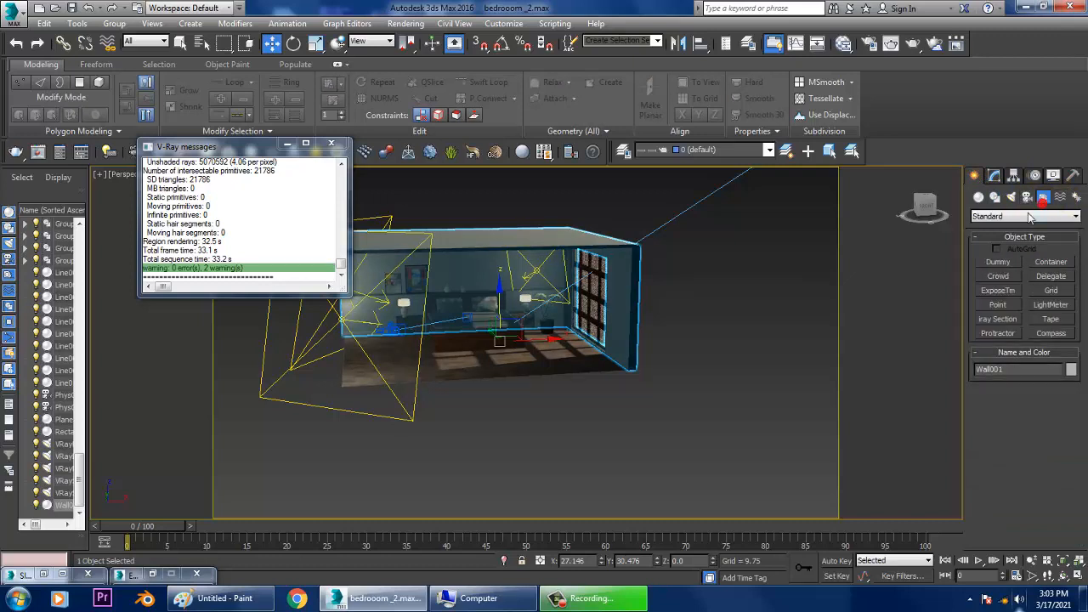
pyautogui.click(1025, 216)
pyautogui.click(1012, 239)
pyautogui.click(1010, 261)
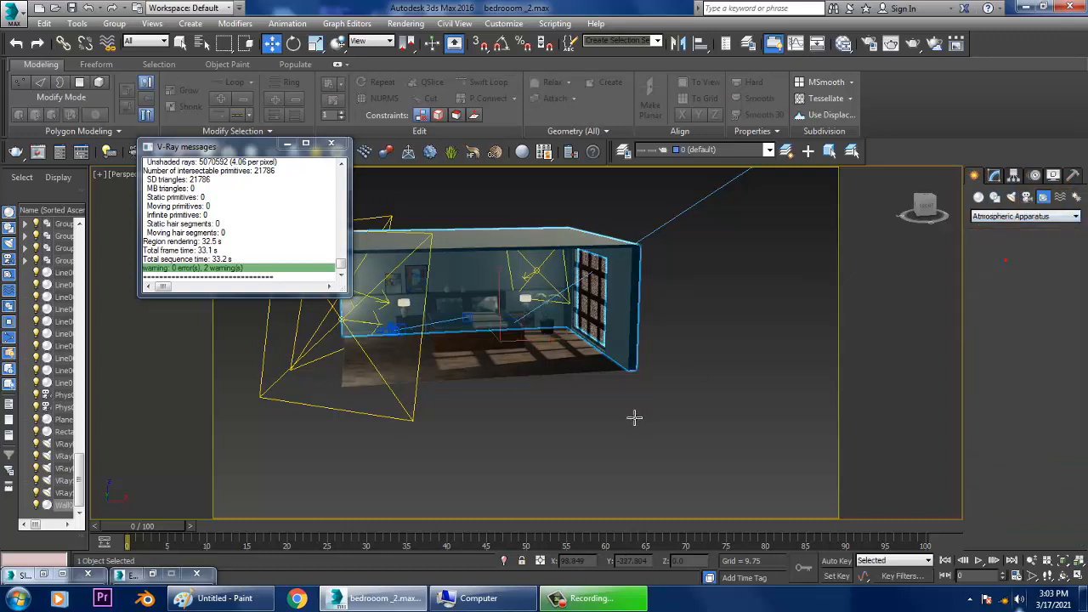
pyautogui.moveTo(576, 334); pyautogui.dragTo(390, 371)
pyautogui.click(398, 266)
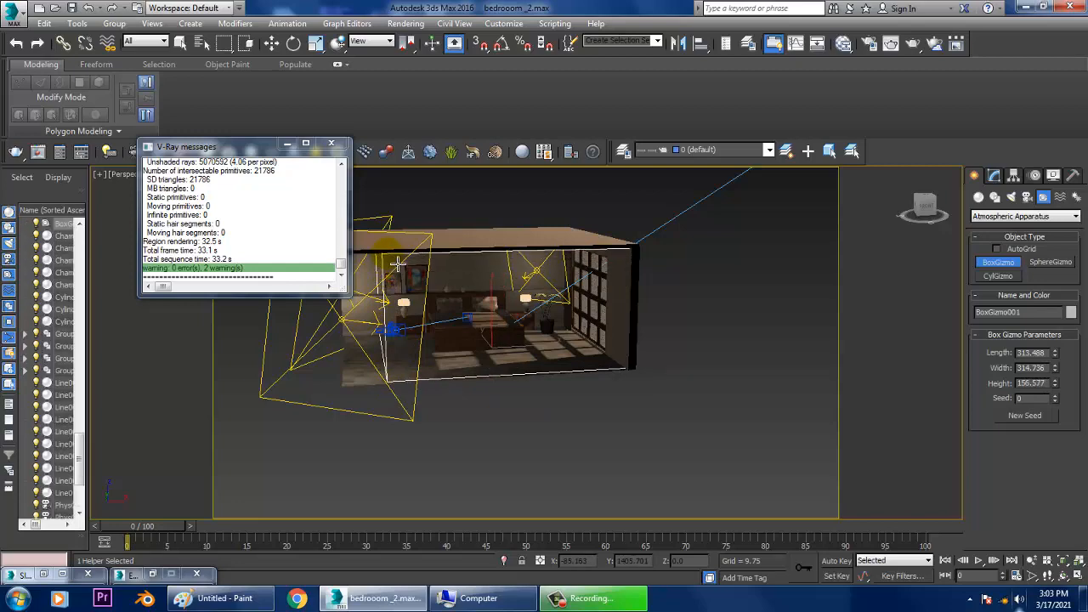
pyautogui.rightClick(463, 266)
# Step: Add a VRayEnvironmentFog atmospheric effect to the scene's environment settings
pyautogui.keyDown('alt'); pyautogui.moveTo(462, 266); pyautogui.dragTo(621, 315, button='middle'); pyautogui.keyUp('alt')
pyautogui.click(337, 43)
pyautogui.click(406, 23)
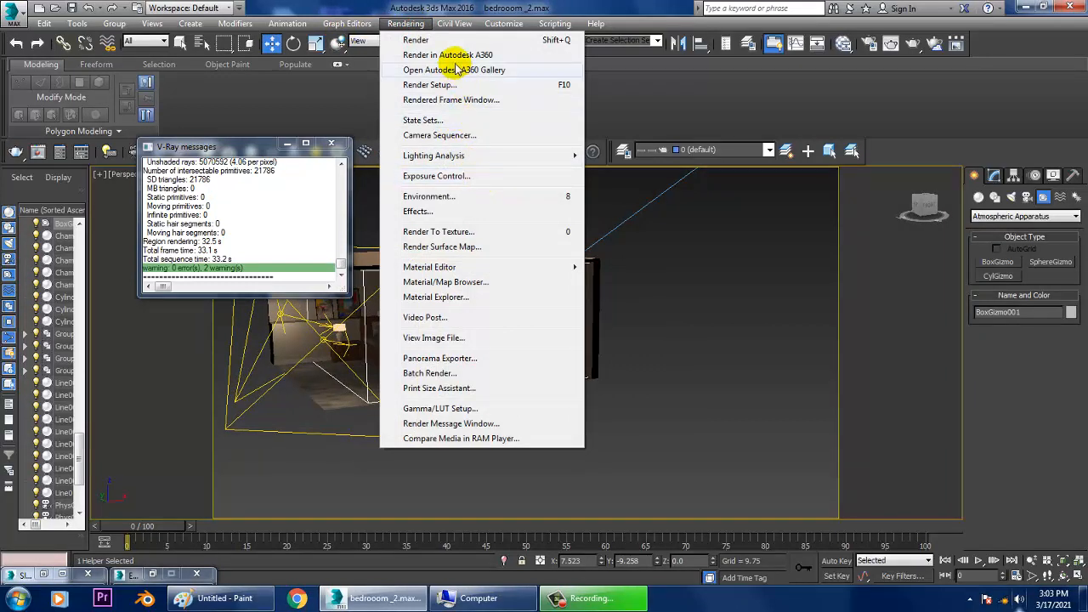
pyautogui.click(481, 197)
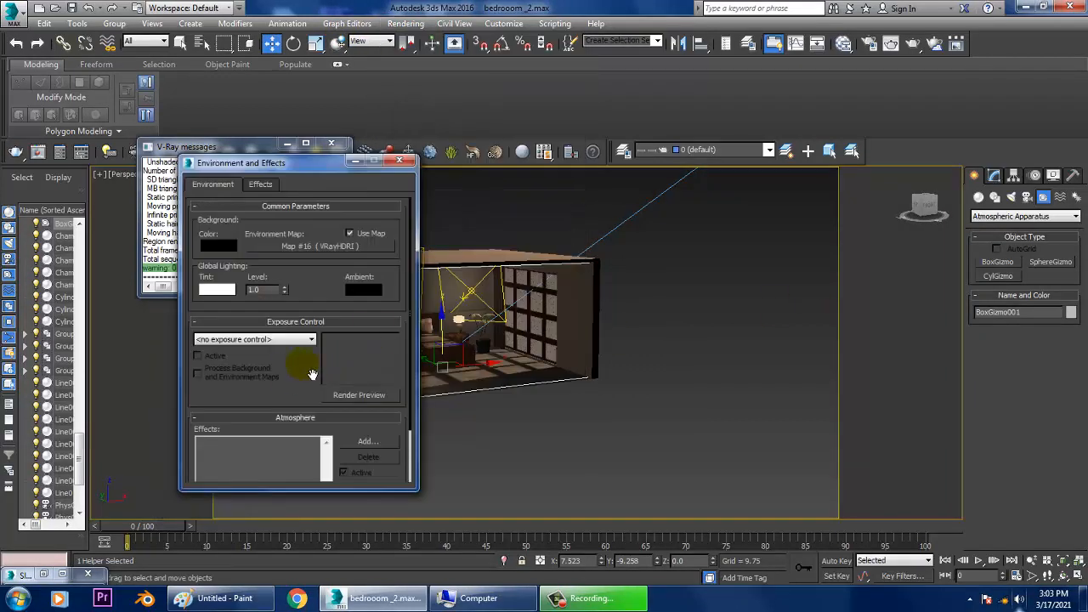
pyautogui.scroll(-2, 324, 283)
pyautogui.click(364, 378)
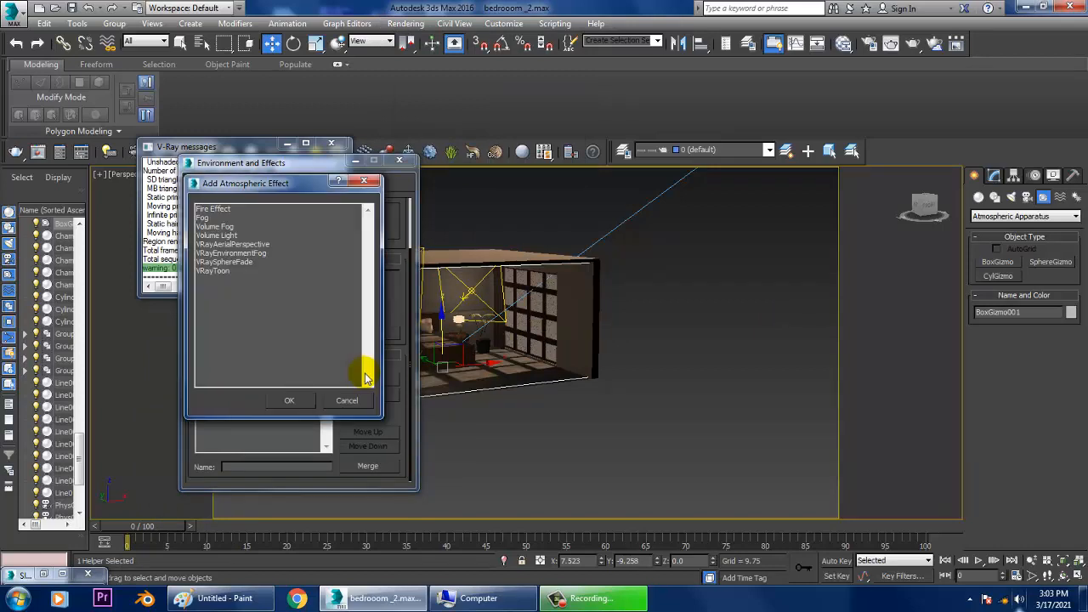
pyautogui.doubleClick(254, 253)
pyautogui.scroll(-3, 324, 195)
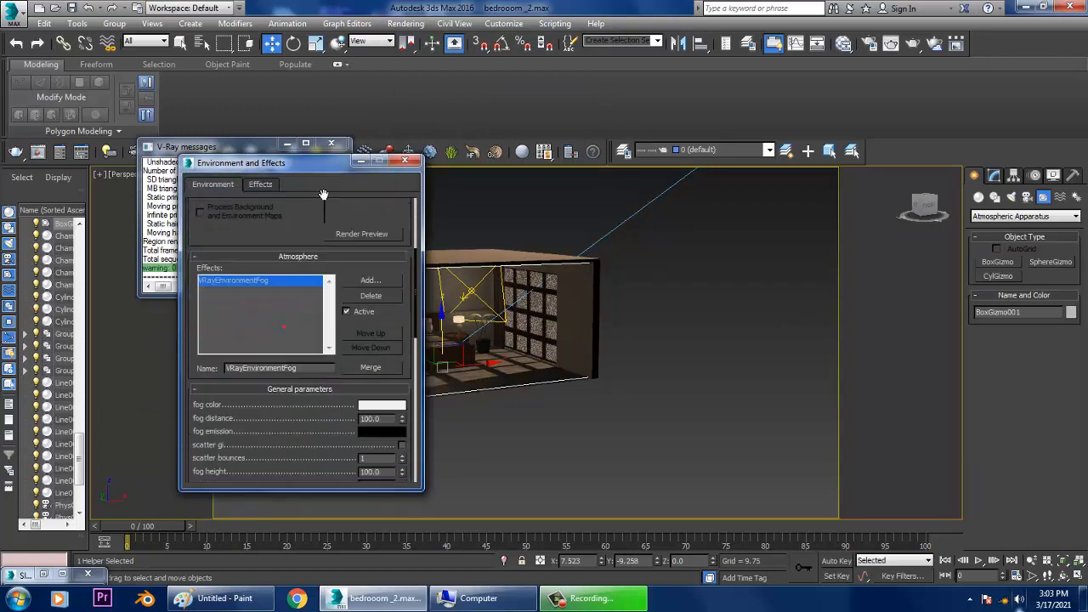
# Step: Set the VRayEnvironmentFog fog color to a pale warm tint of about RGB 214, 180, 170
pyautogui.scroll(-2, 324, 195)
pyautogui.click(382, 328)
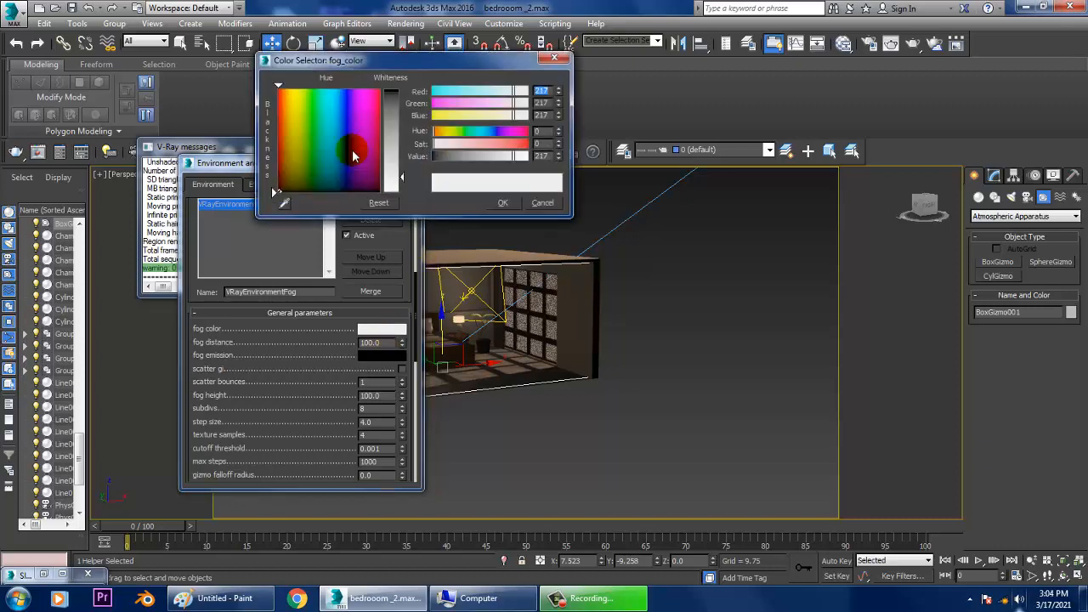
pyautogui.moveTo(285, 134); pyautogui.dragTo(283, 144)
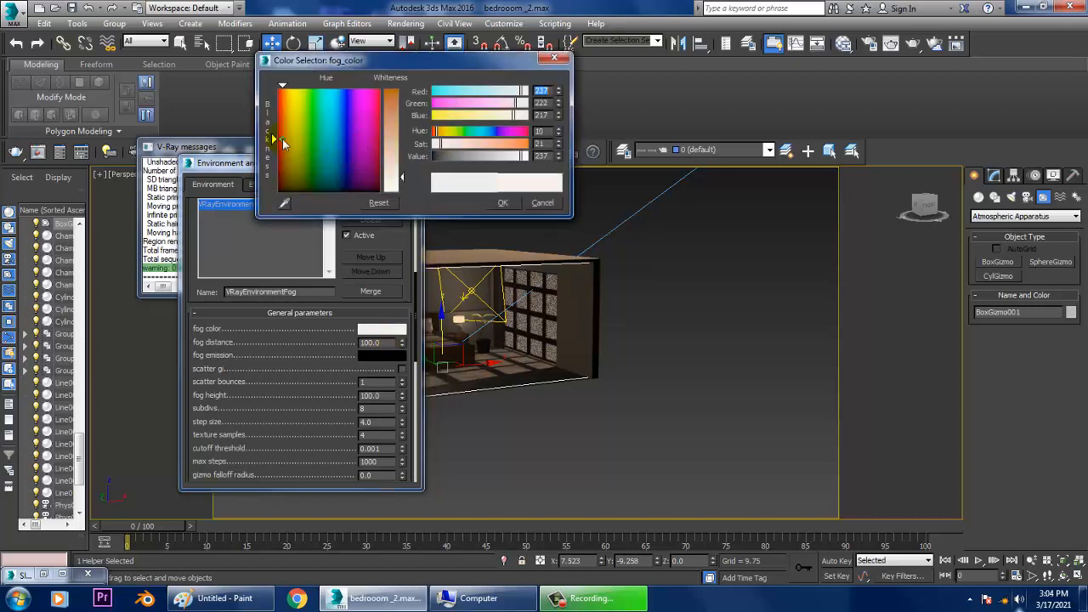
pyautogui.moveTo(391, 177); pyautogui.dragTo(391, 158)
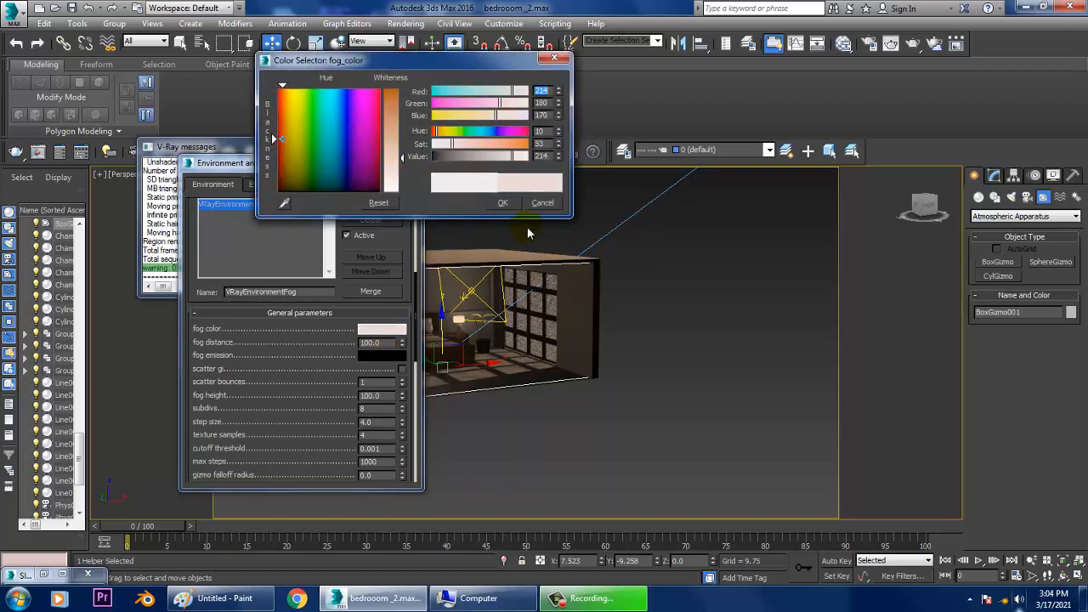
pyautogui.click(504, 203)
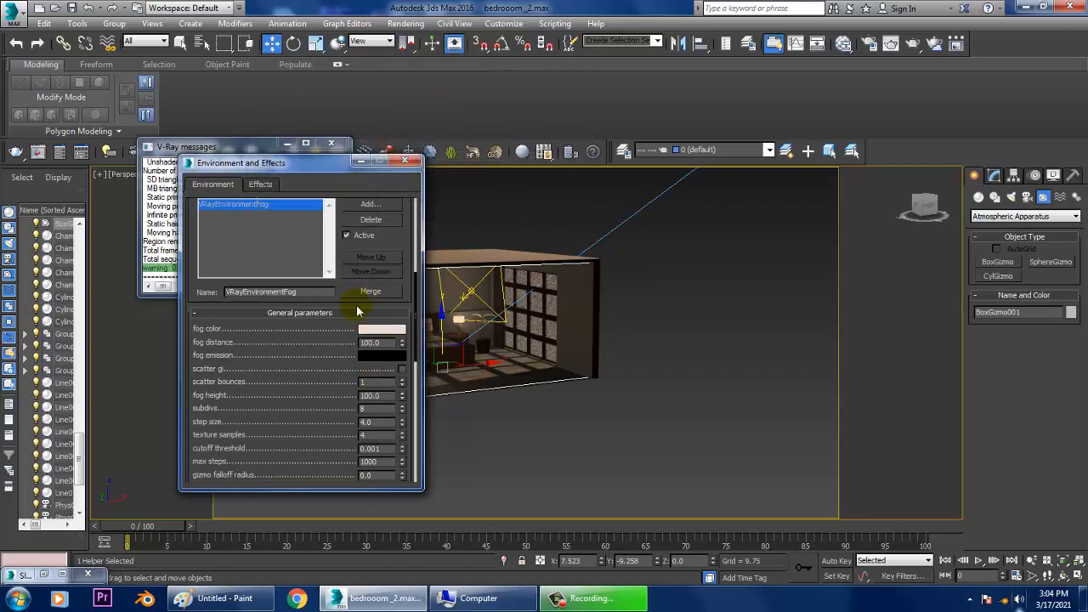
# Step: Switch to the camera view, start a test render of the fog and close the frame buffer during the light cache
pyautogui.press('c')
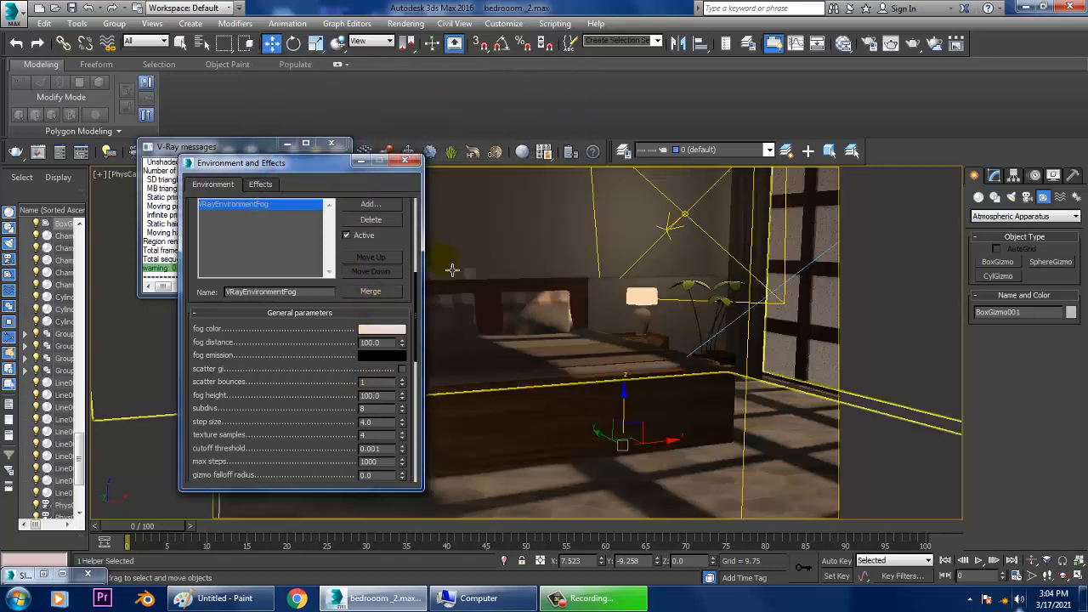
pyautogui.click(406, 23)
pyautogui.click(420, 40)
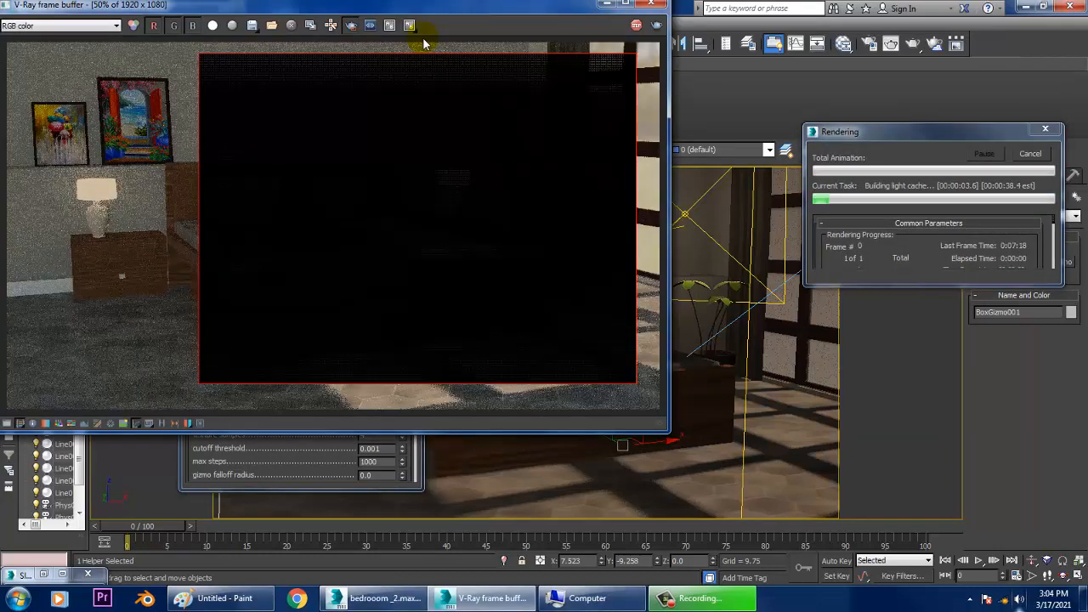
pyautogui.click(660, 6)
# Step: Set the fog density map amount to 71 and turn off affect GI in the fog's ray filter
pyautogui.scroll(-5, 327, 363)
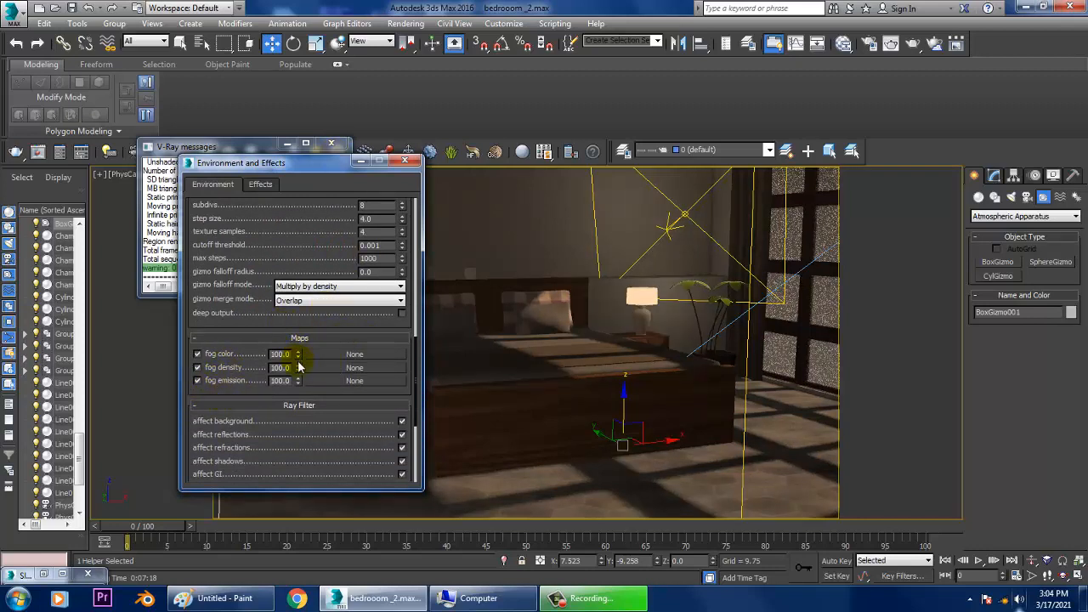
pyautogui.moveTo(298, 373); pyautogui.dragTo(312, 392)
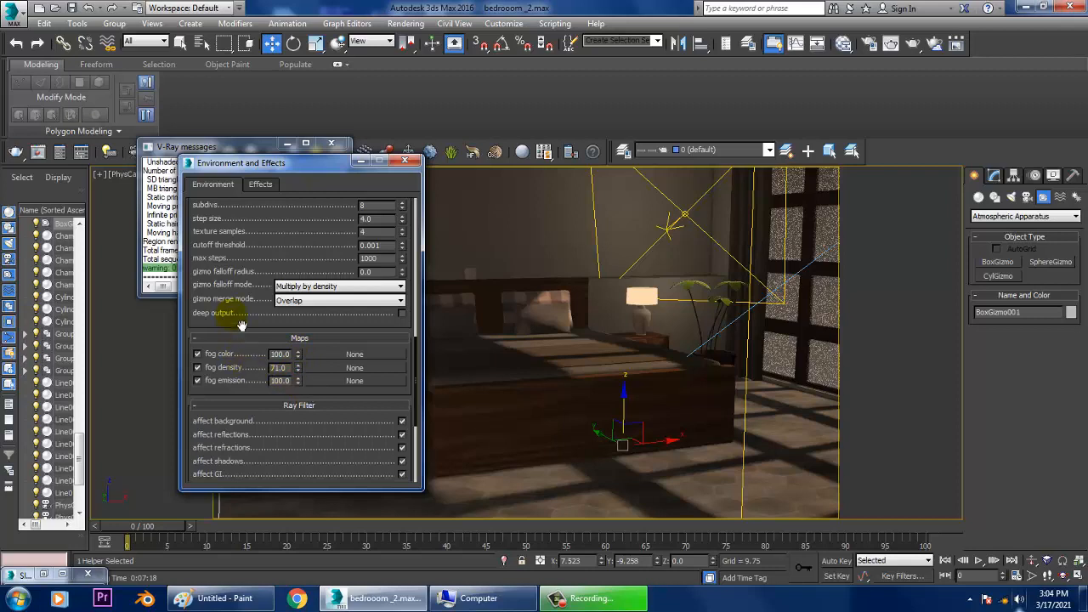
pyautogui.scroll(-2, 255, 358)
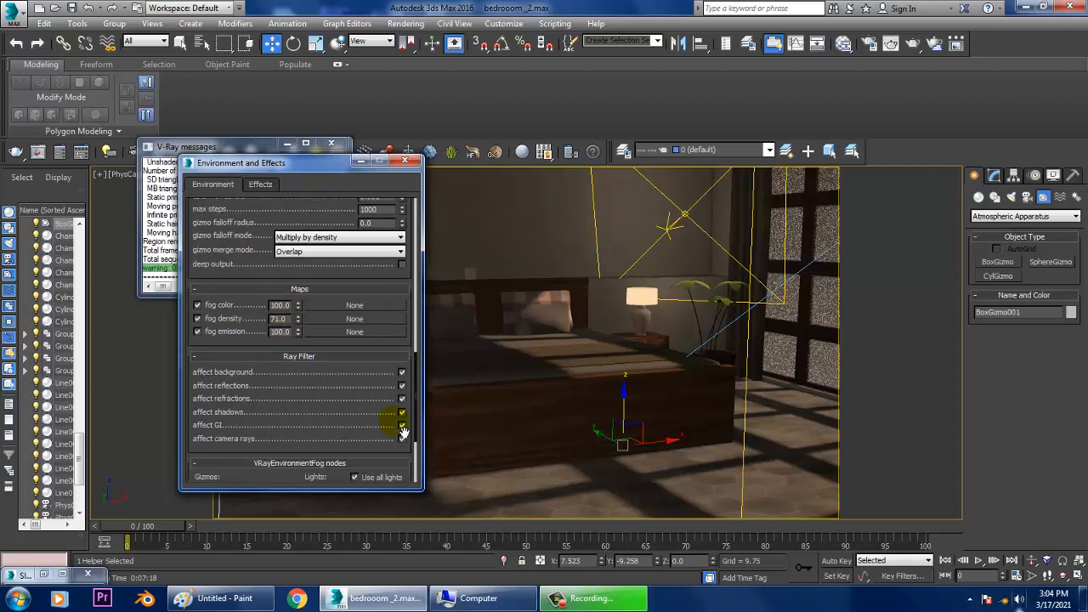
# Step: Test-render the bedroom region with the reduced fog density and close the frame buffer before the light cache completes
pyautogui.click(406, 23)
pyautogui.click(425, 41)
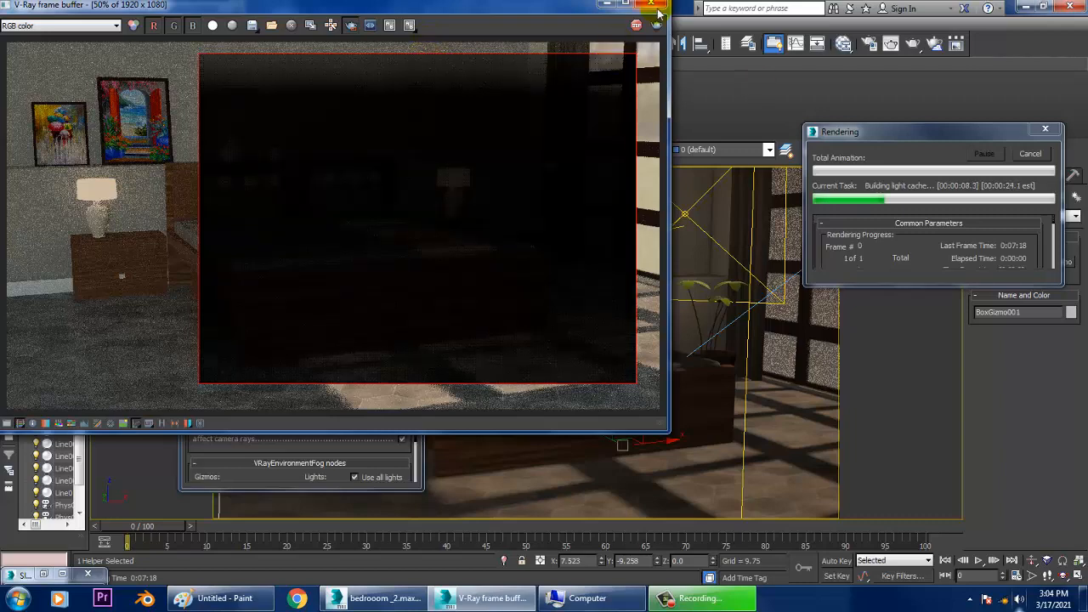
pyautogui.click(652, 4)
# Step: Disable global illumination in the render settings, test-render the region, stop partway and close the frame buffer
pyautogui.click(405, 23)
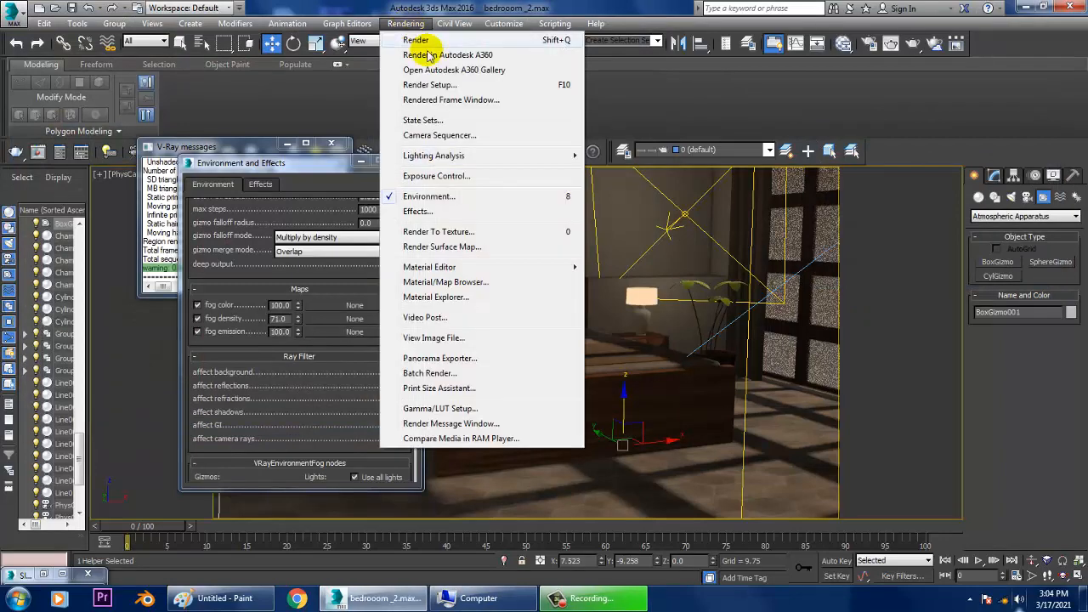
pyautogui.click(451, 87)
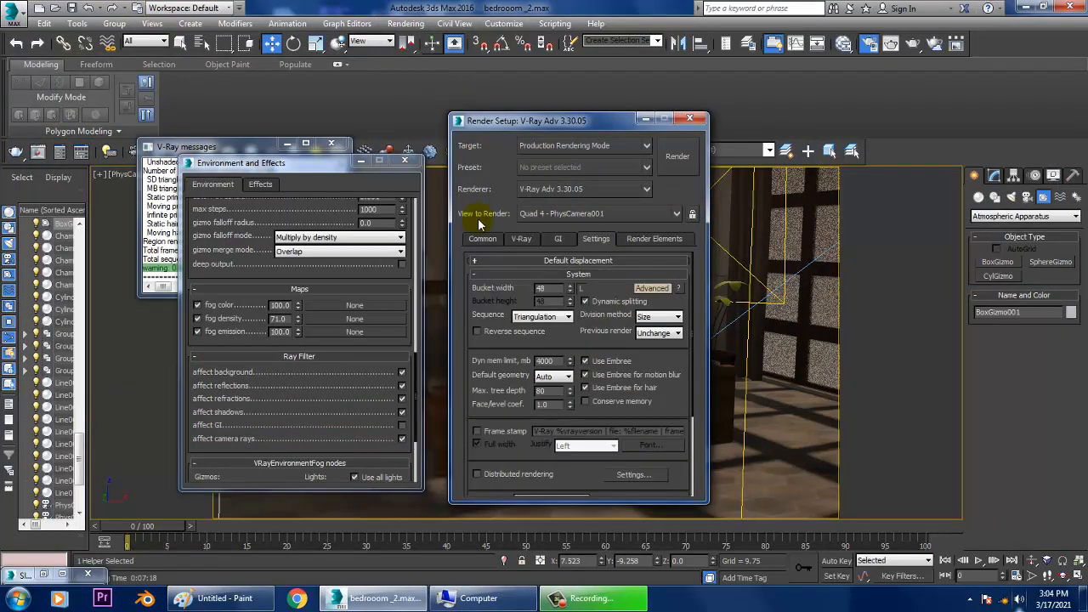
pyautogui.click(476, 275)
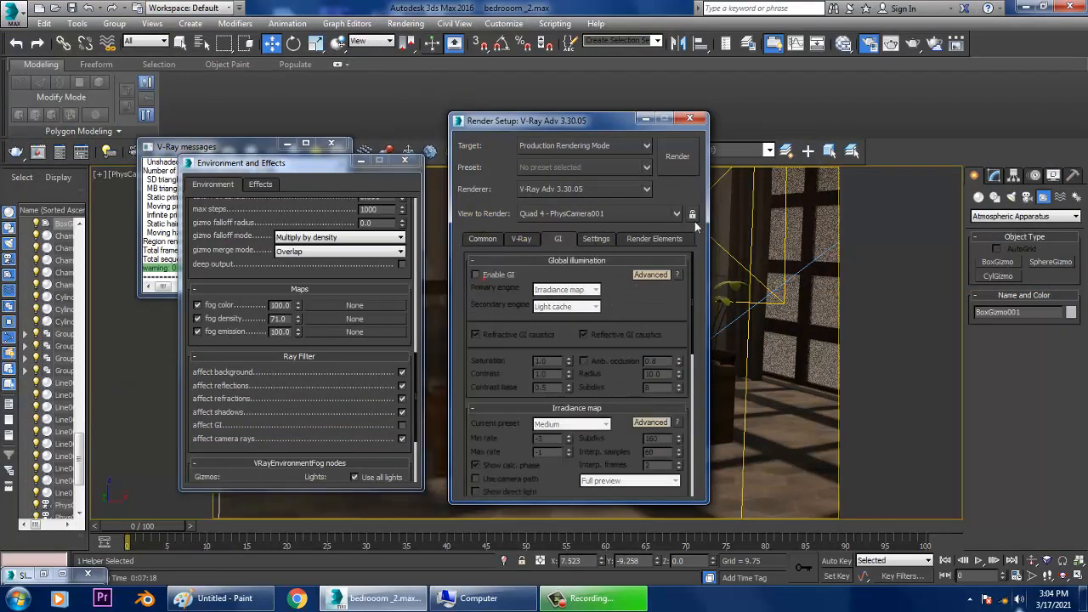
pyautogui.click(672, 155)
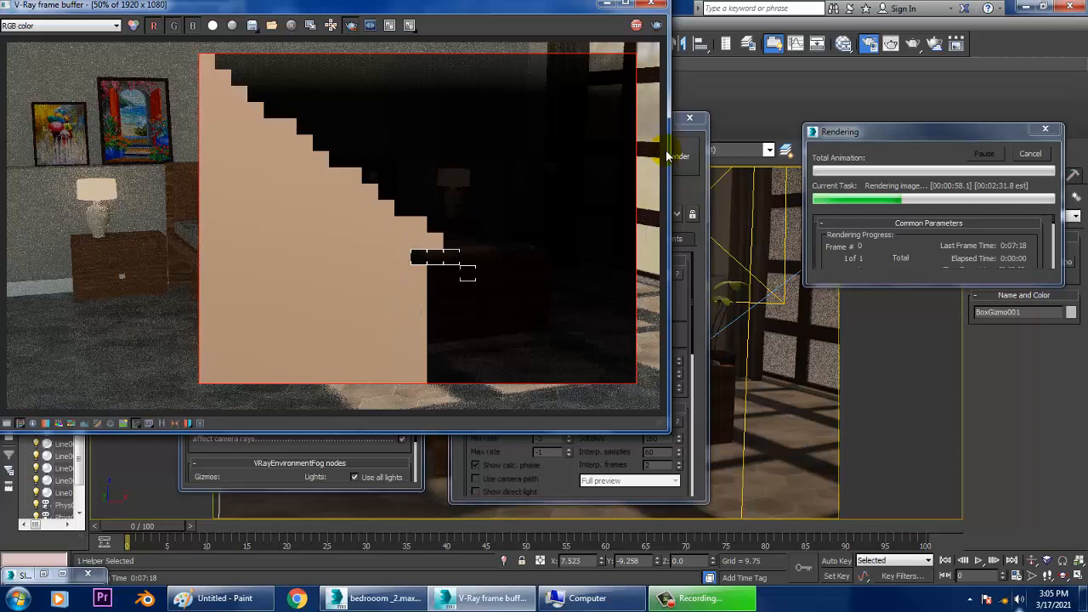
pyautogui.press('Escape')
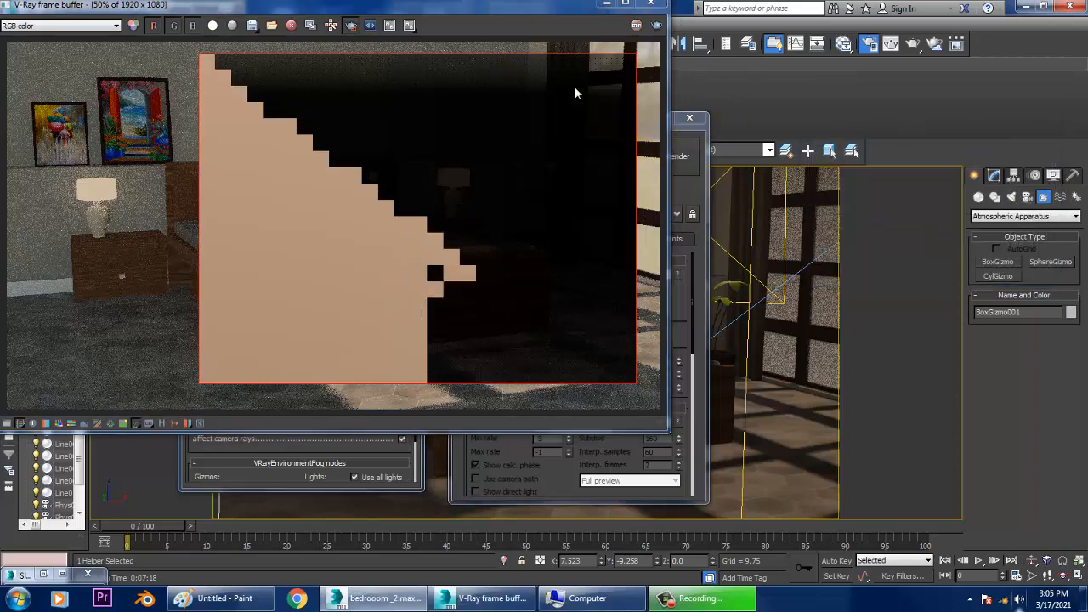
pyautogui.click(651, 5)
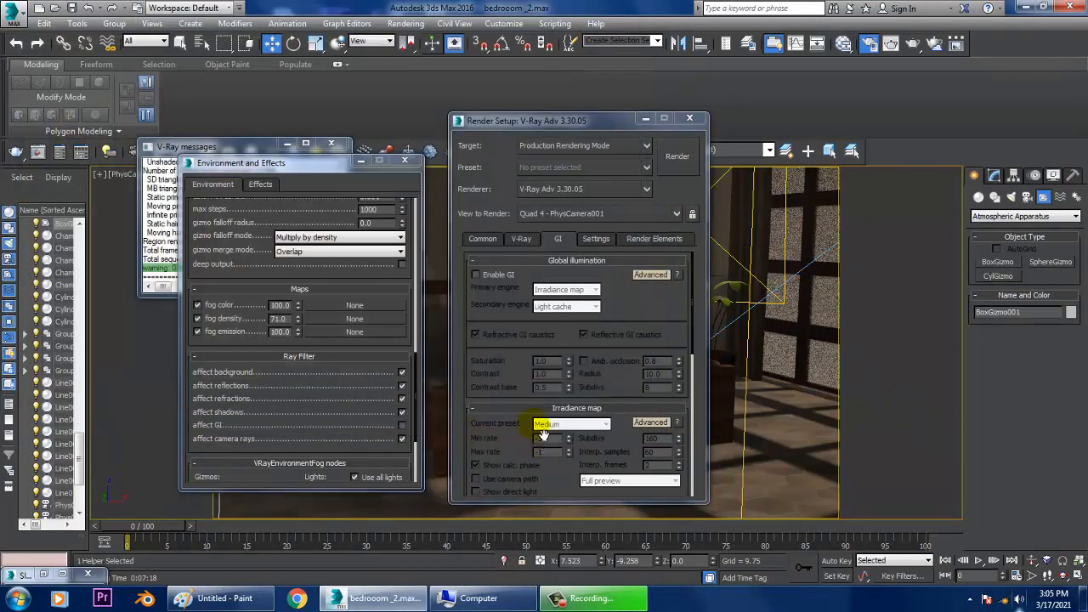
# Step: Lower the fog density map amount to 6.39, reduce the fog emission amount and raise the fog distance to 1279
pyautogui.moveTo(299, 321); pyautogui.dragTo(321, 387)
pyautogui.click(662, 274)
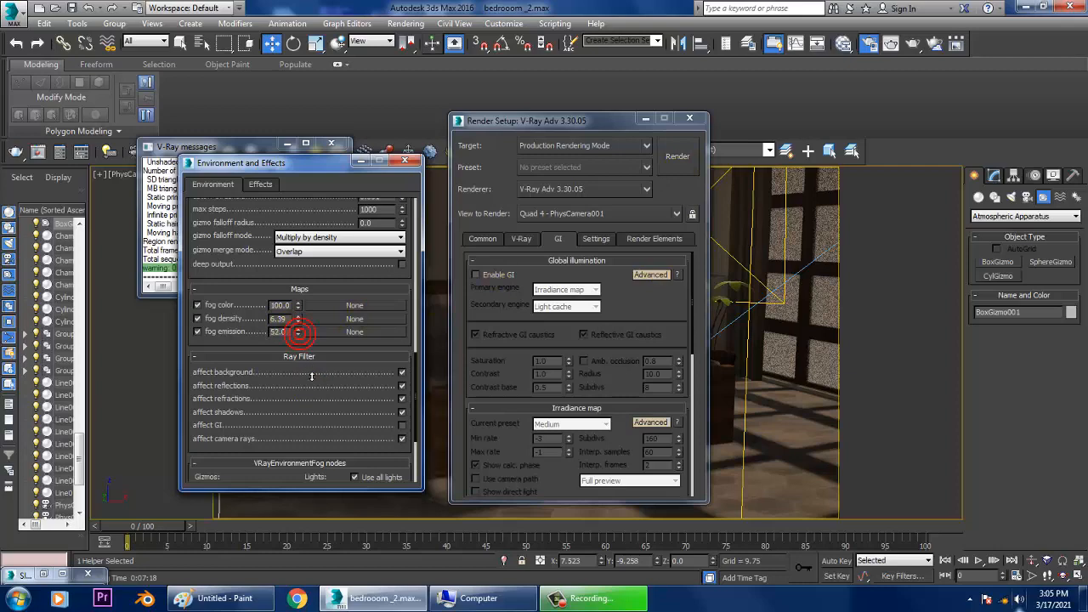
pyautogui.moveTo(313, 219); pyautogui.dragTo(322, 418)
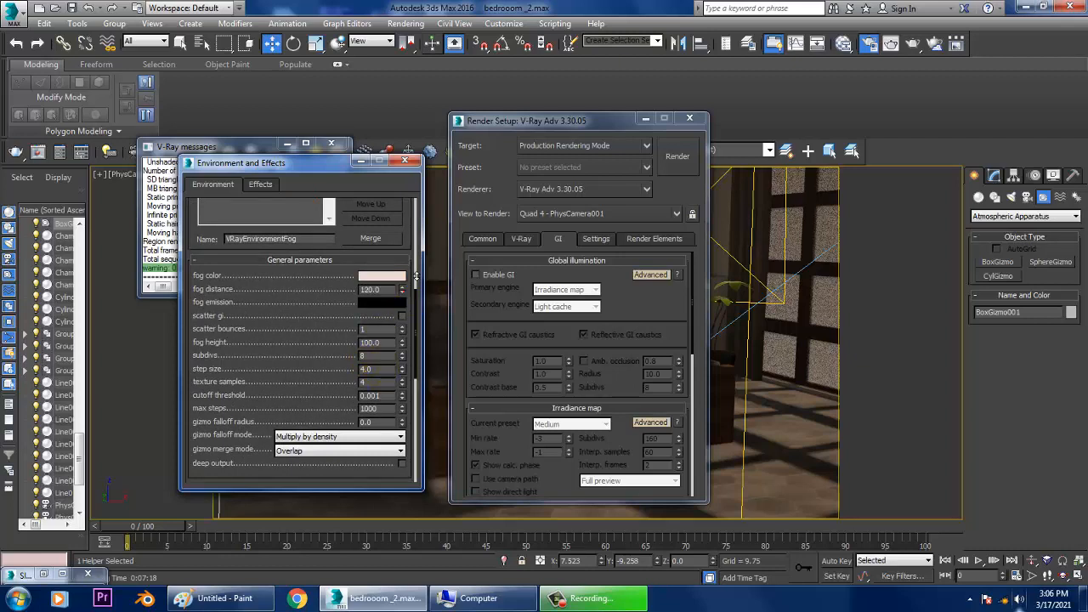
pyautogui.moveTo(402, 289); pyautogui.dragTo(389, 140)
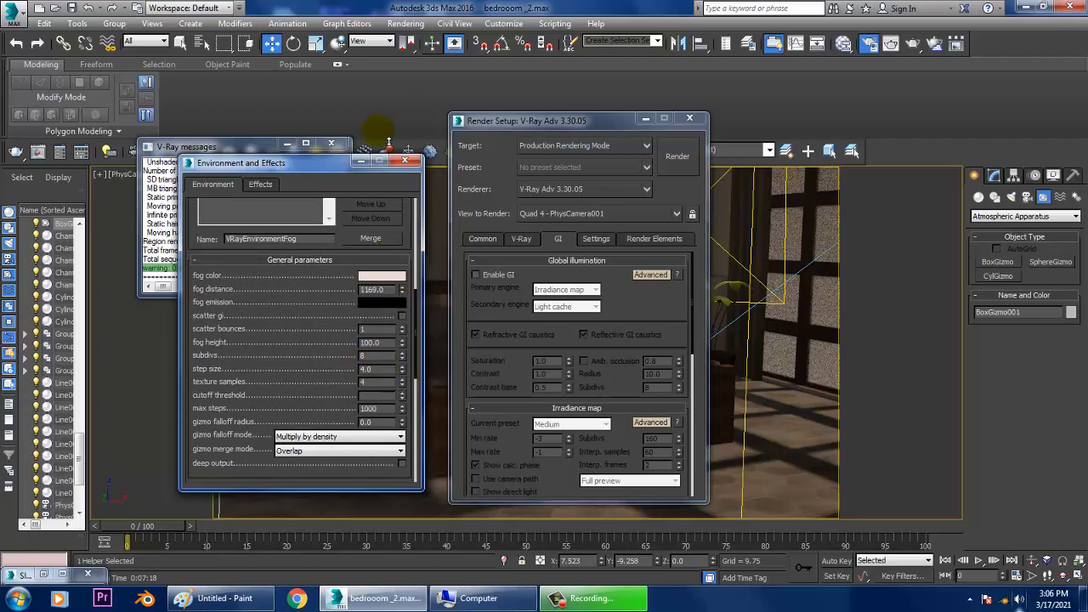
# Step: Render the region without GI to check the thinner fog, then stop the render and close the frame buffer
pyautogui.click(679, 160)
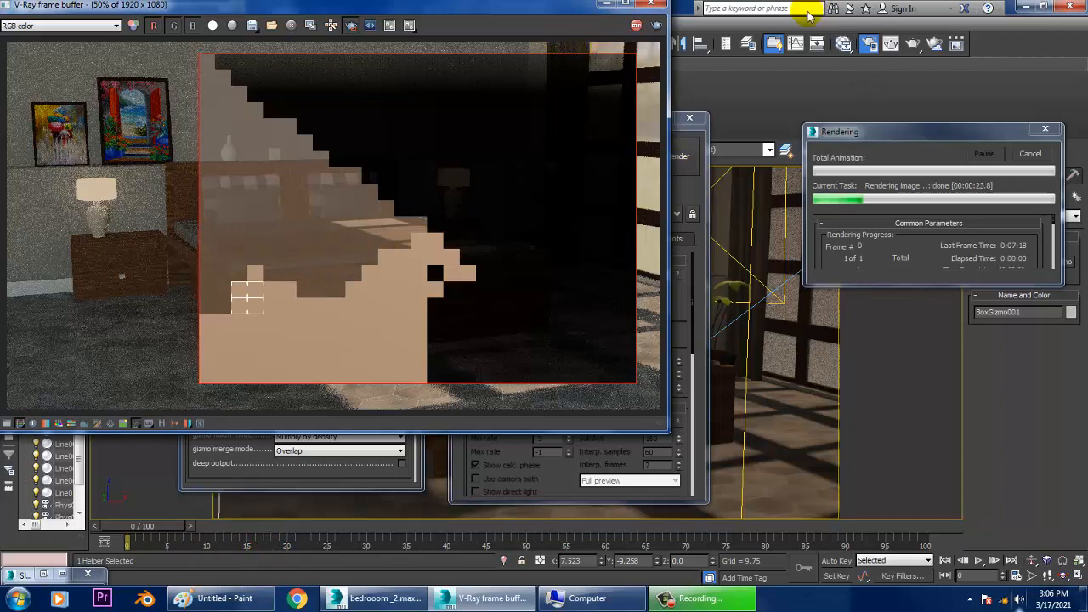
pyautogui.press('Escape')
pyautogui.click(652, 3)
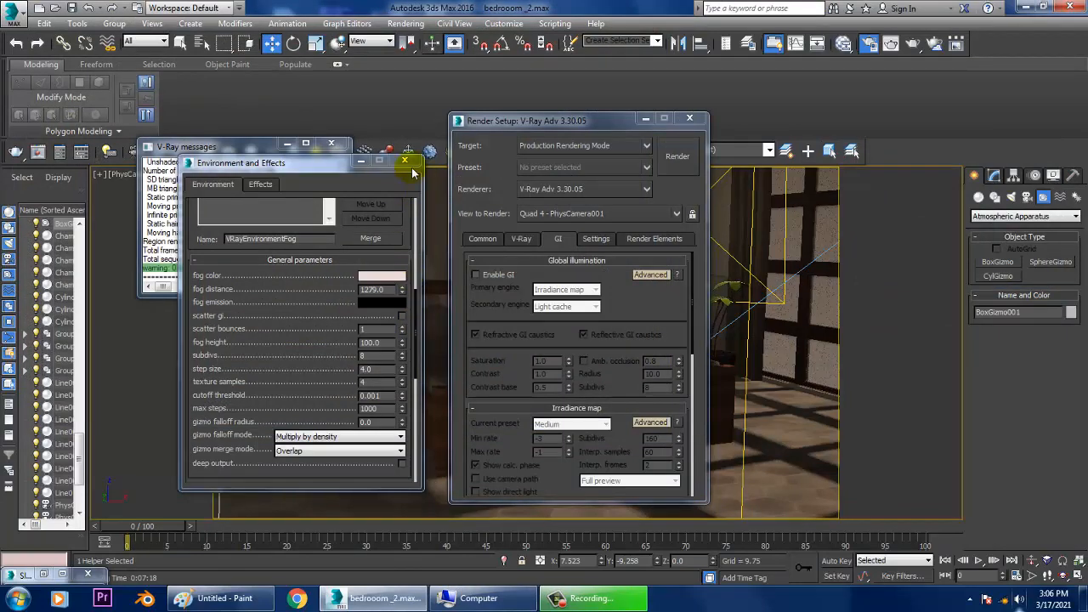
# Step: Enable global illumination again, start a region render and close the frame buffer during the light cache
pyautogui.click(476, 274)
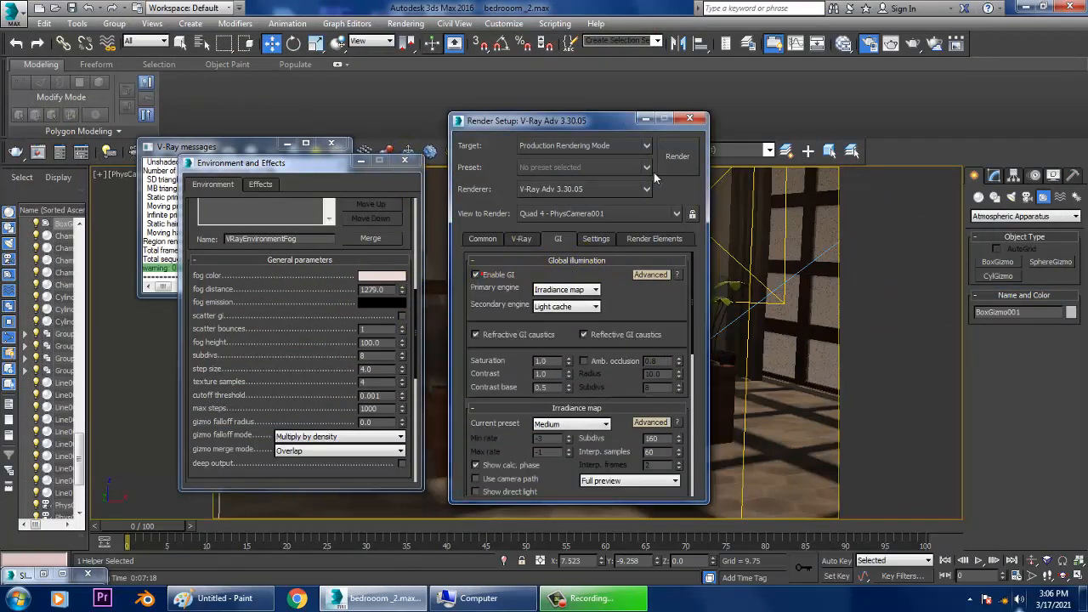
pyautogui.click(677, 157)
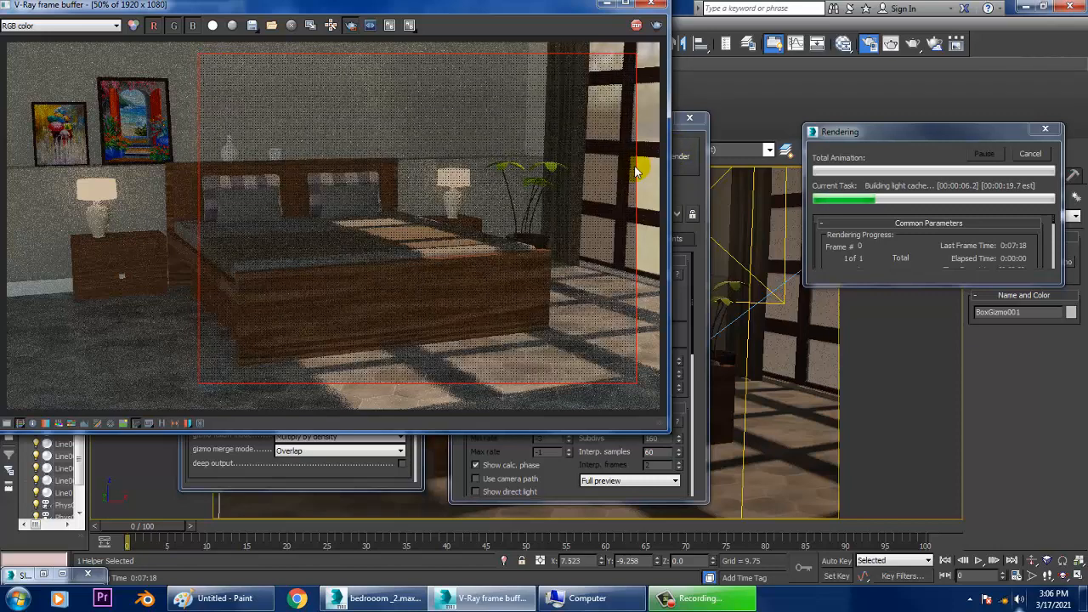
pyautogui.click(651, 3)
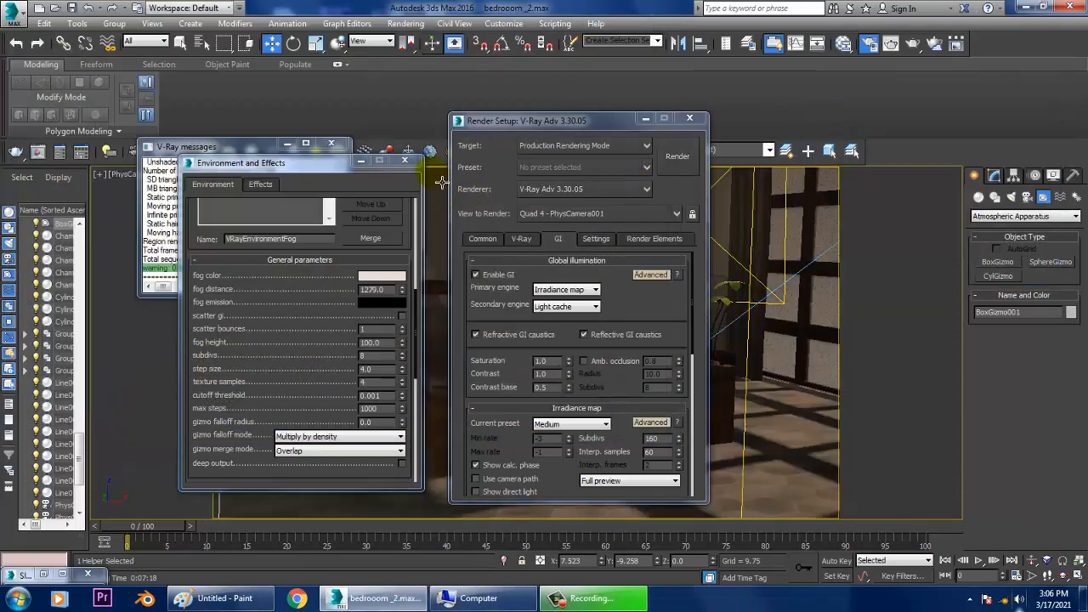
# Step: Close the Environment and Effects, Render Setup and V-Ray messages windows
pyautogui.click(405, 160)
pyautogui.click(689, 119)
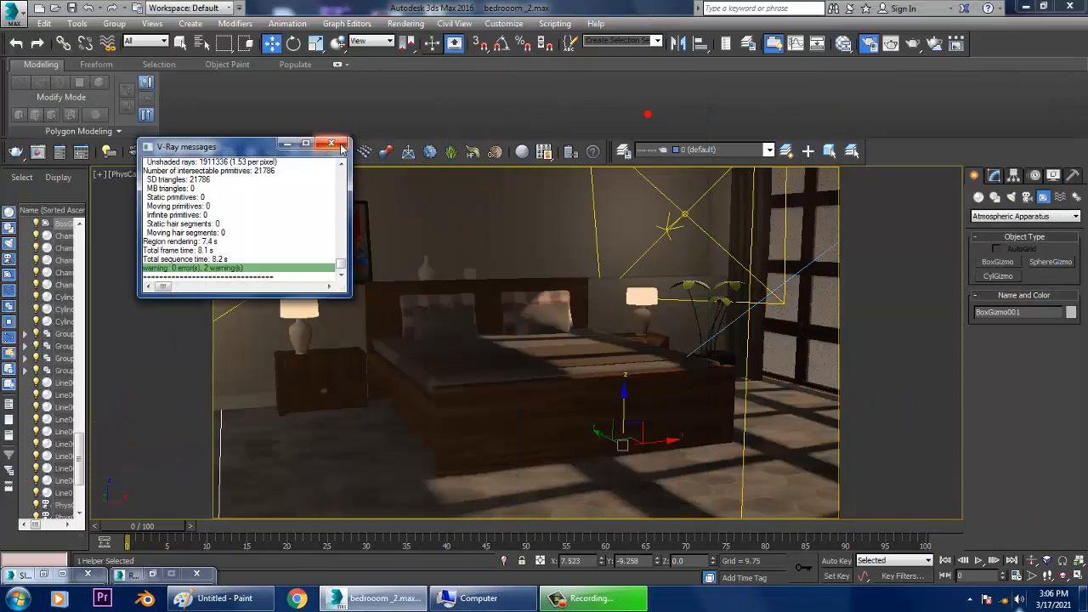
pyautogui.click(339, 146)
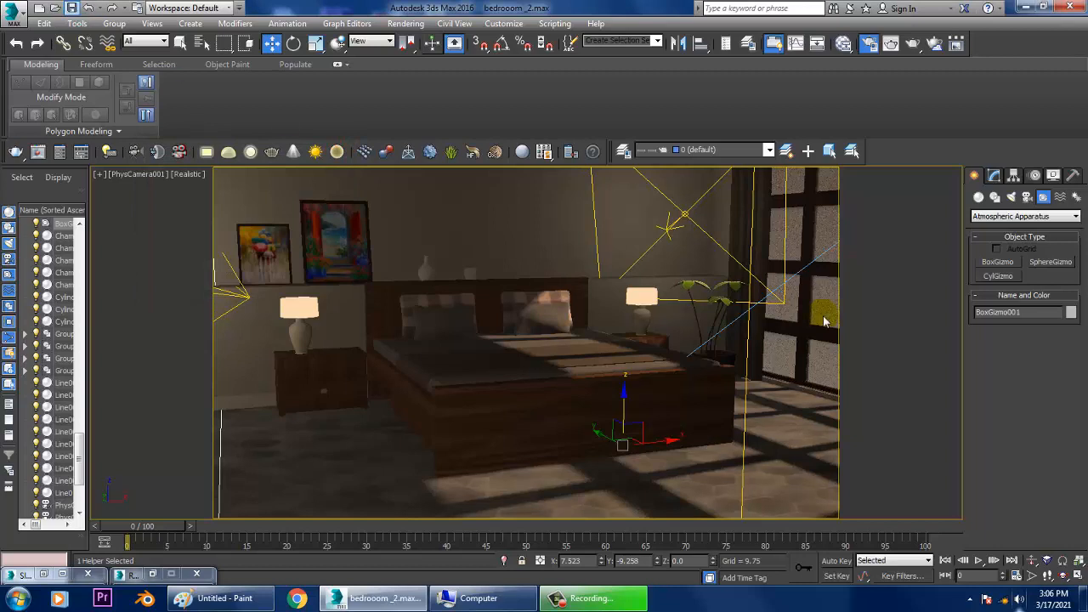